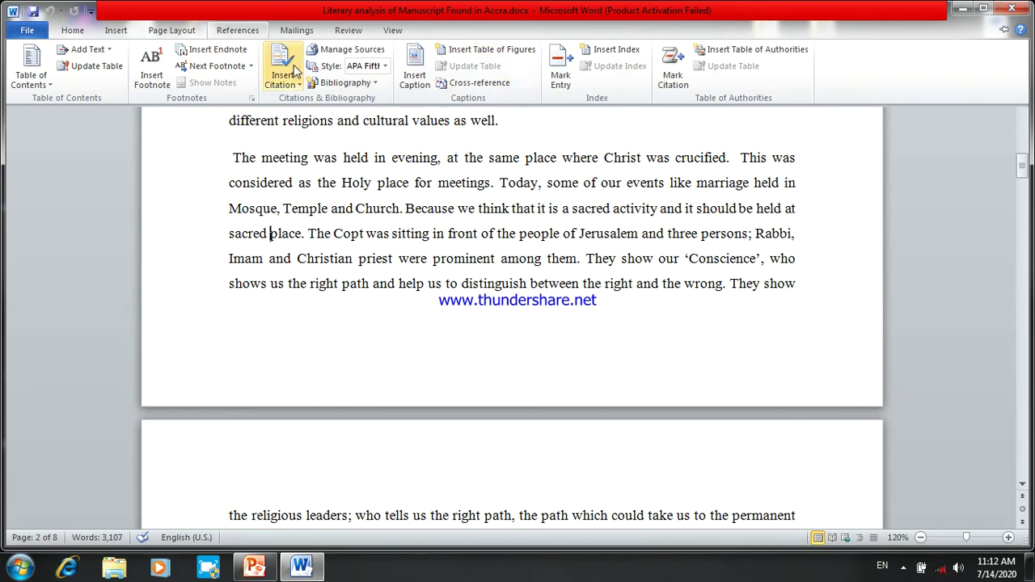
Step: Look over the Review and View commands and the File info page, then return to the essay
{"action": "left_click", "coordinate": [349, 33]}
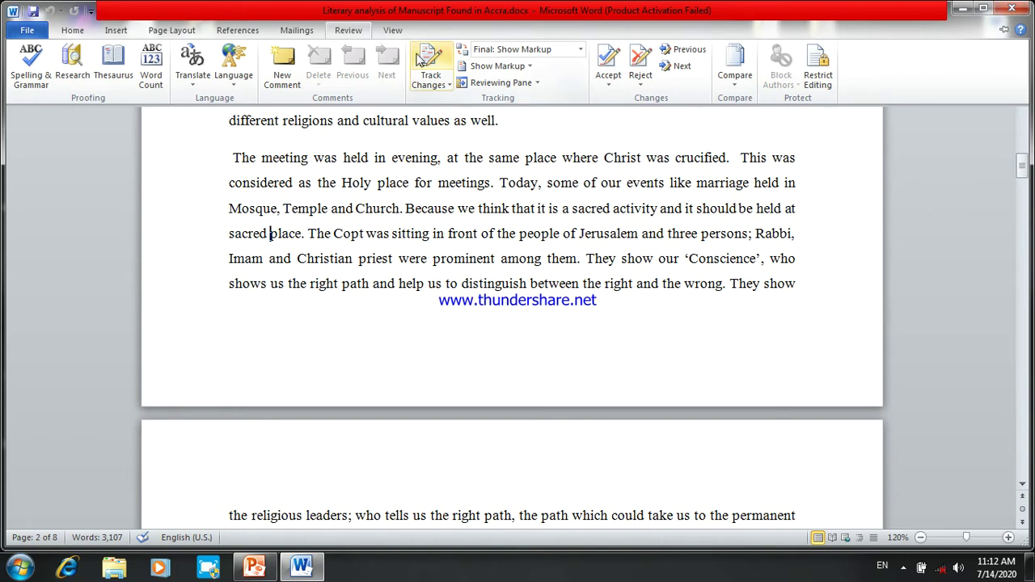
{"action": "left_click", "coordinate": [393, 31]}
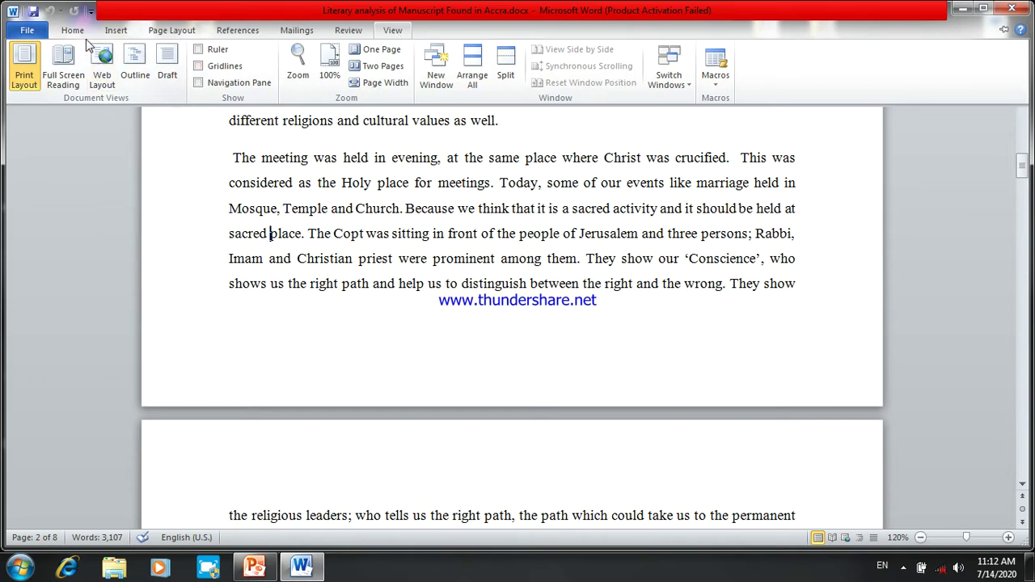
{"action": "left_click", "coordinate": [27, 29]}
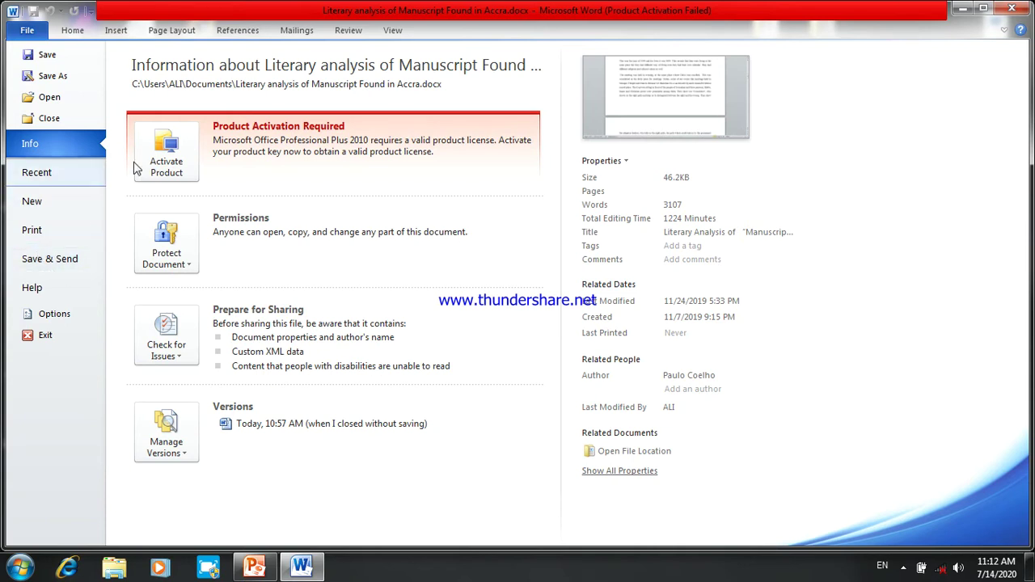
{"action": "left_click", "coordinate": [239, 37]}
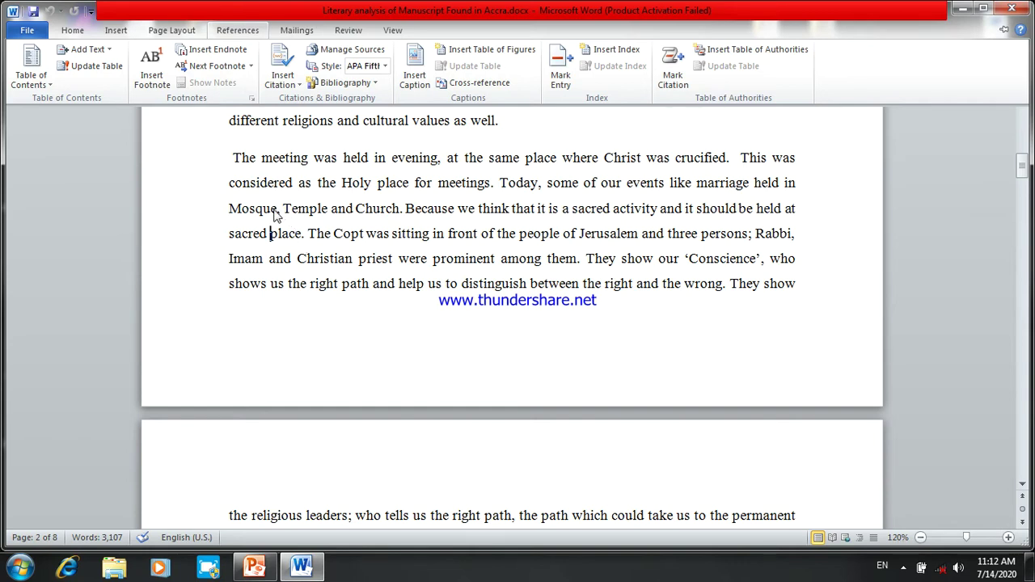
Step: Minimise the ribbon and insert a footnote after the word 'Mosque'
{"action": "key", "text": "ctrl+F1"}
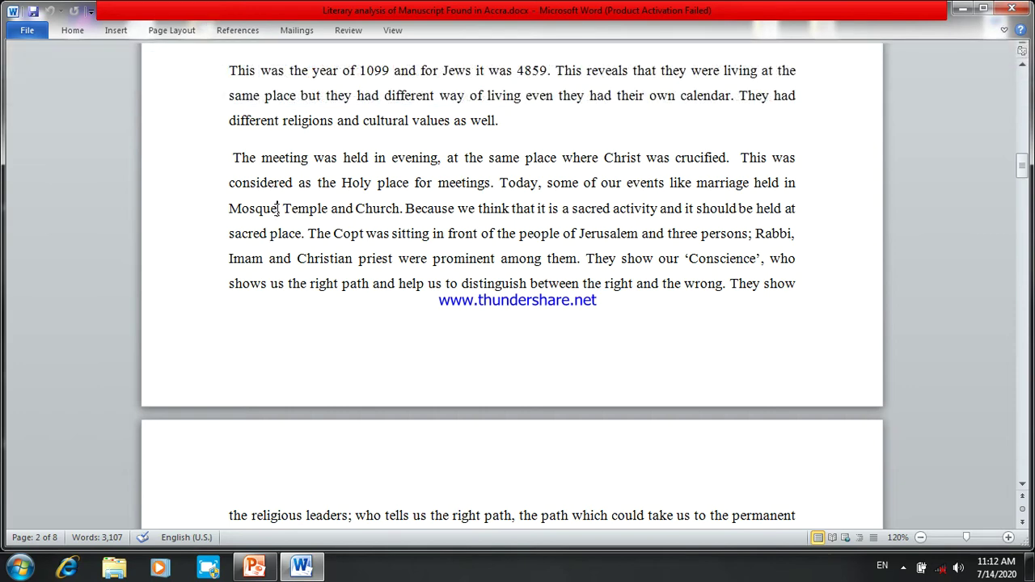
{"action": "left_click", "coordinate": [248, 33]}
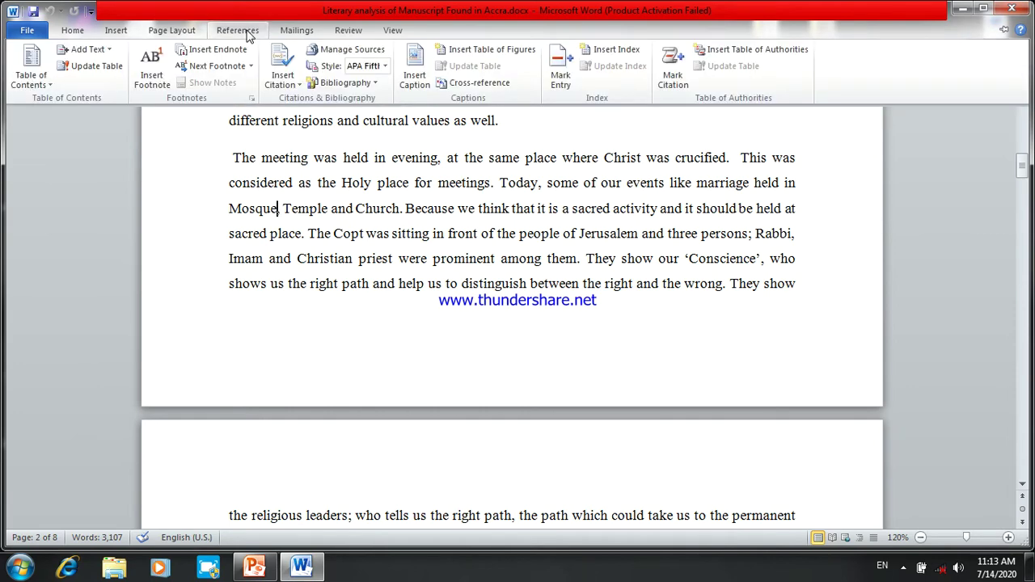
{"action": "left_click", "coordinate": [166, 81]}
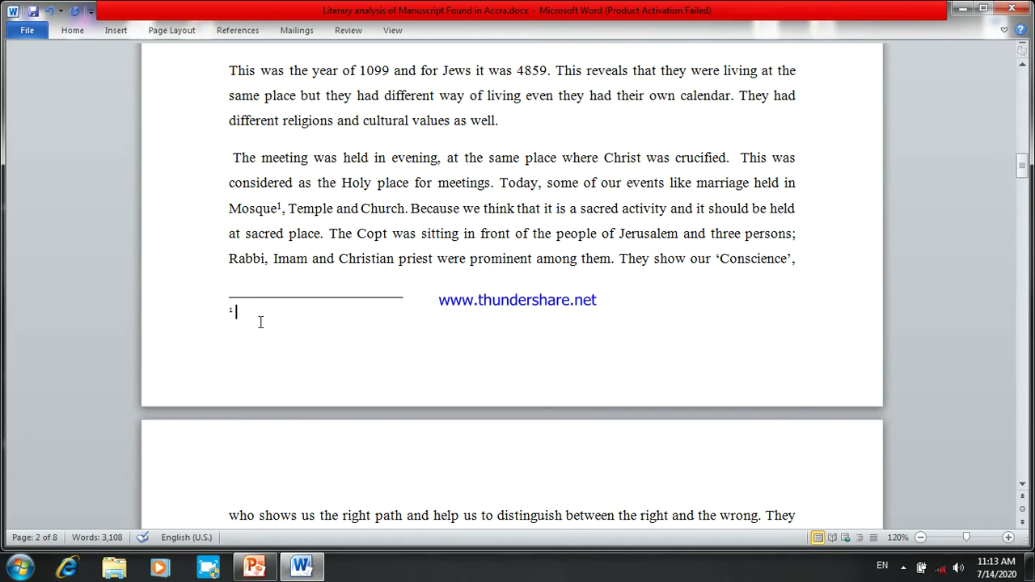
Step: Delete the footnote reference mark after 'Mosque'
{"action": "left_click", "coordinate": [227, 35]}
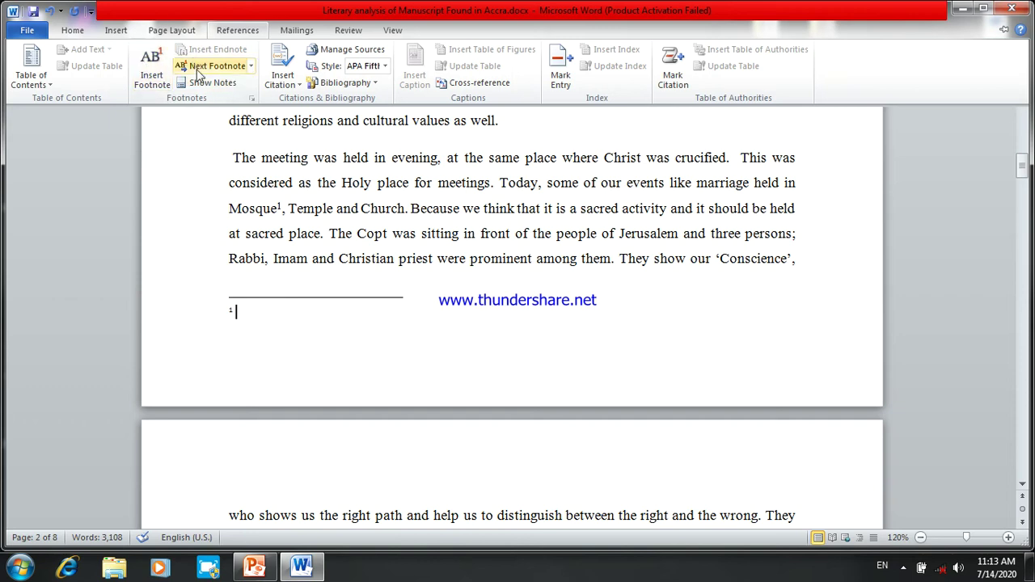
{"action": "key", "text": "Escape"}
{"action": "left_click", "coordinate": [279, 208]}
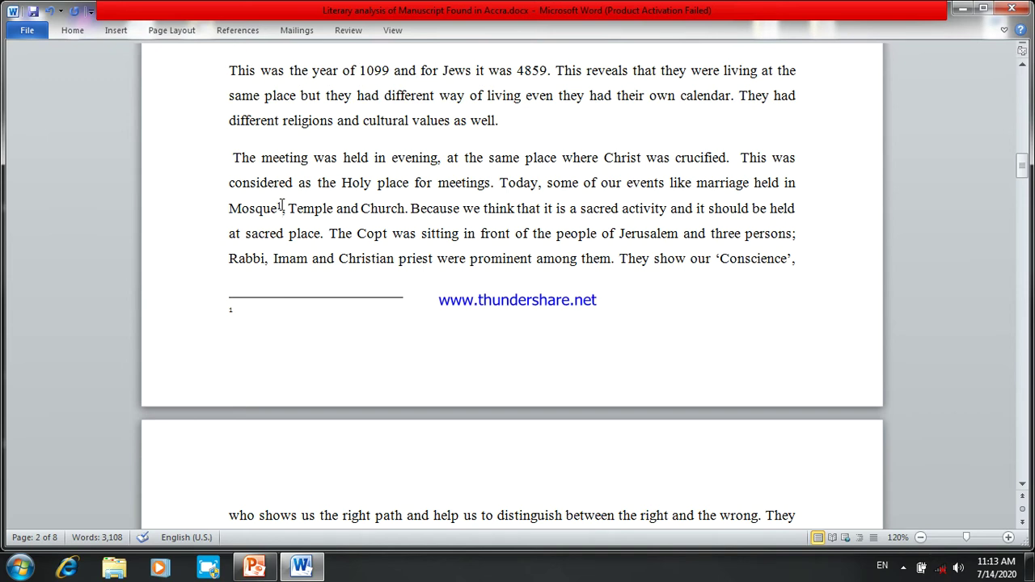
{"action": "key", "text": "Delete"}
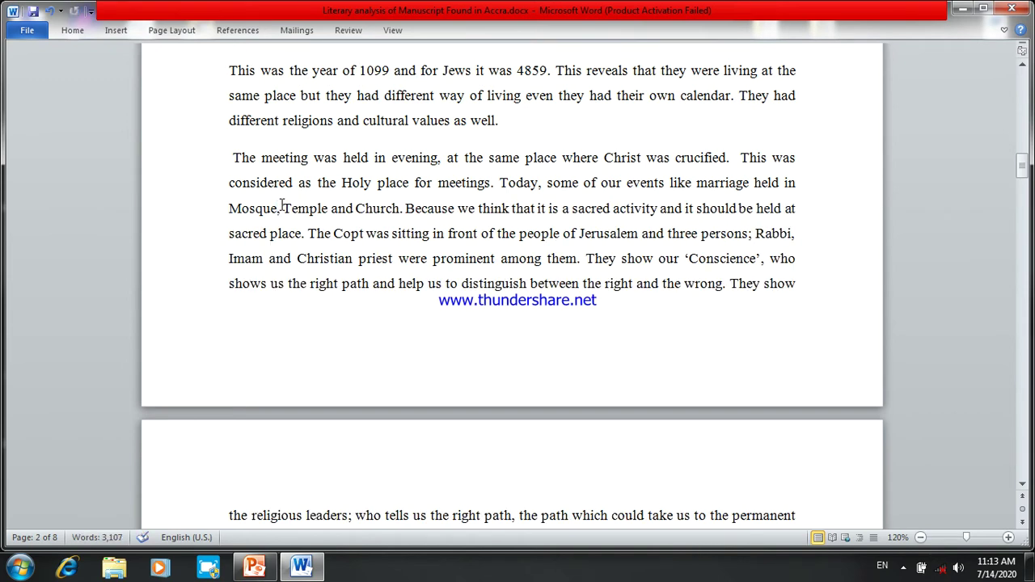
Step: Insert an endnote after the word 'Imam'
{"action": "left_click", "coordinate": [234, 33]}
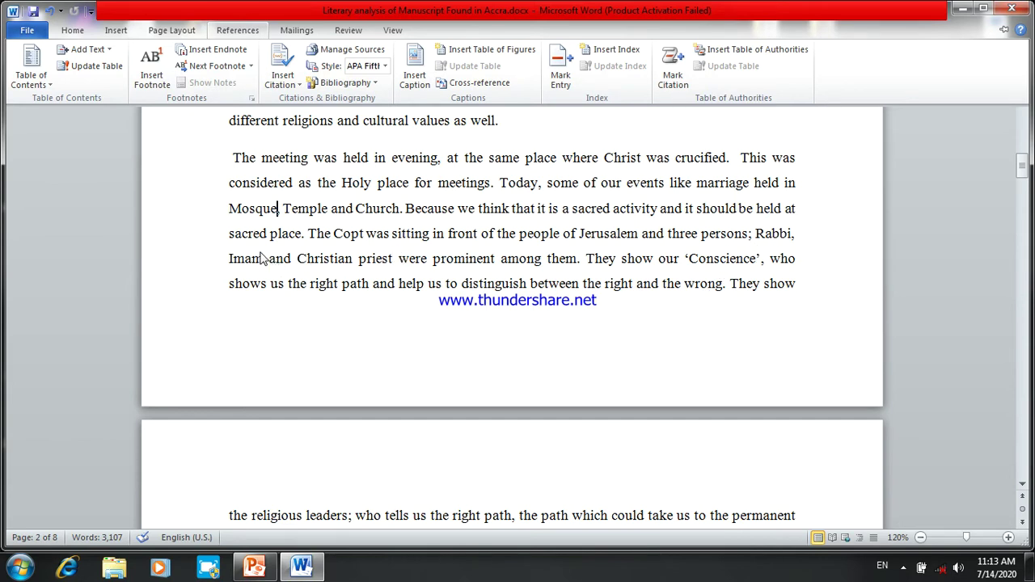
{"action": "key", "text": "ctrl+F1"}
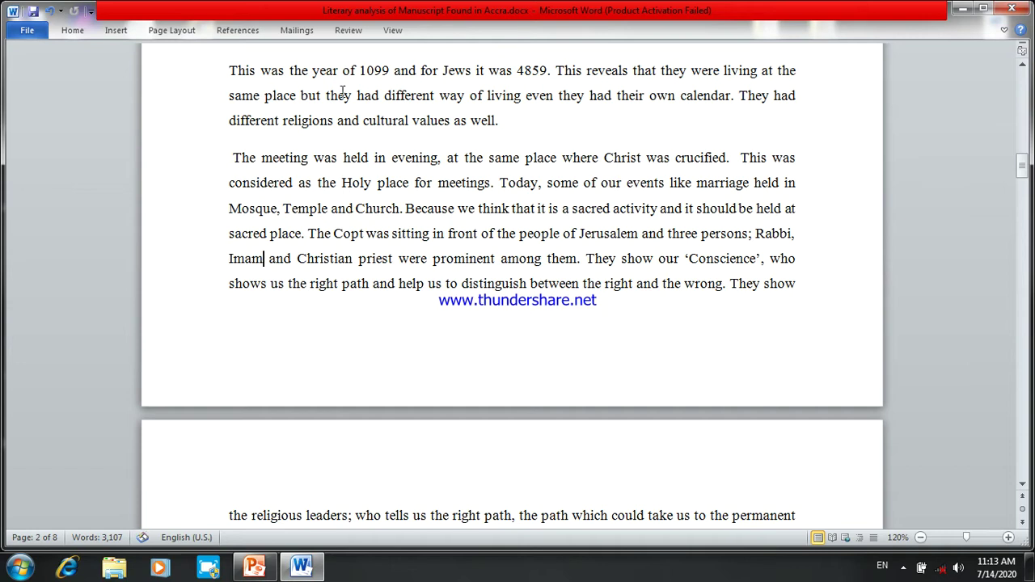
{"action": "left_click", "coordinate": [238, 30]}
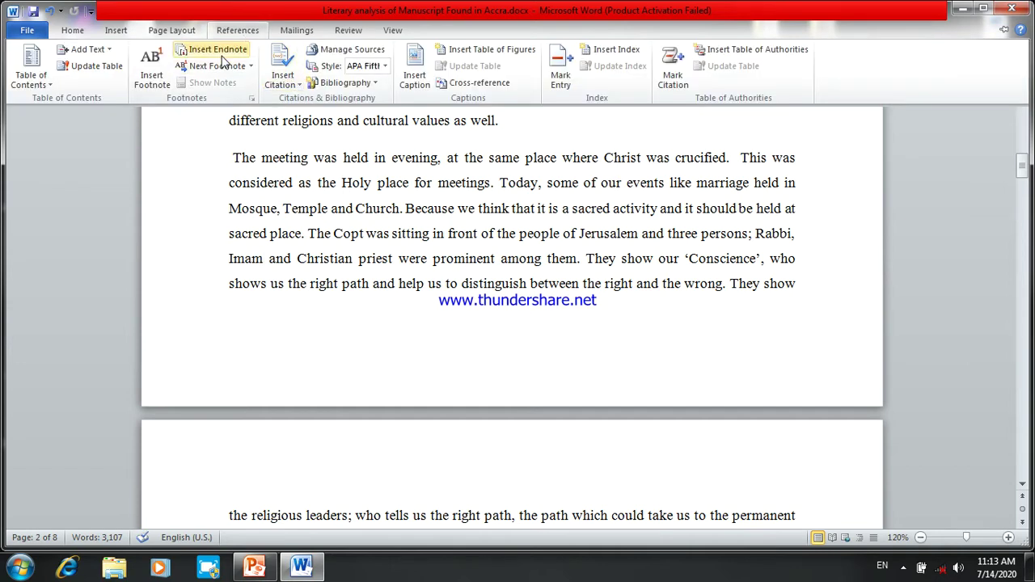
{"action": "left_click", "coordinate": [222, 51]}
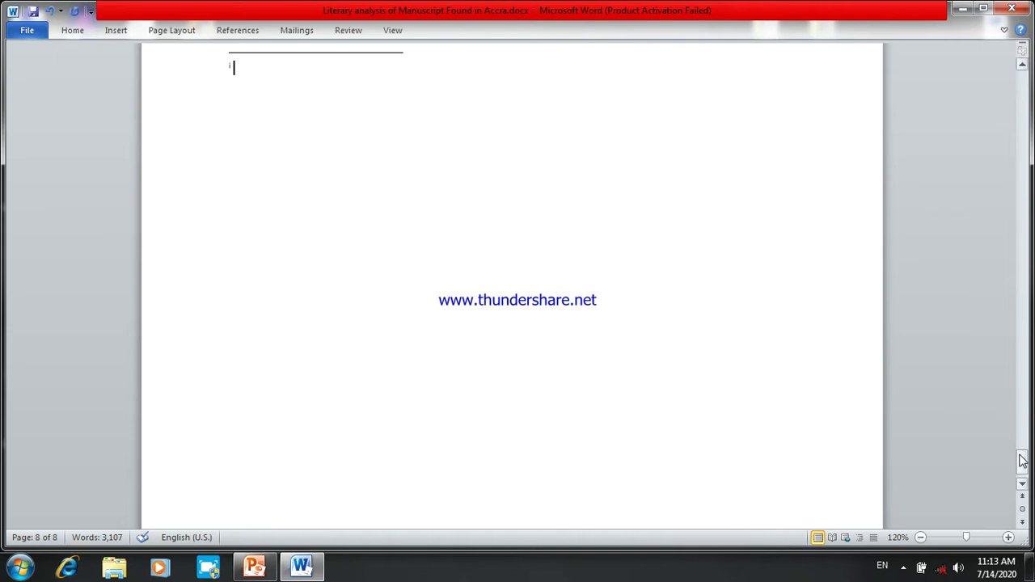
Step: Scroll back to the title page and dismiss the Windows colour scheme warning
{"action": "left_click_drag", "start_coordinate": [1022, 455], "coordinate": [1021, 131]}
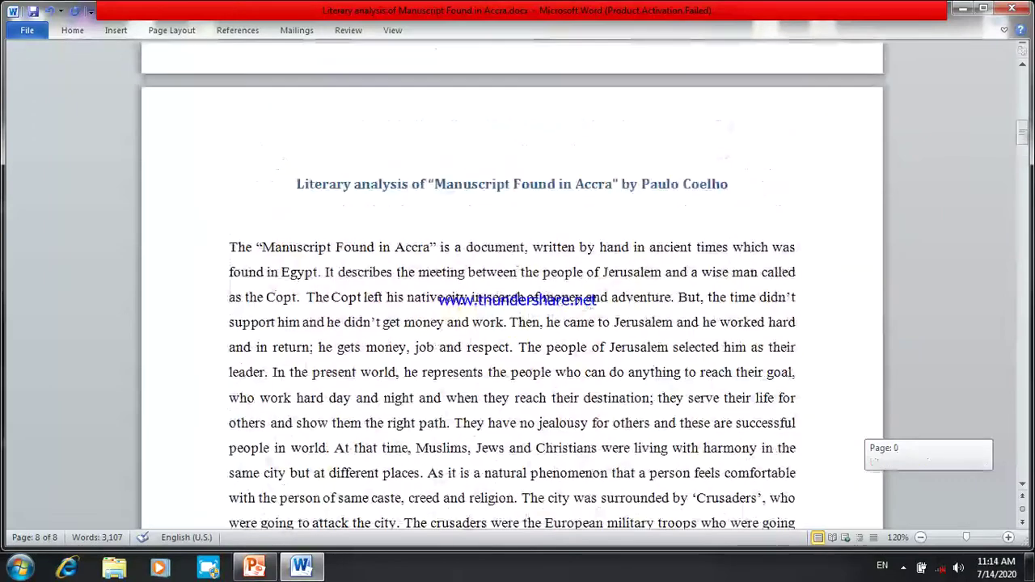
{"action": "left_click", "coordinate": [238, 31]}
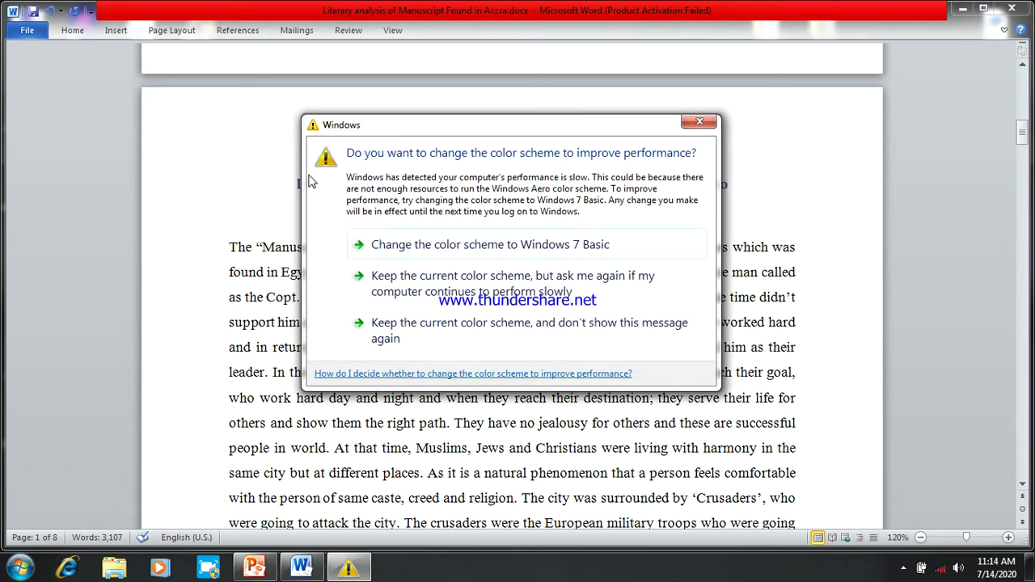
{"action": "left_click", "coordinate": [698, 124]}
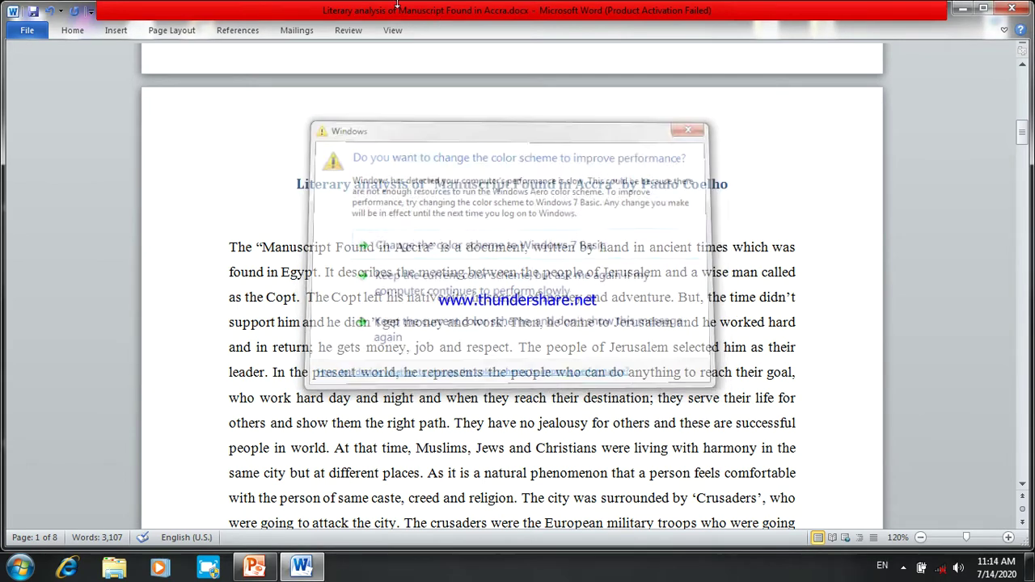
Step: In the Footnote and Endnote settings, keep endnotes at the end of the document and confirm
{"action": "left_click", "coordinate": [237, 31]}
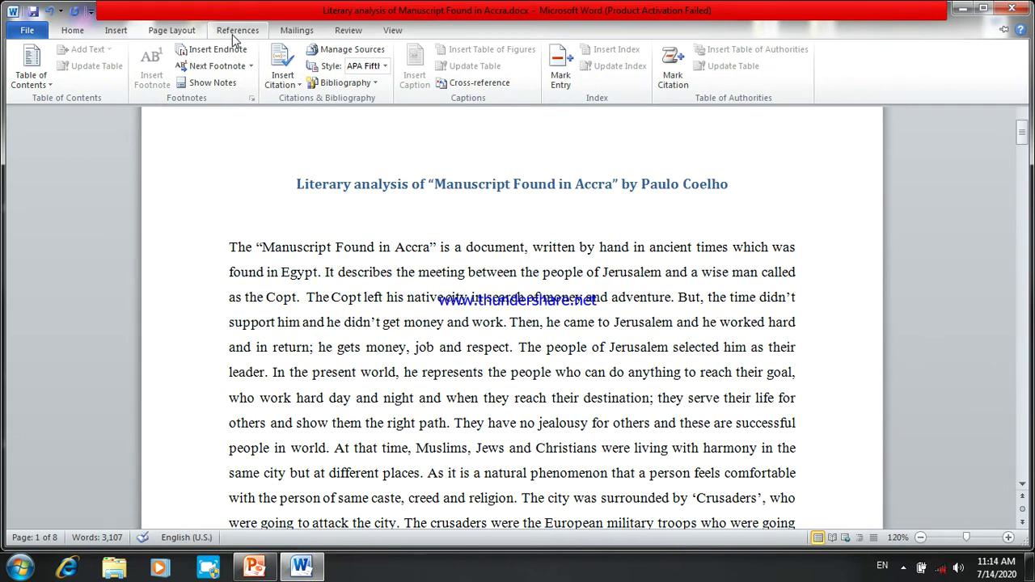
{"action": "left_click", "coordinate": [253, 100]}
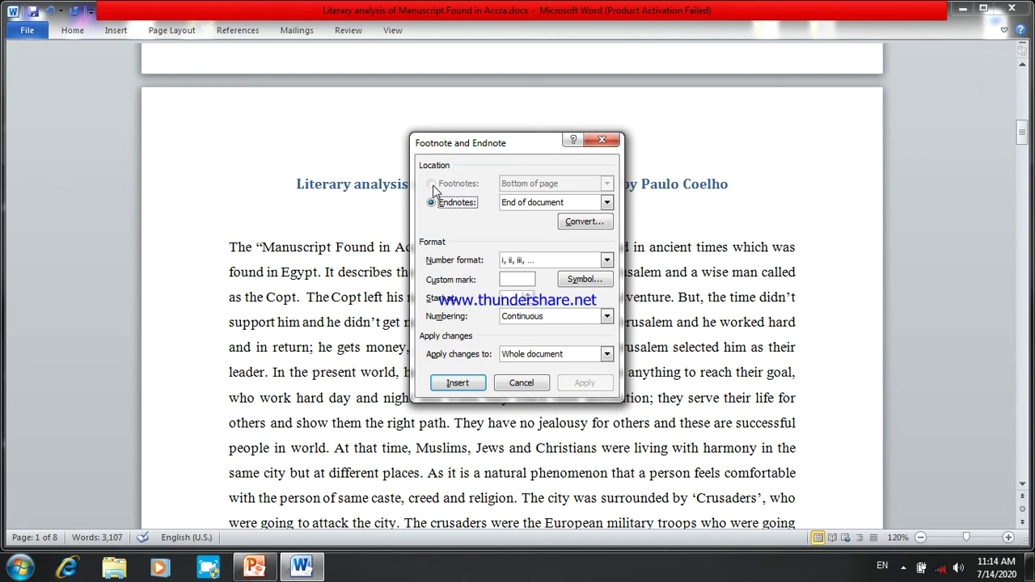
{"action": "left_click", "coordinate": [609, 204]}
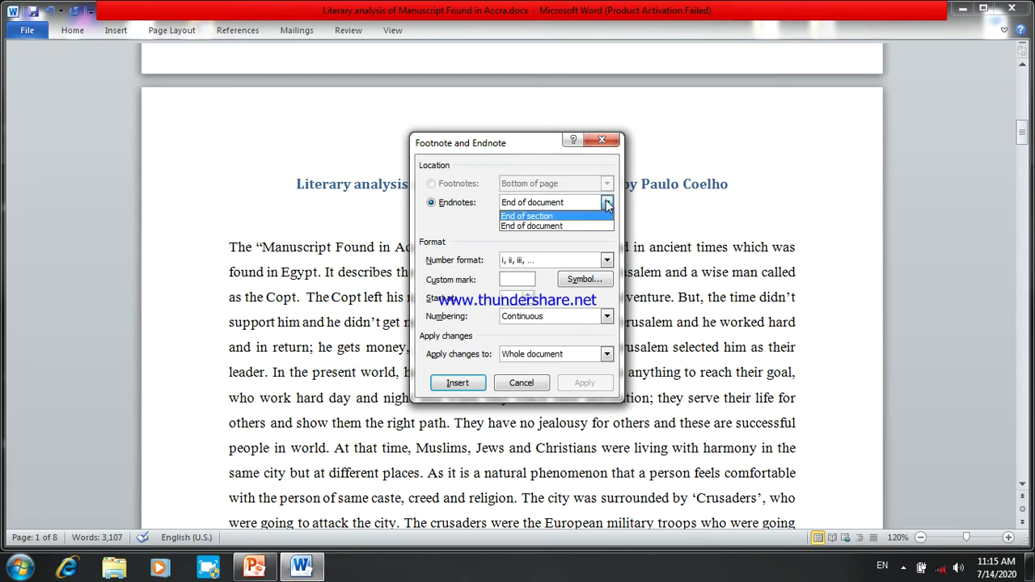
{"action": "left_click", "coordinate": [605, 200]}
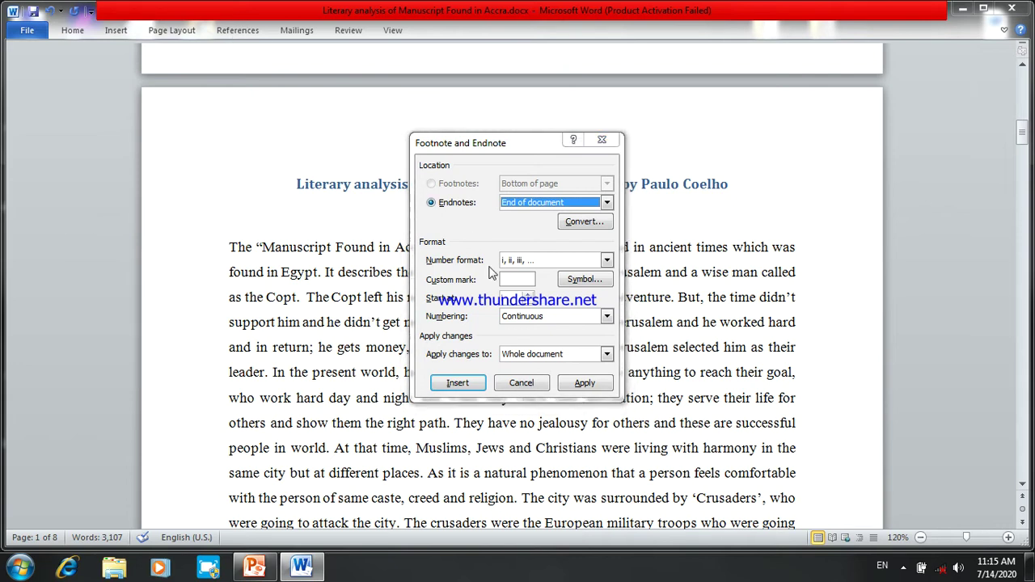
{"action": "left_click", "coordinate": [478, 380]}
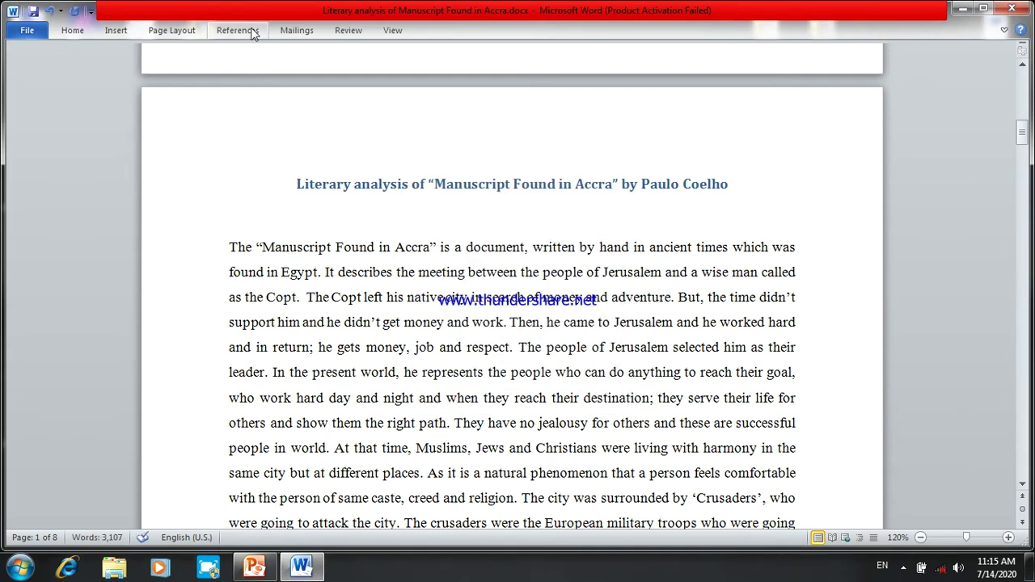
Step: Jump to the next note mark, the endnote after 'Imam'
{"action": "left_click", "coordinate": [247, 32]}
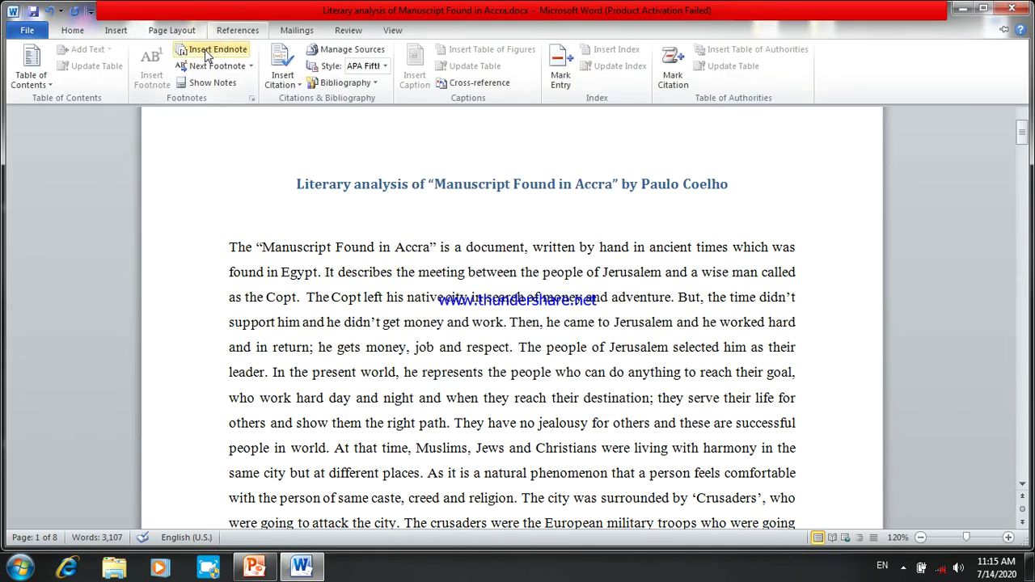
{"action": "key", "text": "ctrl+F1"}
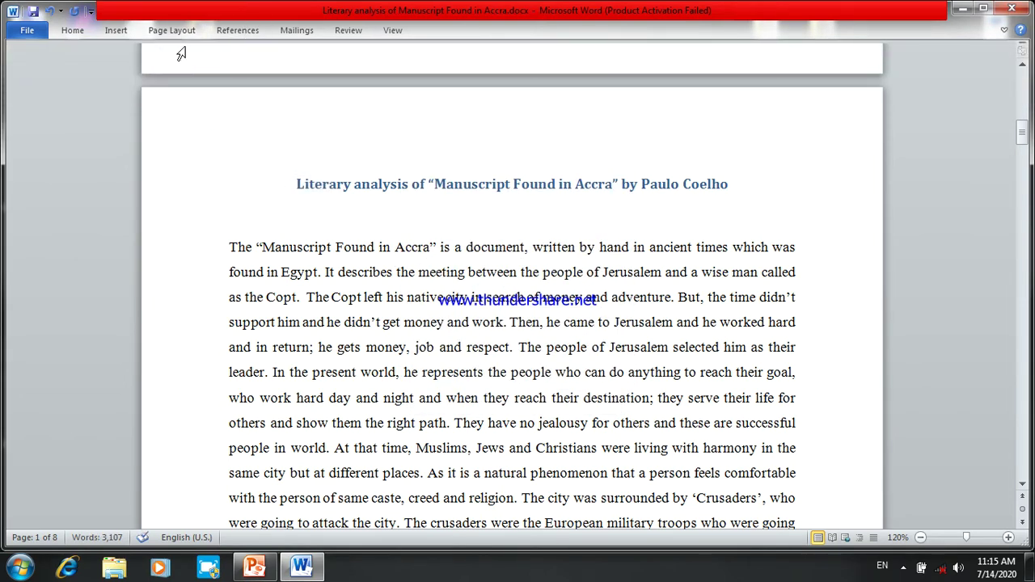
{"action": "left_click", "coordinate": [233, 34]}
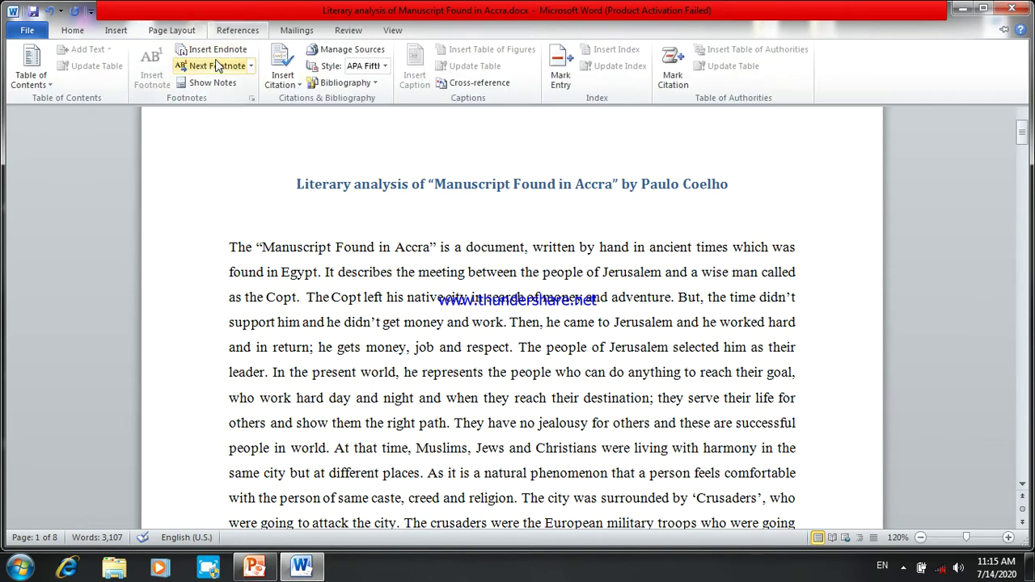
{"action": "left_click", "coordinate": [211, 65]}
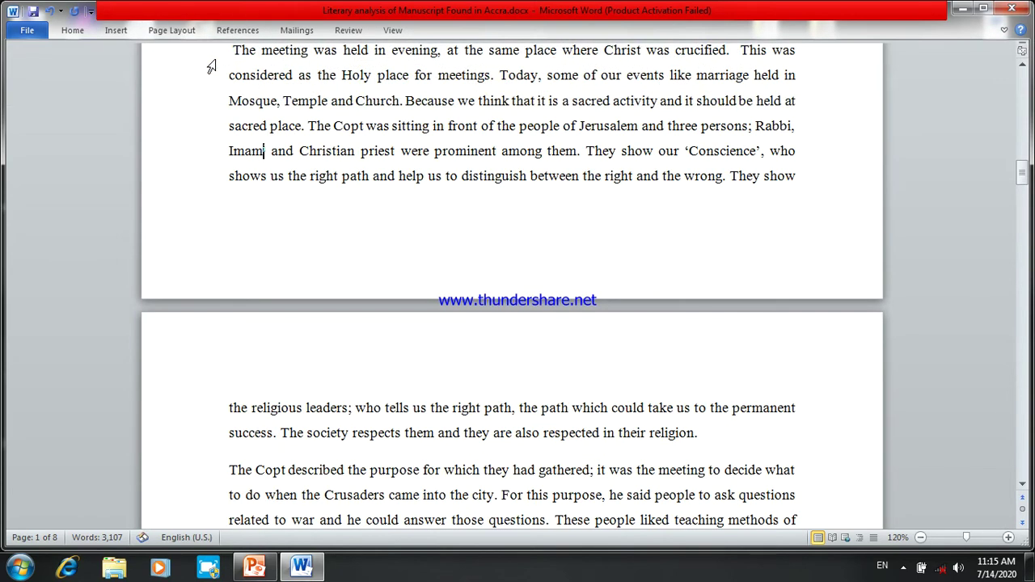
Step: Set notes to footnotes at page bottom with 1, 2, 3 format, cancelling the custom symbol
{"action": "left_click", "coordinate": [240, 32]}
{"action": "left_click", "coordinate": [254, 98]}
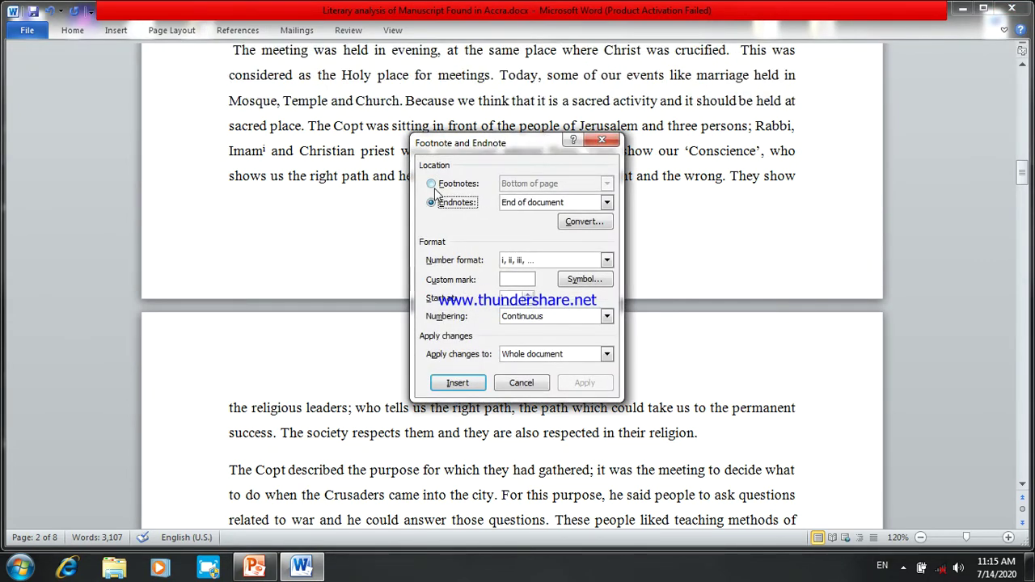
{"action": "left_click", "coordinate": [434, 185]}
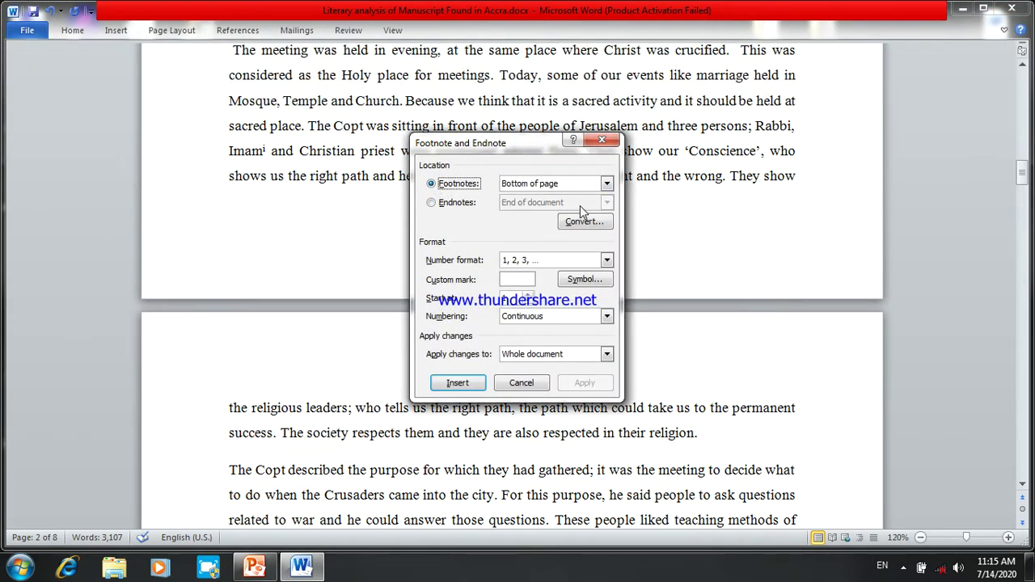
{"action": "left_click", "coordinate": [606, 184]}
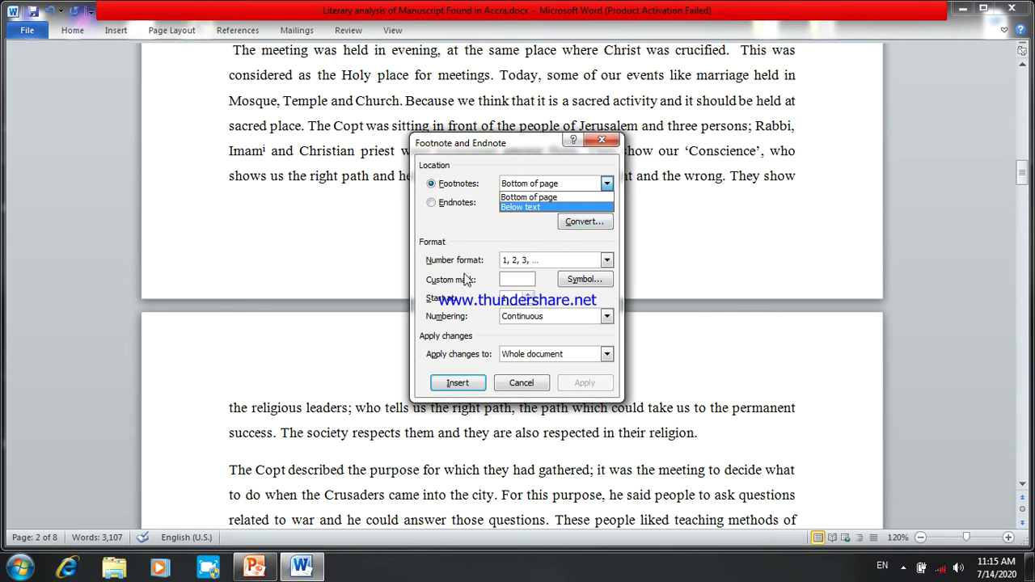
{"action": "left_click", "coordinate": [607, 260]}
{"action": "left_click", "coordinate": [607, 261]}
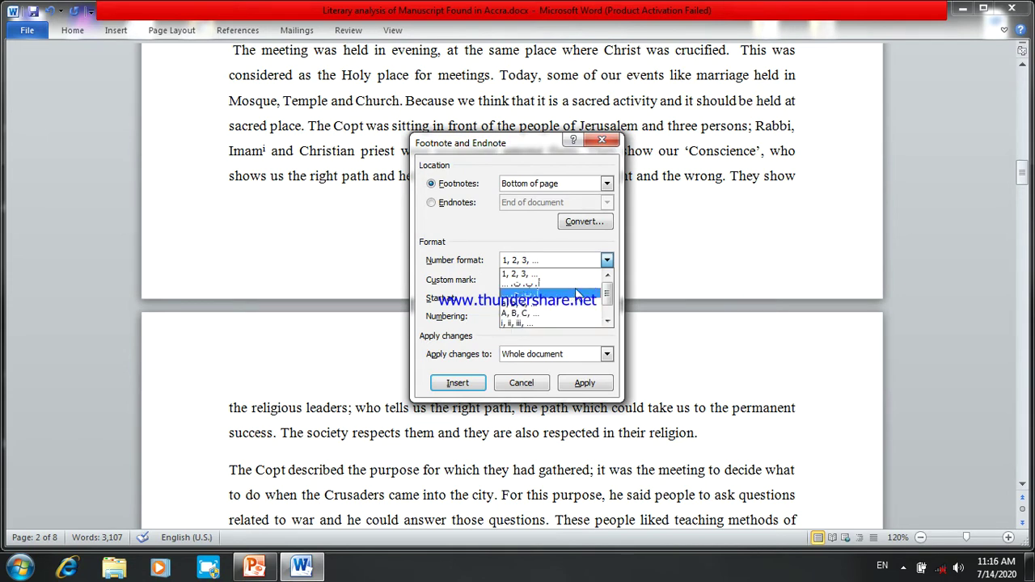
{"action": "left_click", "coordinate": [608, 260]}
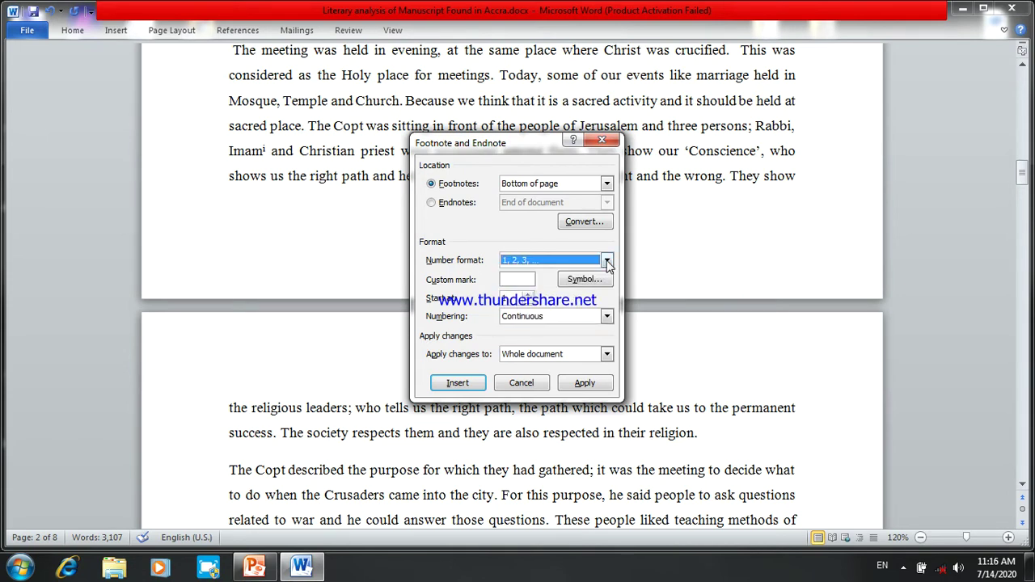
{"action": "left_click", "coordinate": [571, 283]}
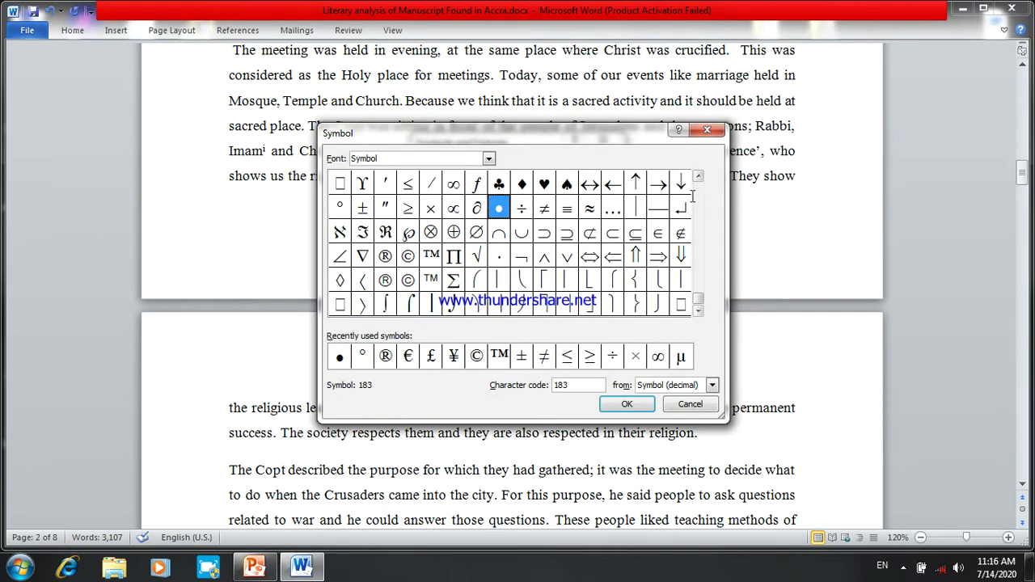
{"action": "left_click", "coordinate": [707, 130]}
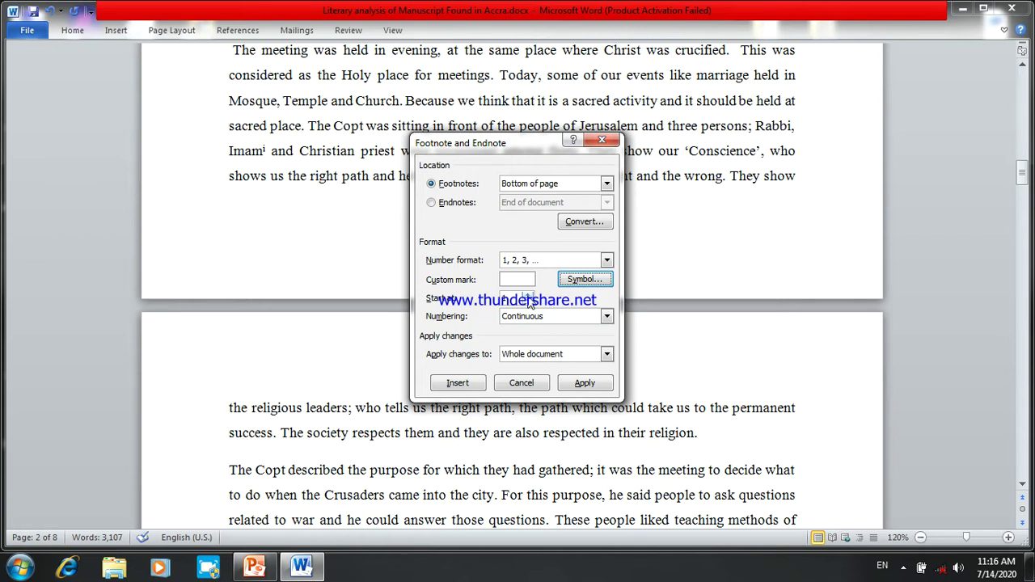
Step: Set footnote numbering to Restart each page for the whole document and apply it
{"action": "left_click", "coordinate": [528, 296]}
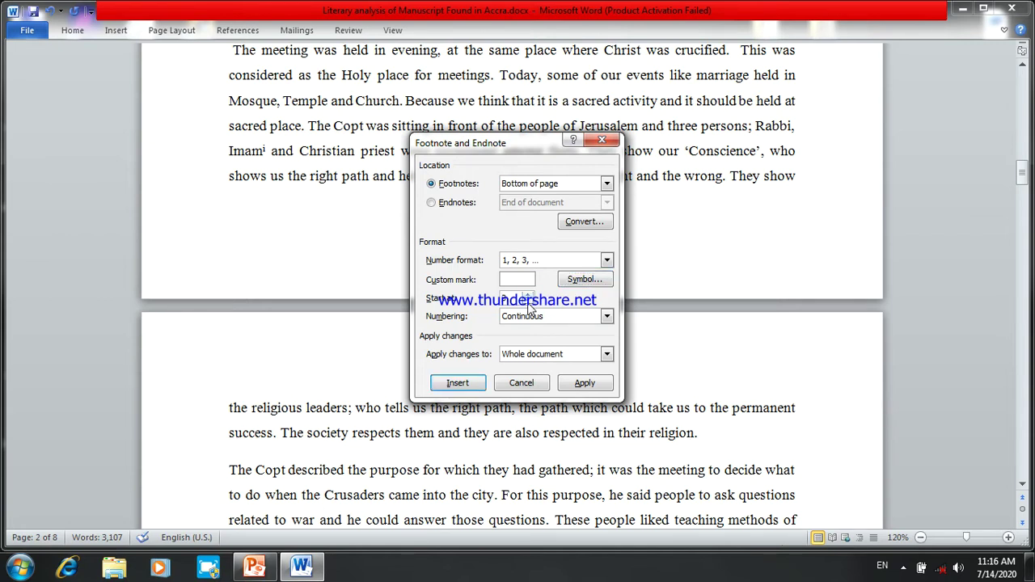
{"action": "left_click", "coordinate": [606, 317]}
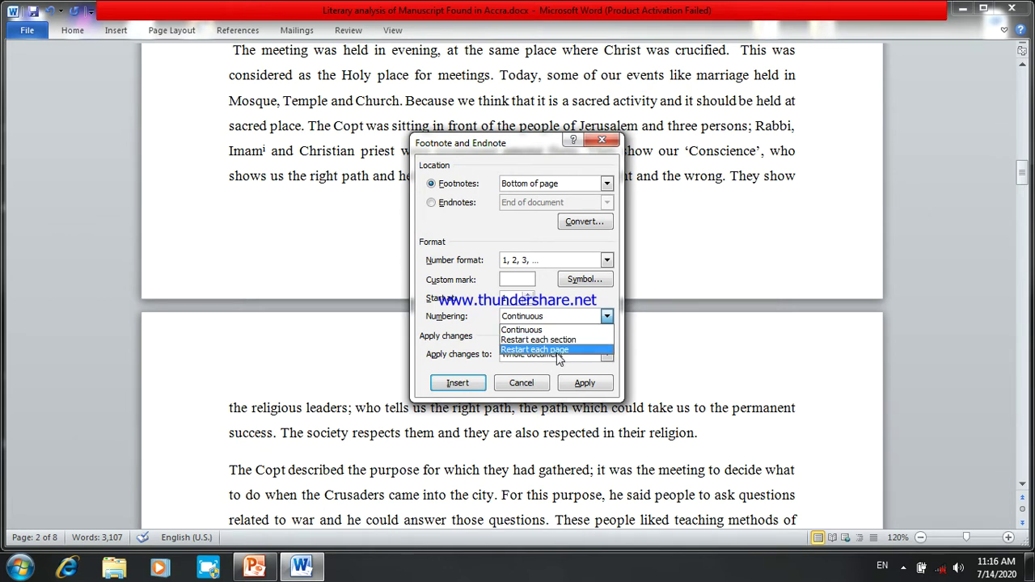
{"action": "left_click", "coordinate": [556, 351]}
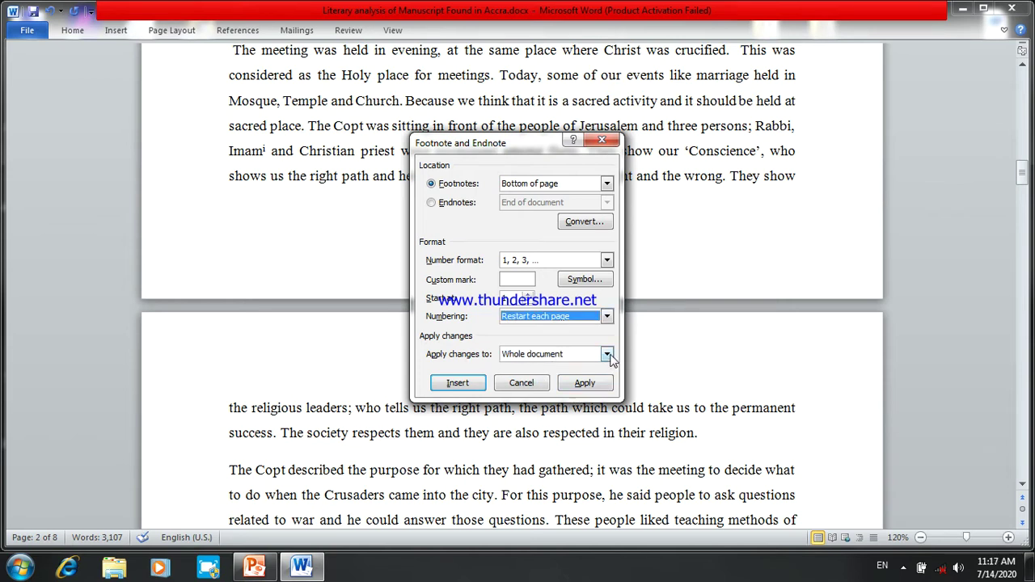
{"action": "left_click", "coordinate": [607, 355]}
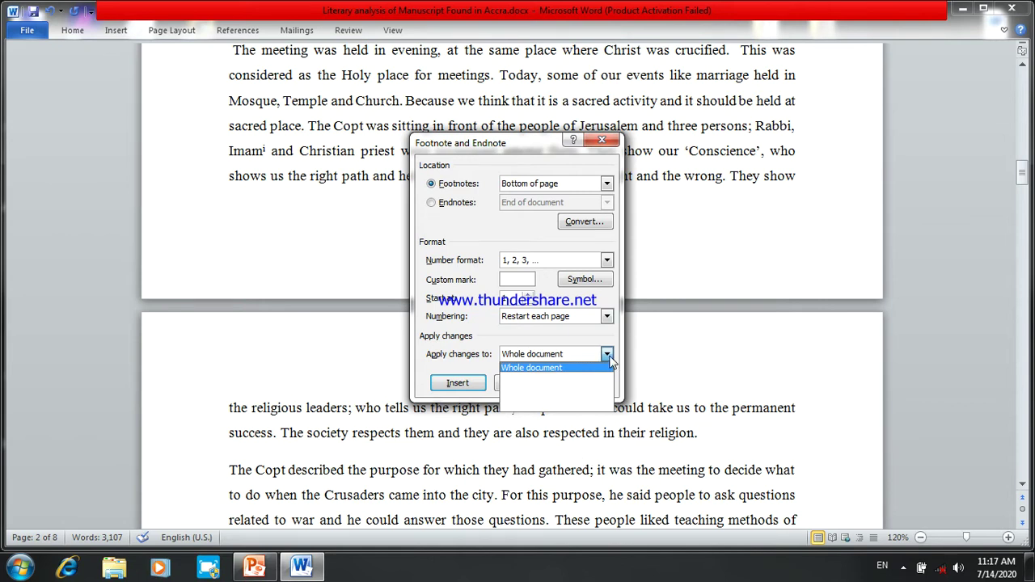
{"action": "left_click", "coordinate": [609, 356]}
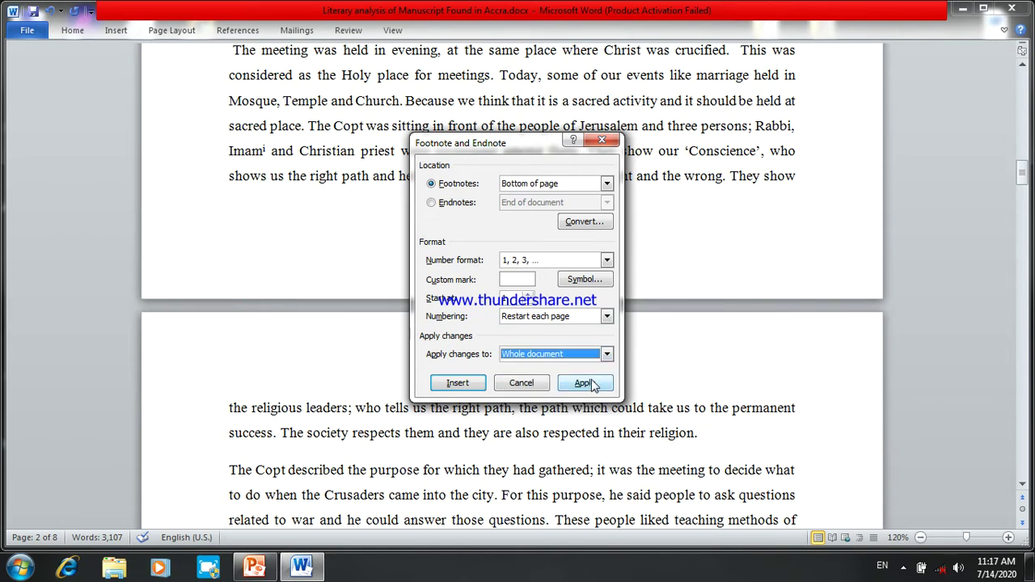
{"action": "left_click", "coordinate": [587, 385]}
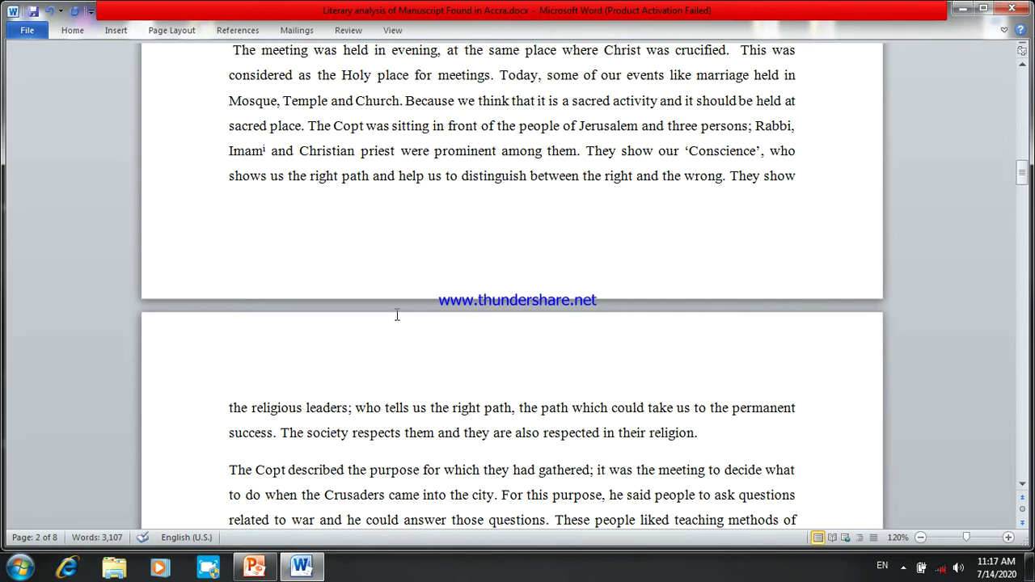
{"action": "left_click", "coordinate": [235, 32]}
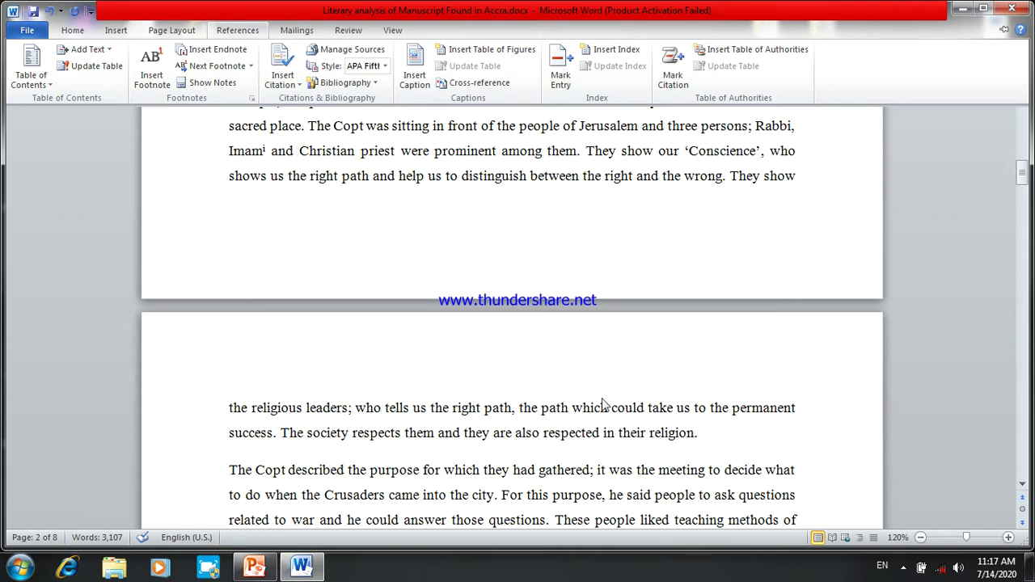
{"action": "key", "text": "ctrl+F1"}
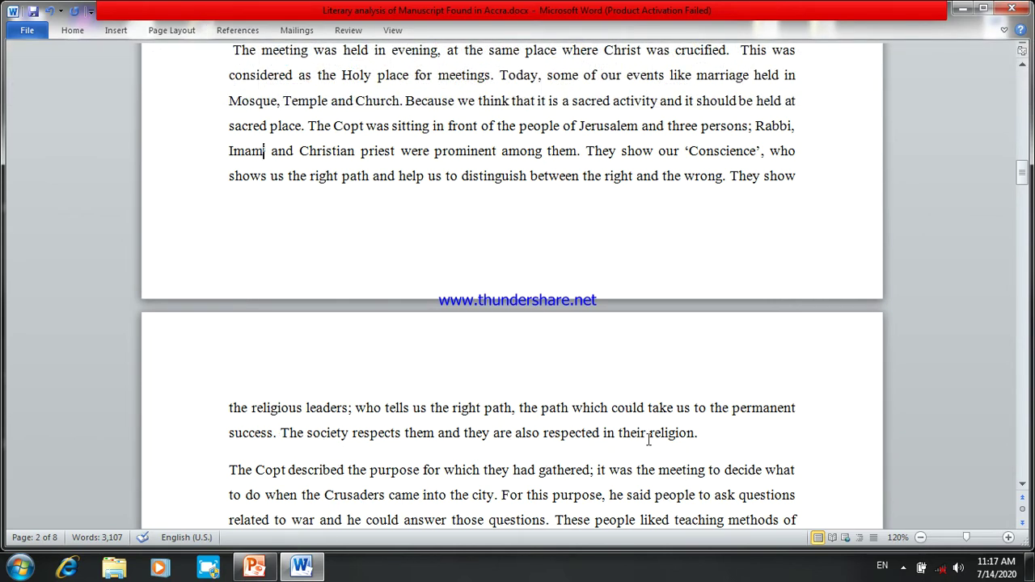
{"action": "left_click", "coordinate": [699, 434]}
Step: Show the Insert Citation list of the five saved sources on the References tab
{"action": "left_click", "coordinate": [239, 32]}
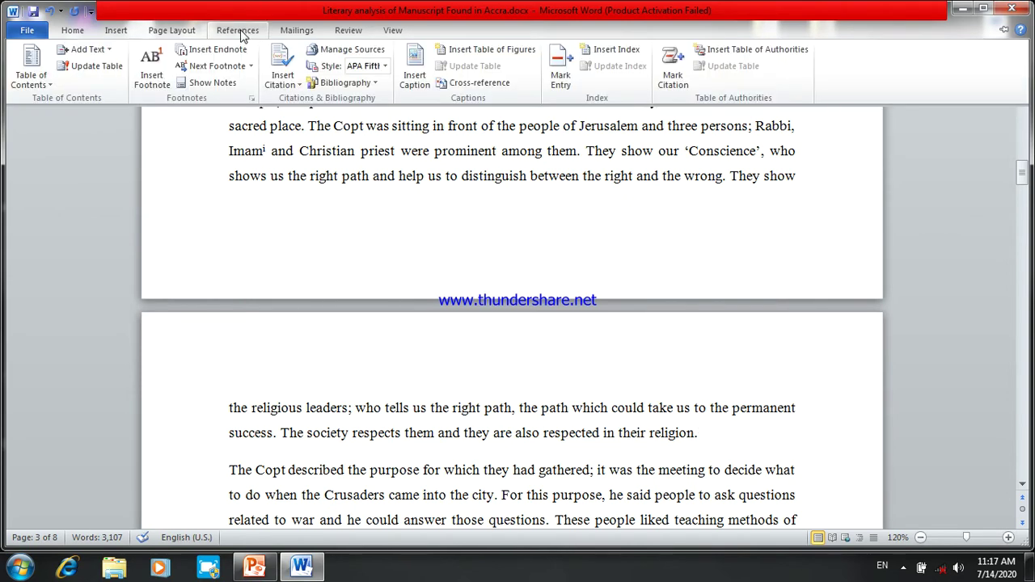
{"action": "left_click", "coordinate": [285, 81]}
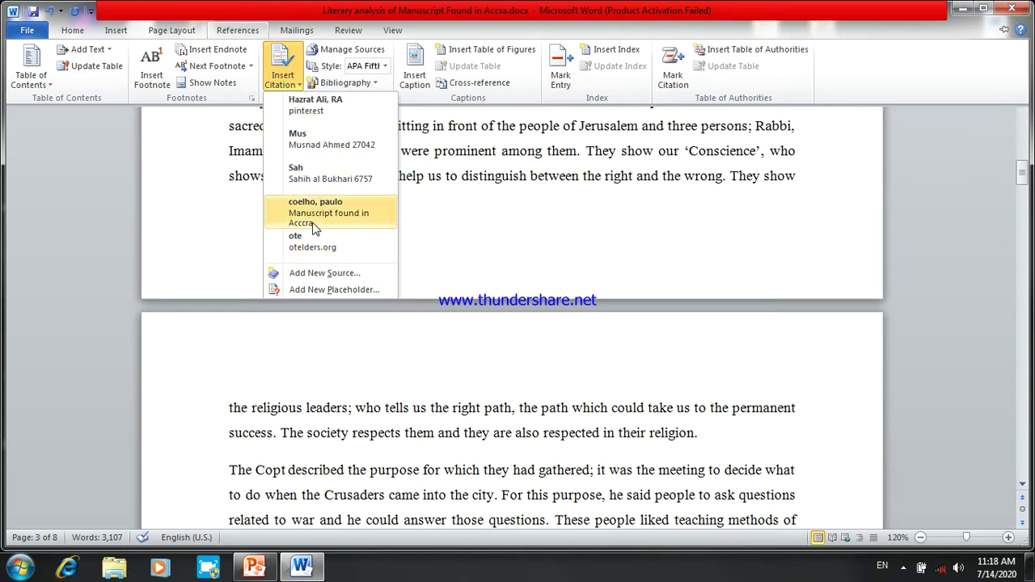
Step: Start a new Book source with author CESD and title MS
{"action": "left_click", "coordinate": [327, 274]}
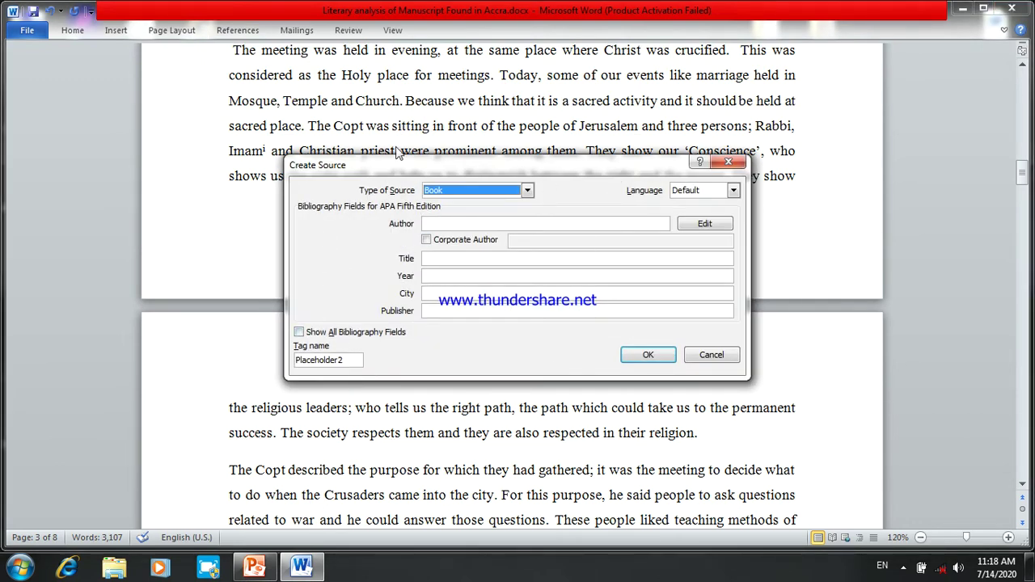
{"action": "left_click", "coordinate": [526, 192]}
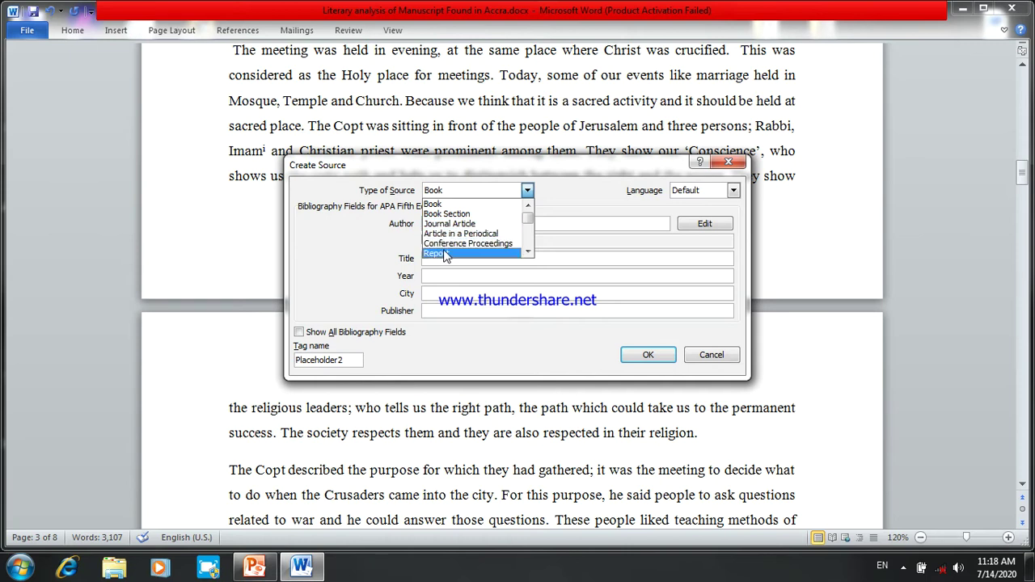
{"action": "left_click", "coordinate": [528, 192]}
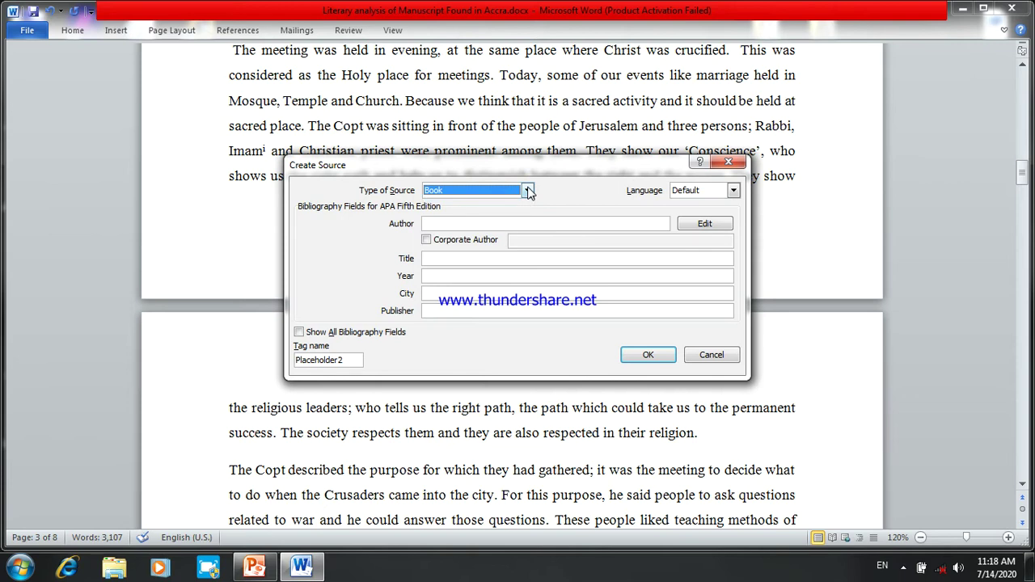
{"action": "left_click", "coordinate": [486, 222]}
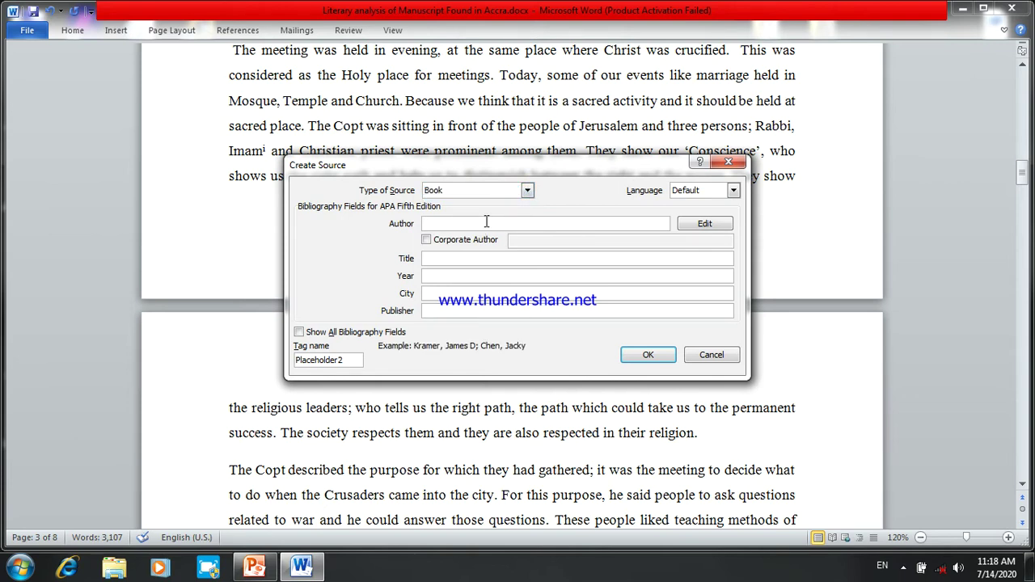
{"action": "type", "text": "CESD"}
{"action": "left_click", "coordinate": [477, 258]}
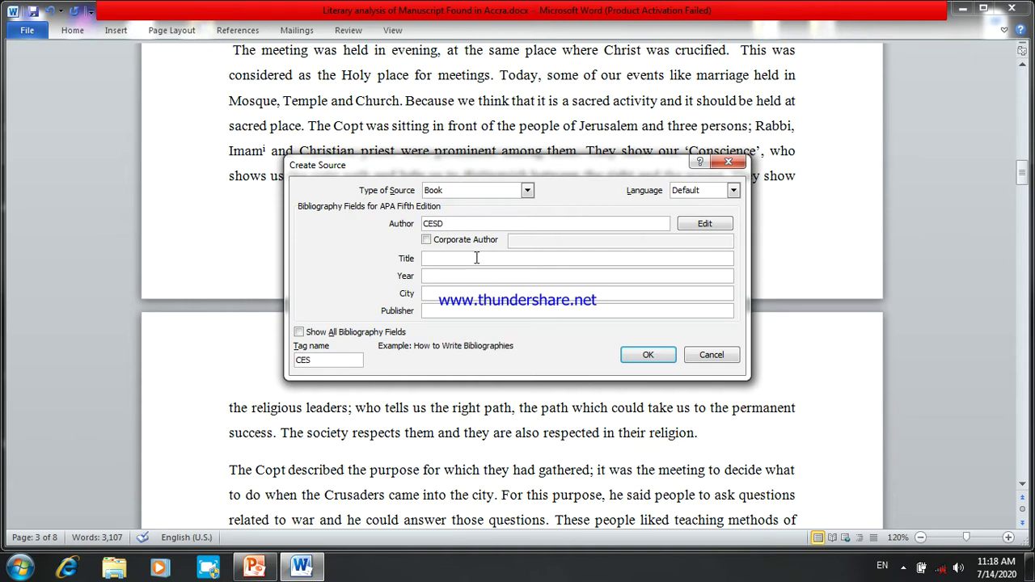
{"action": "type", "text": "MS"}
Step: Enter year 2020 and city Mianwali, then save the source to insert its citation
{"action": "left_click", "coordinate": [458, 274]}
{"action": "type", "text": "@"}
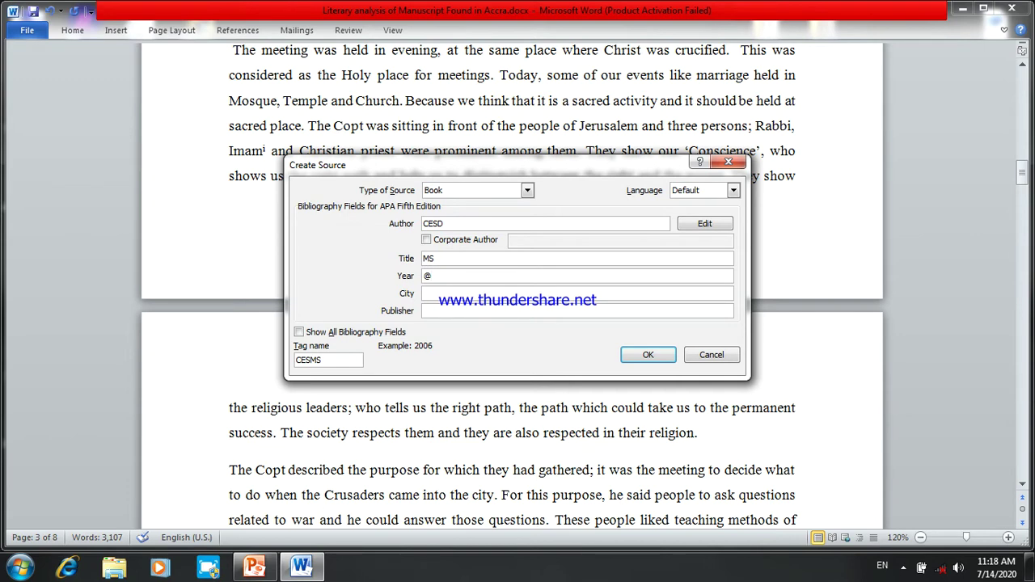
{"action": "key", "text": "BackSpace"}
{"action": "type", "text": "2020"}
{"action": "left_click", "coordinate": [446, 291]}
{"action": "type", "text": "Mian"}
{"action": "type", "text": "wali"}
{"action": "left_click", "coordinate": [431, 312]}
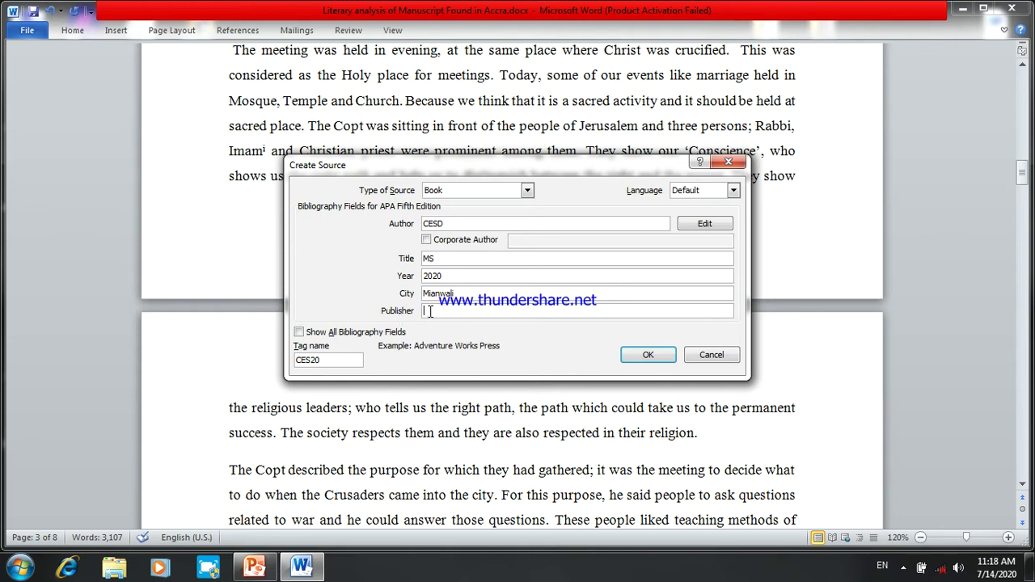
{"action": "left_click", "coordinate": [638, 352]}
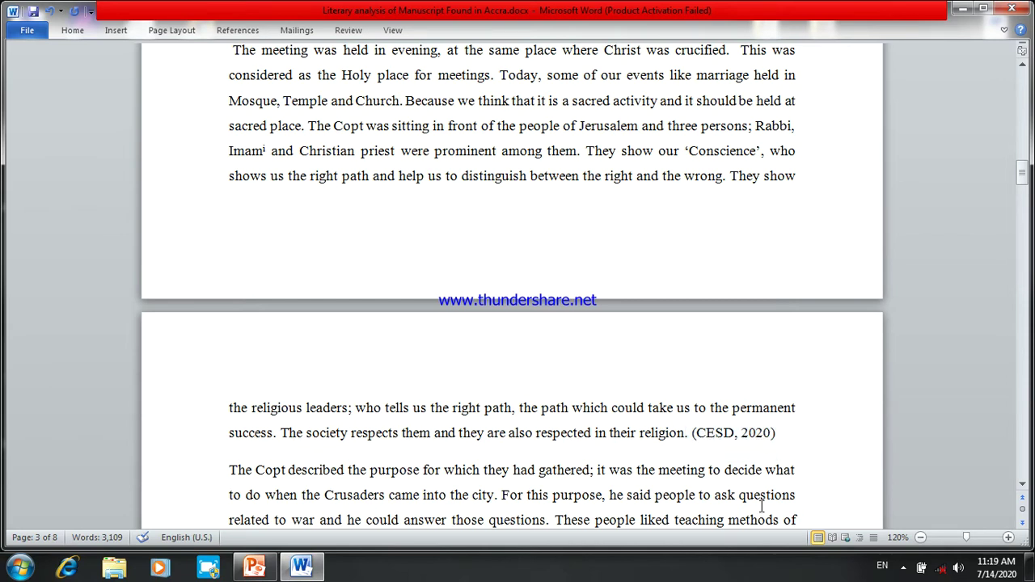
{"action": "left_click", "coordinate": [236, 30]}
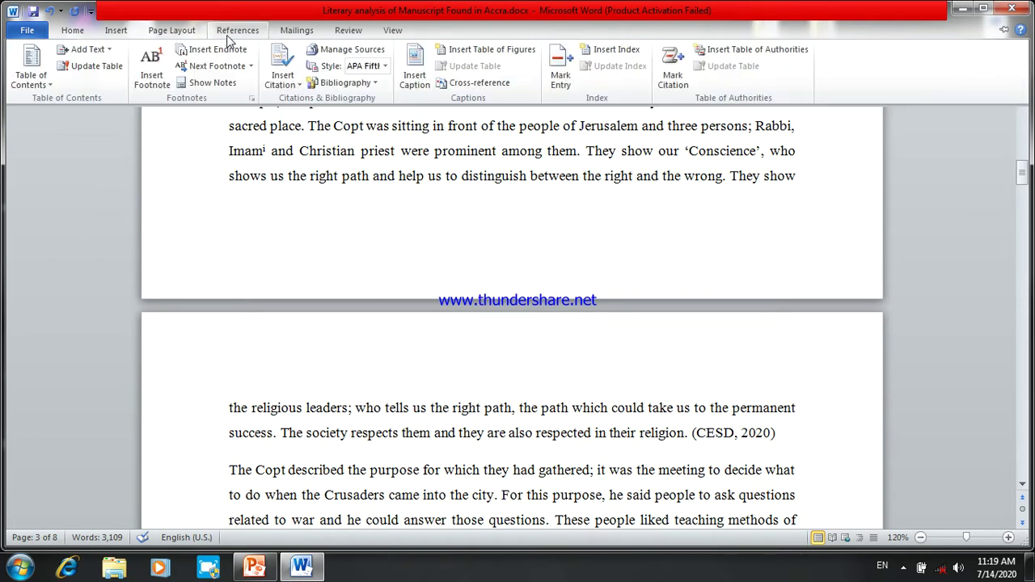
{"action": "left_click", "coordinate": [386, 66]}
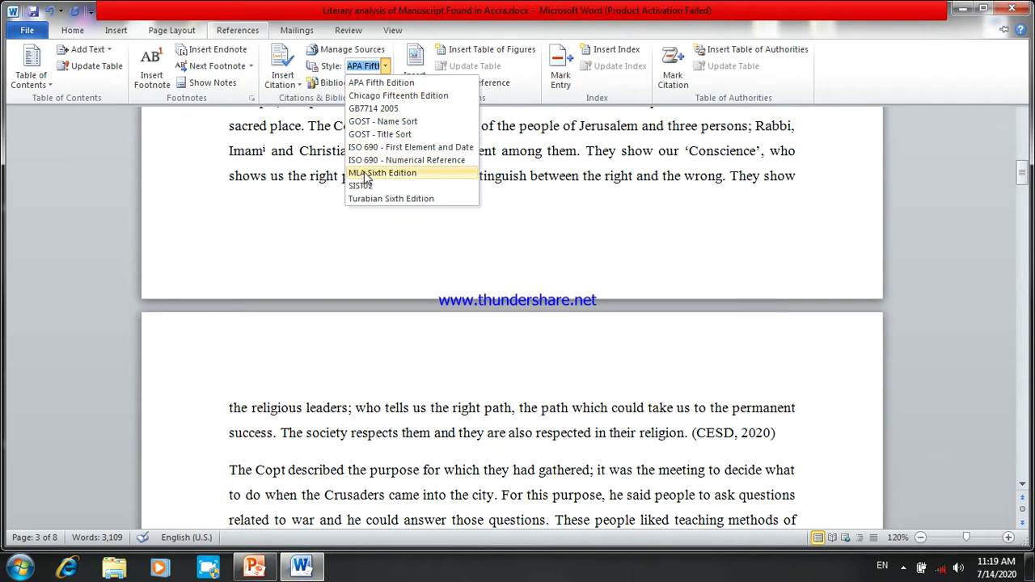
{"action": "left_click", "coordinate": [415, 287]}
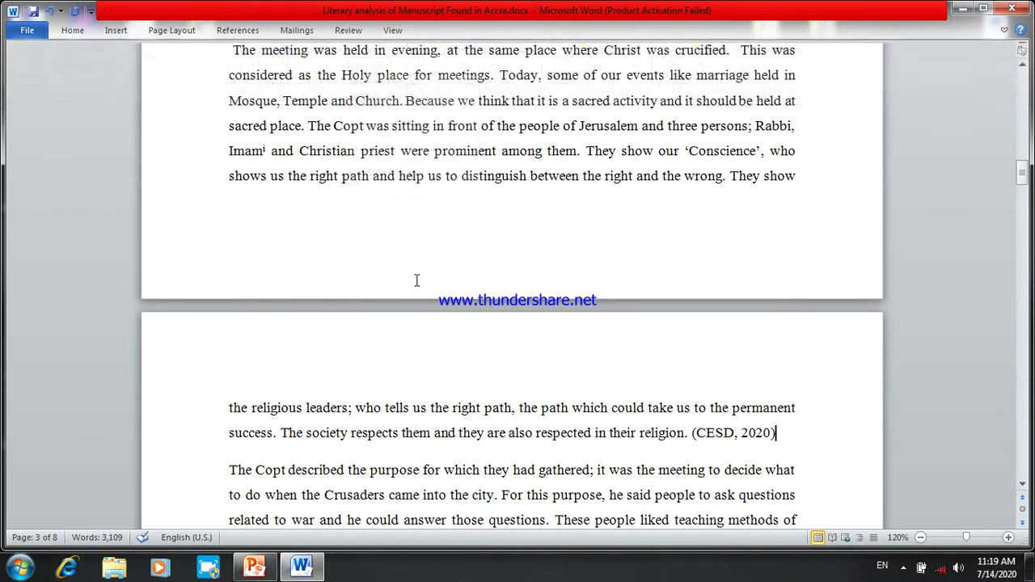
{"action": "left_click", "coordinate": [246, 32]}
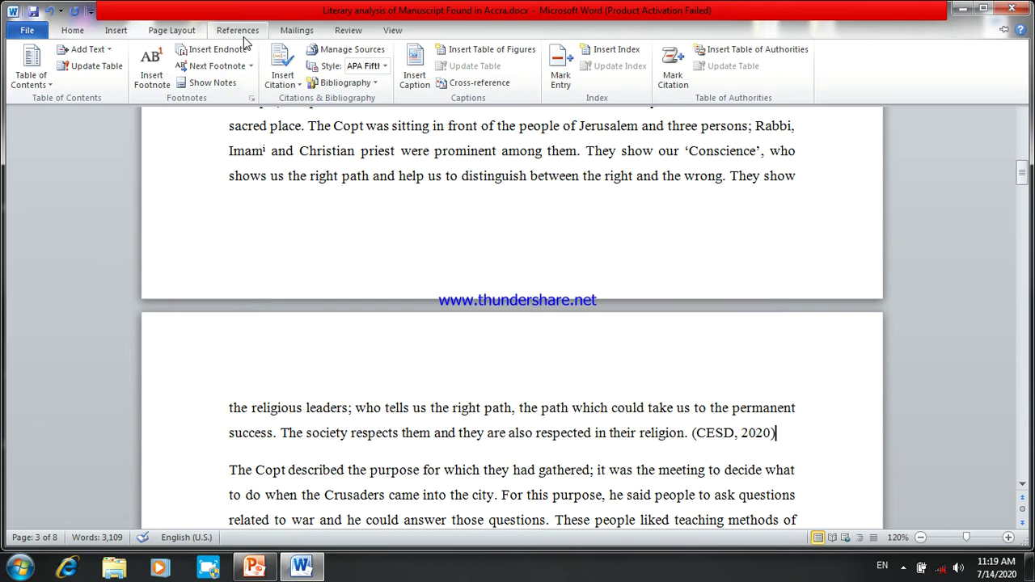
{"action": "left_click", "coordinate": [385, 66]}
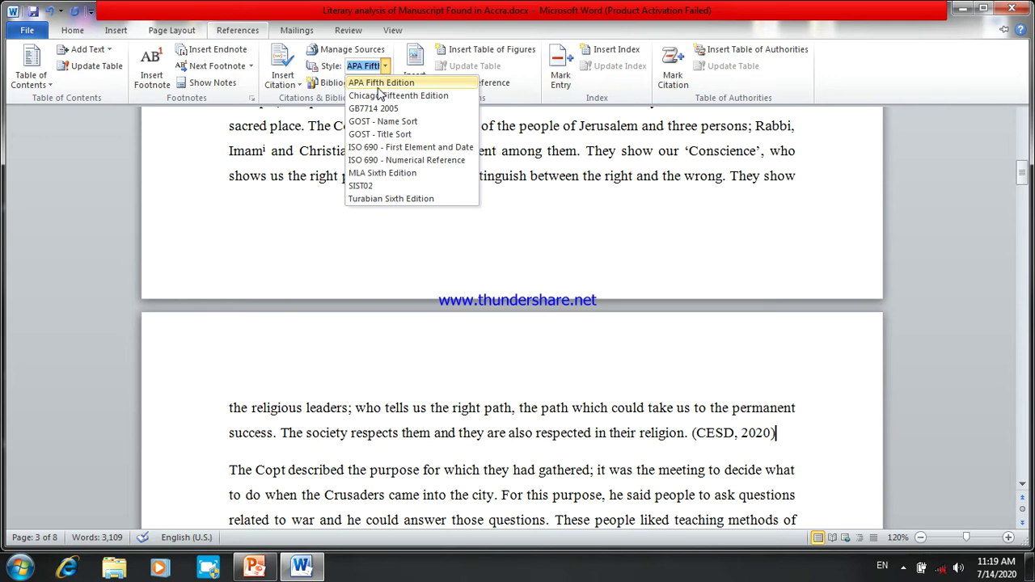
{"action": "left_click", "coordinate": [379, 84]}
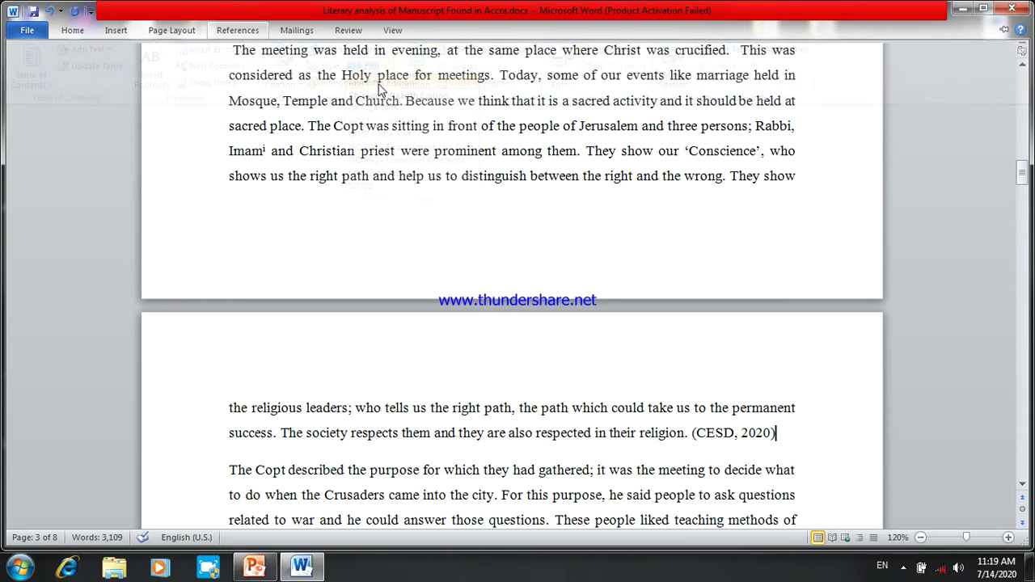
{"action": "left_click", "coordinate": [241, 32]}
{"action": "left_click", "coordinate": [242, 37]}
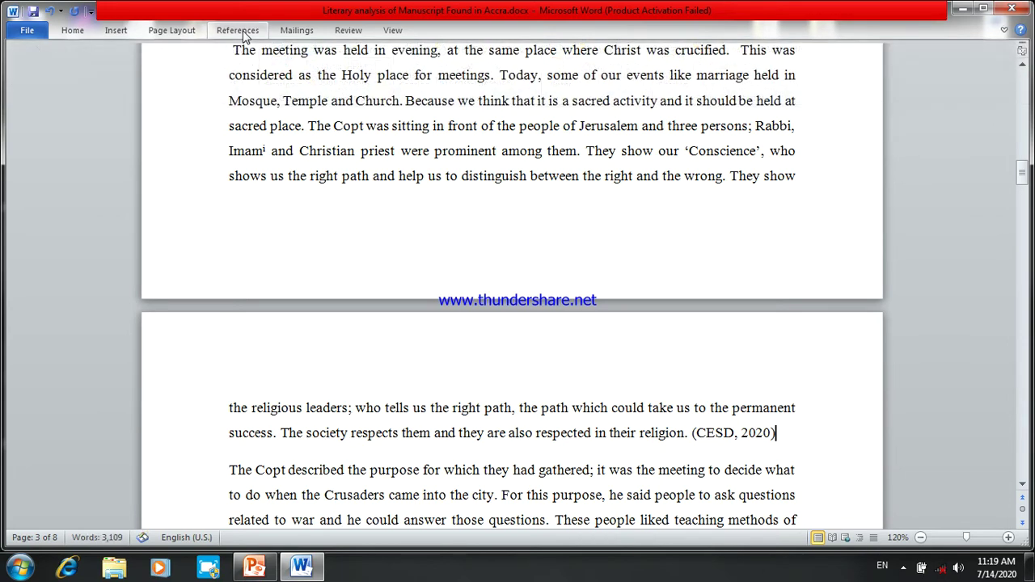
{"action": "left_click", "coordinate": [242, 33]}
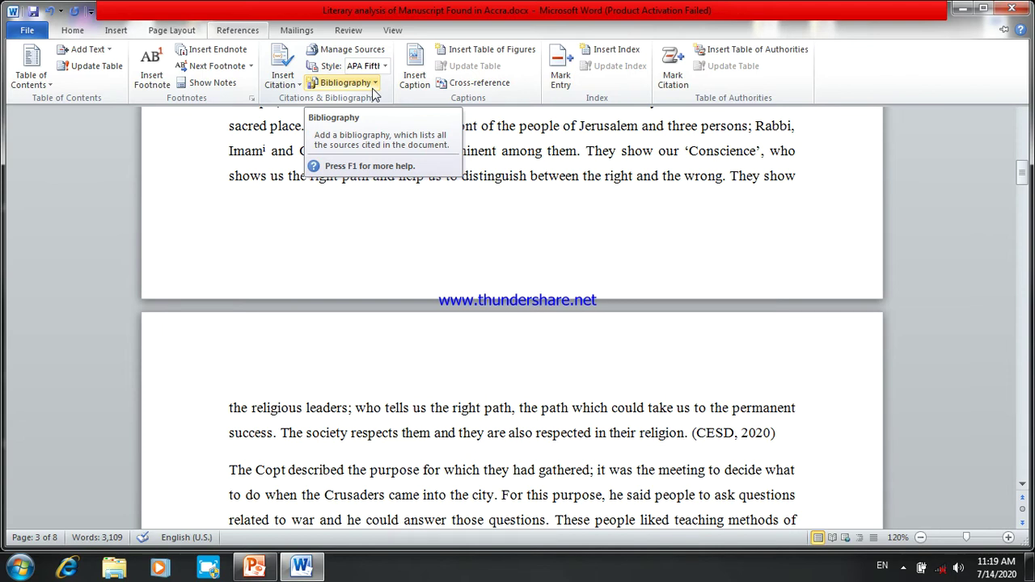
Step: Insert a bibliography of all cited sources on a new line at the document's end
{"action": "left_click_drag", "start_coordinate": [1022, 174], "coordinate": [1023, 461]}
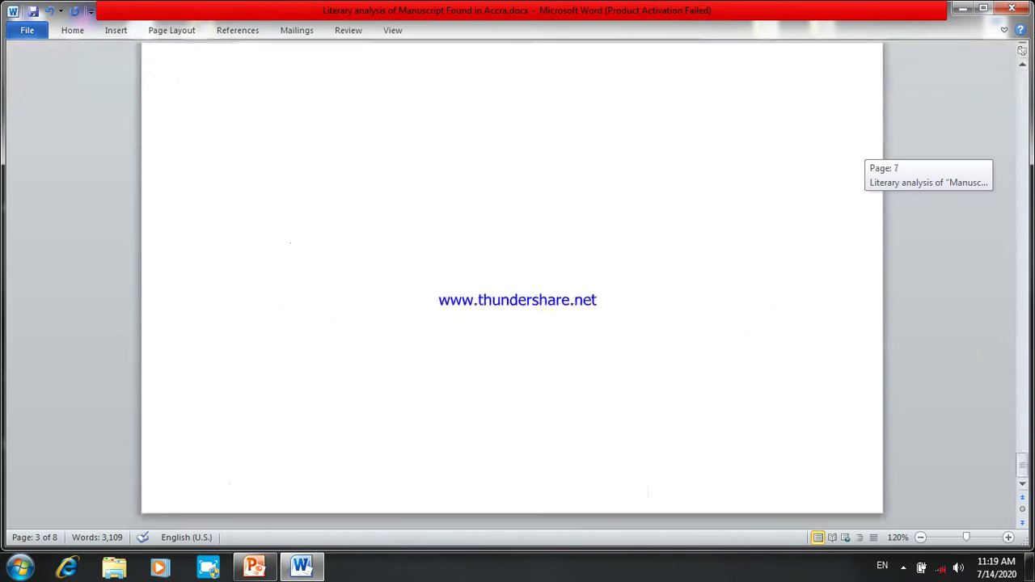
{"action": "left_click", "coordinate": [683, 378]}
{"action": "key", "text": "Return"}
{"action": "key", "text": "Return"}
{"action": "key", "text": "Return"}
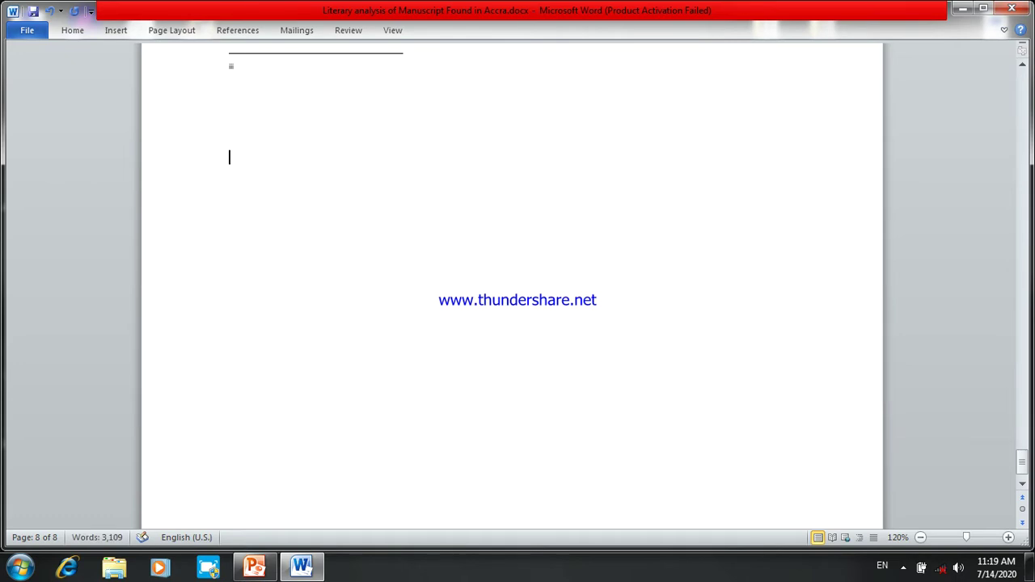
{"action": "left_click", "coordinate": [243, 30]}
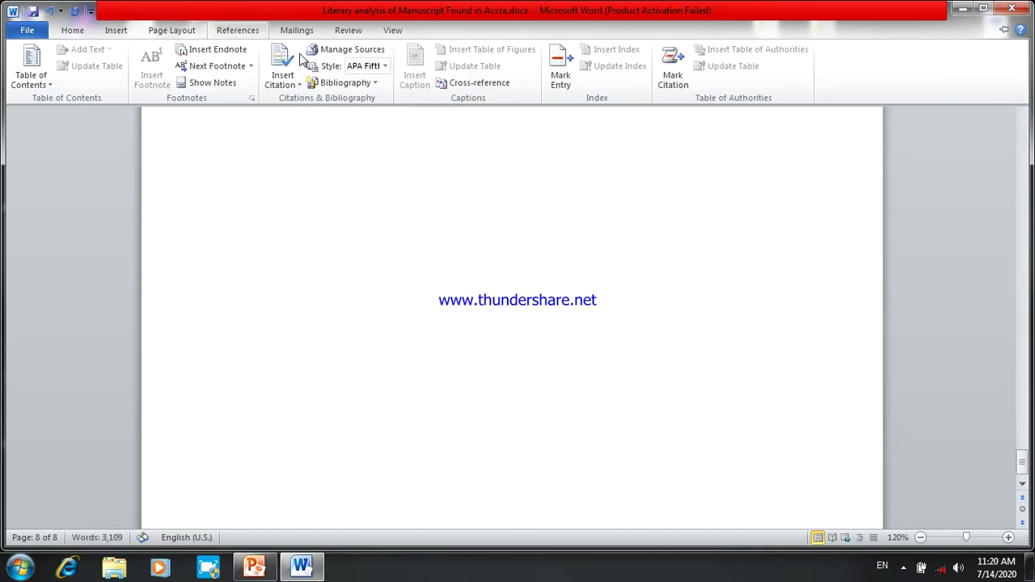
{"action": "left_click", "coordinate": [341, 85]}
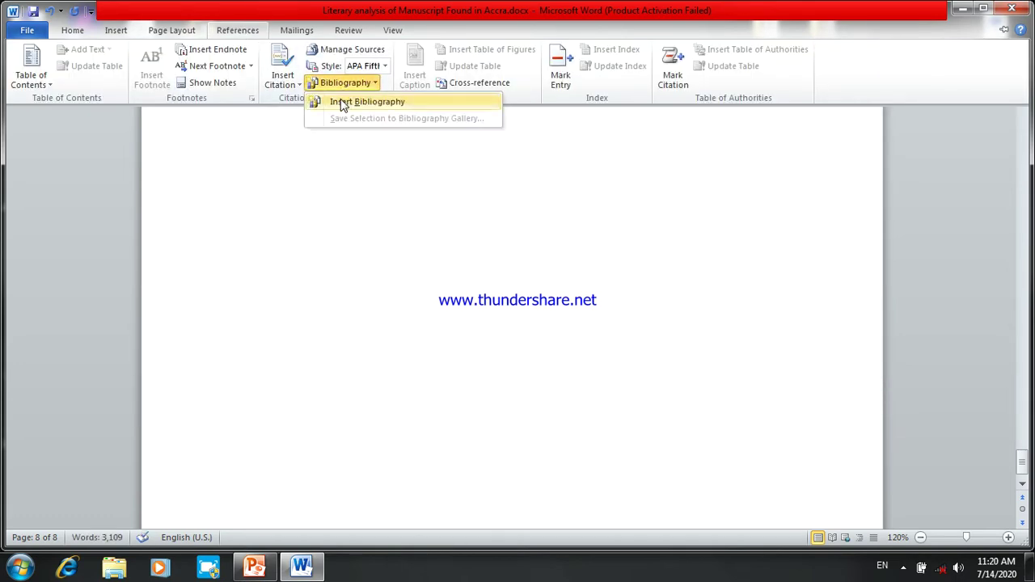
{"action": "left_click", "coordinate": [341, 101]}
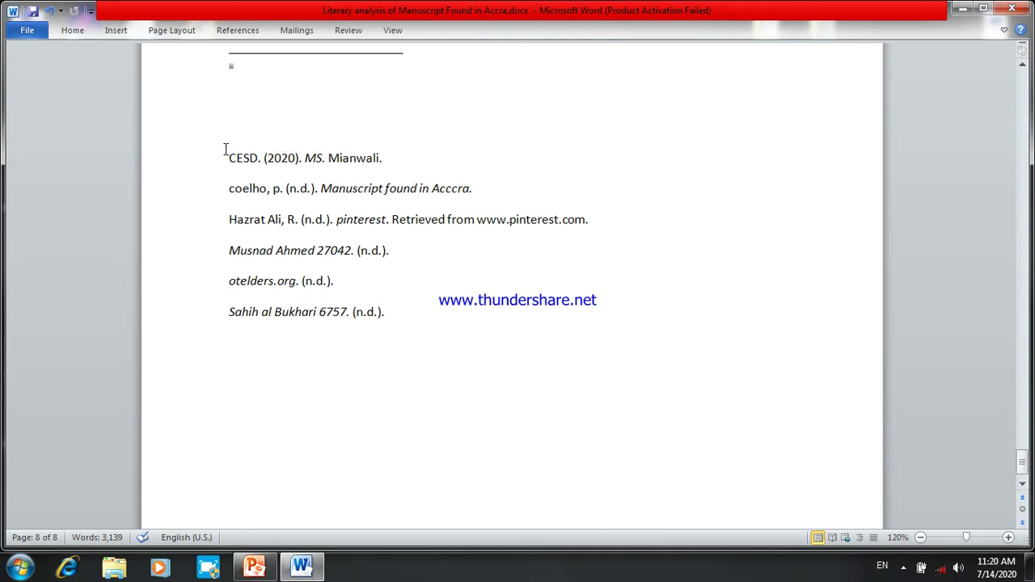
Step: Delete the bibliography entries again
{"action": "key", "text": "BackSpace"}
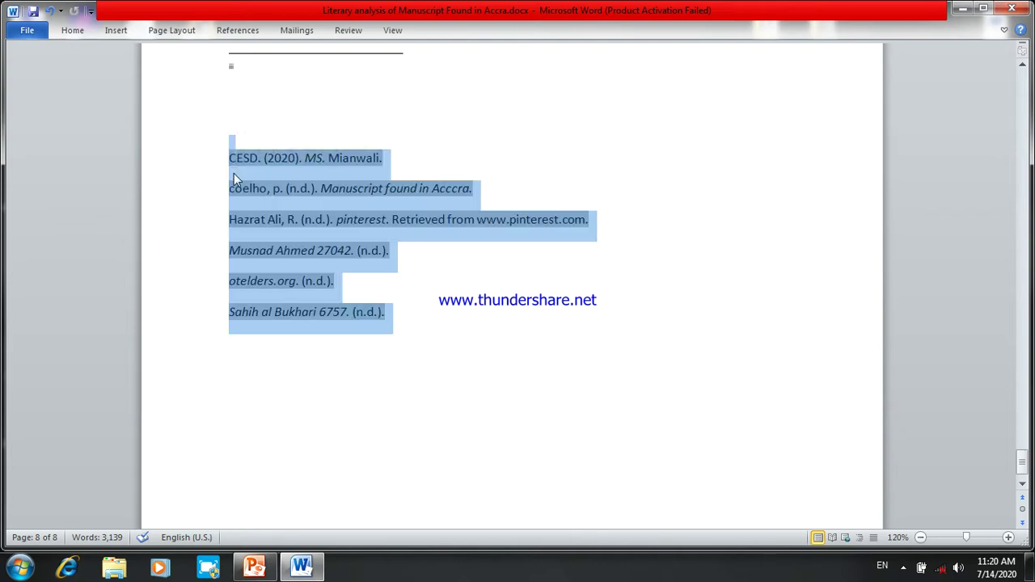
{"action": "left_click", "coordinate": [233, 173]}
{"action": "key", "text": "BackSpace"}
{"action": "key", "text": "BackSpace"}
{"action": "key", "text": "BackSpace"}
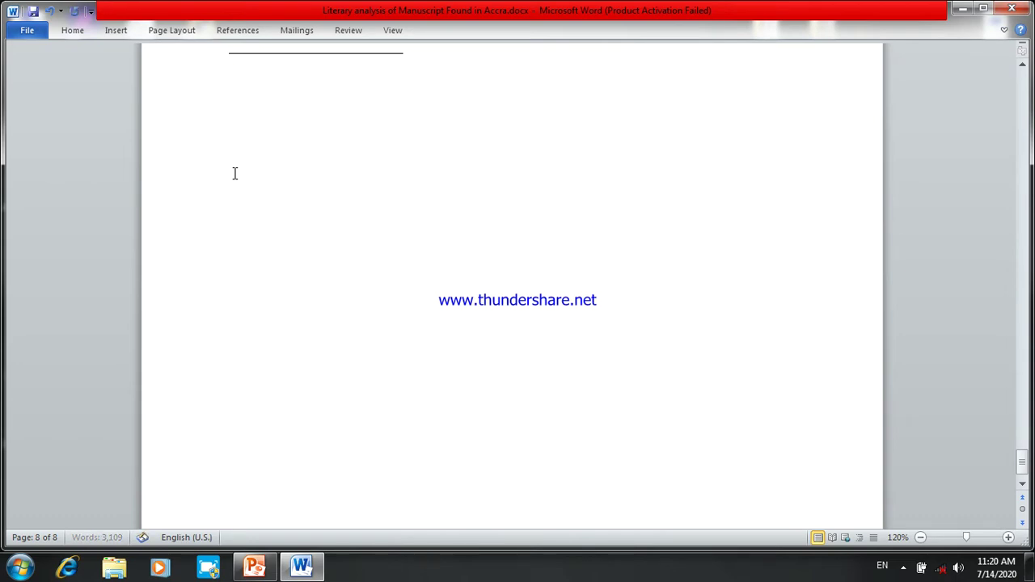
Step: Add two blank lines after 'They enjoy their life at peace.' on page 7, caret between them
{"action": "key", "text": "Up"}
{"action": "key", "text": "Up"}
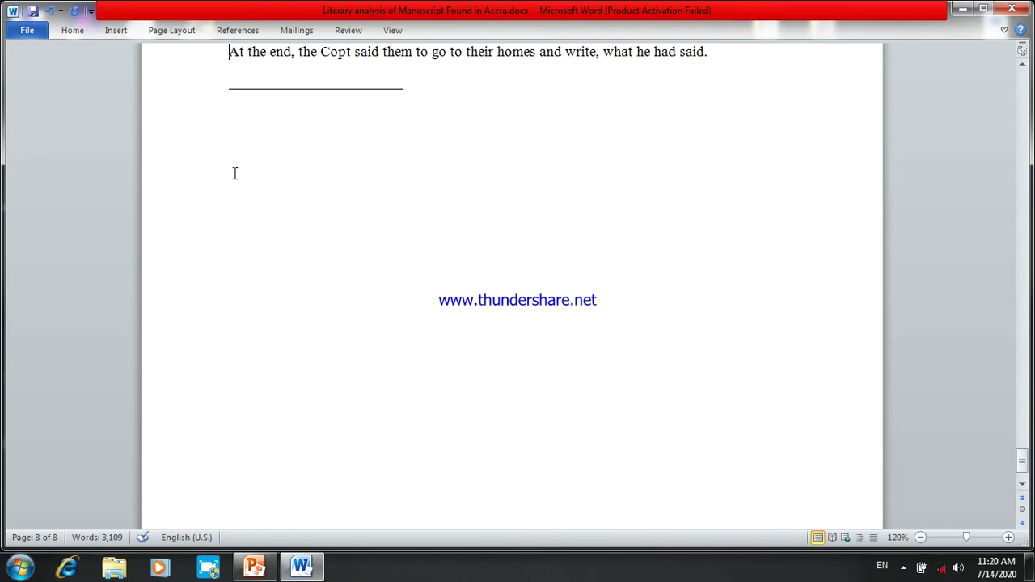
{"action": "key", "text": "Up"}
{"action": "key", "text": "Up"}
{"action": "key", "text": "Up"}
{"action": "key", "text": "Up"}
{"action": "key", "text": "Up"}
{"action": "key", "text": "Up"}
{"action": "key", "text": "Up"}
{"action": "key", "text": "Up"}
{"action": "key", "text": "Up"}
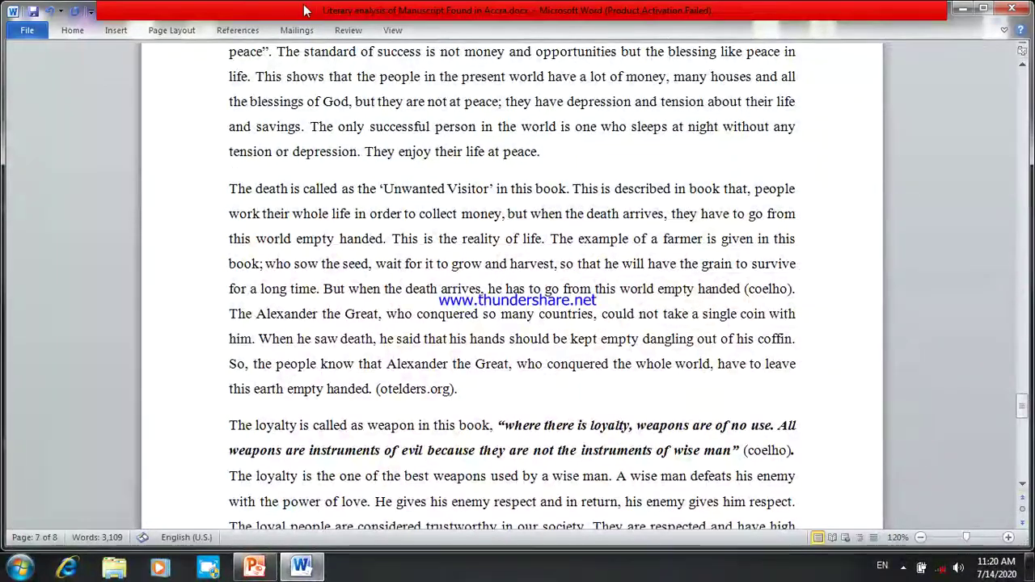
{"action": "left_click", "coordinate": [255, 31]}
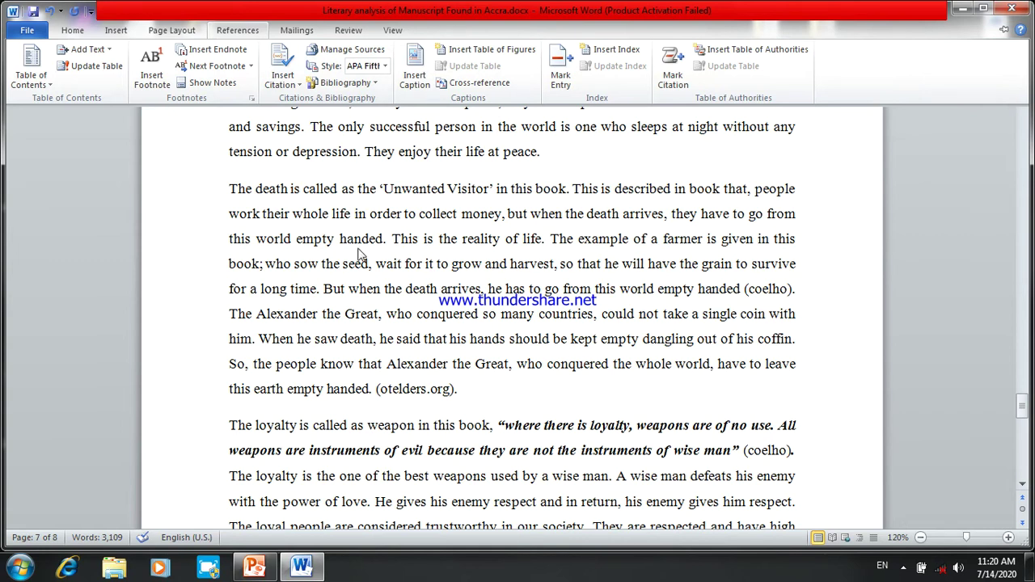
{"action": "left_click", "coordinate": [543, 154]}
{"action": "key", "text": "Return"}
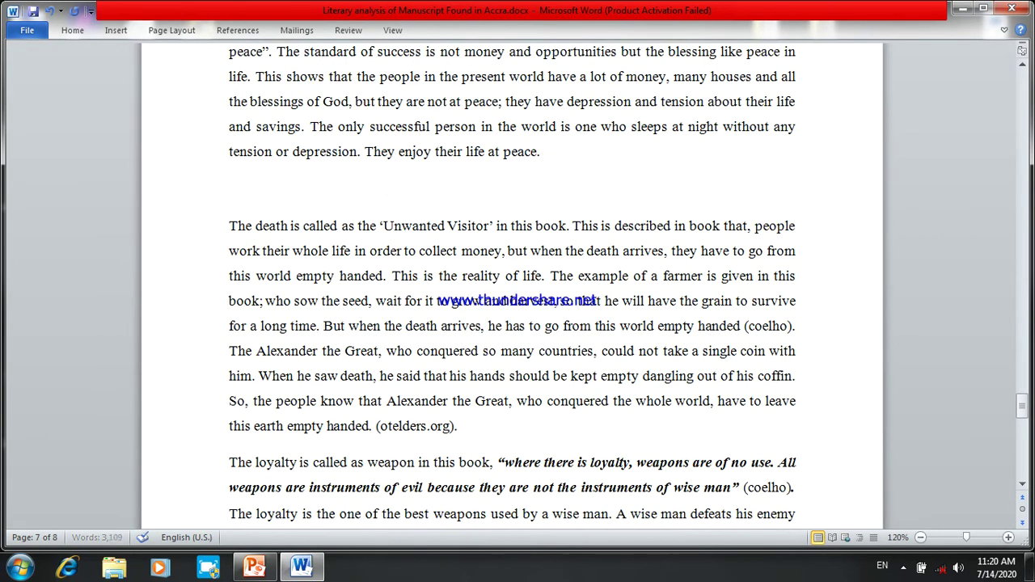
{"action": "key", "text": "Return"}
{"action": "key", "text": "Return"}
{"action": "key", "text": "Return"}
{"action": "key", "text": "Return"}
{"action": "key", "text": "Return"}
{"action": "key", "text": "Up"}
{"action": "key", "text": "Up"}
{"action": "key", "text": "Up"}
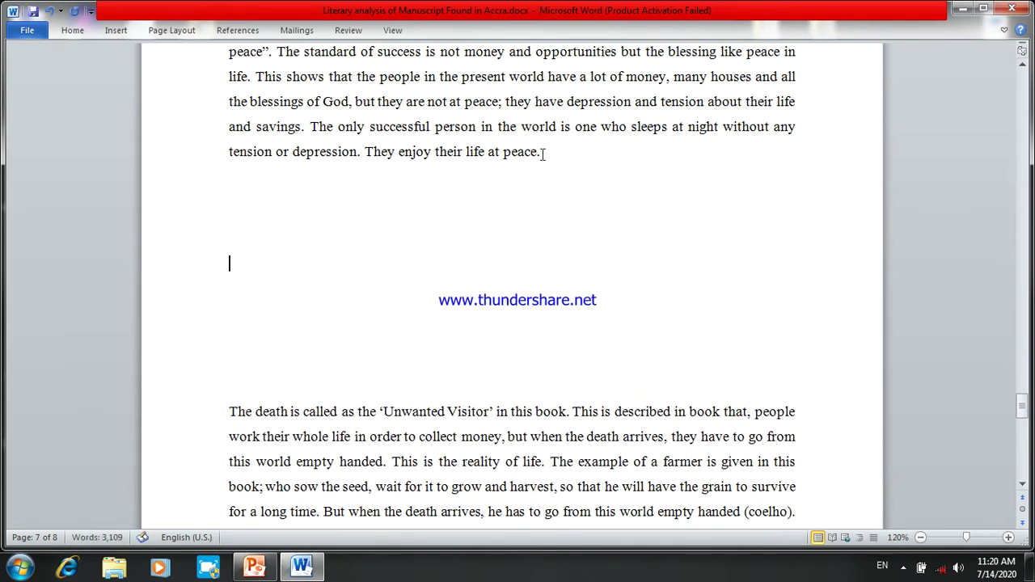
{"action": "key", "text": "Up"}
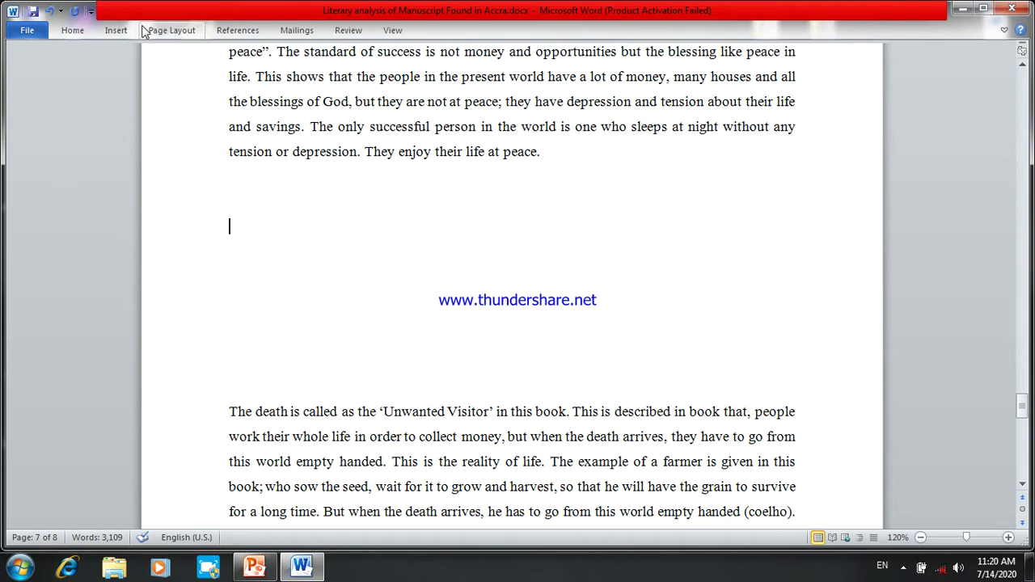
Step: Insert the green race car clip art from a 'car' search below the 'peace.' paragraph
{"action": "left_click", "coordinate": [115, 30]}
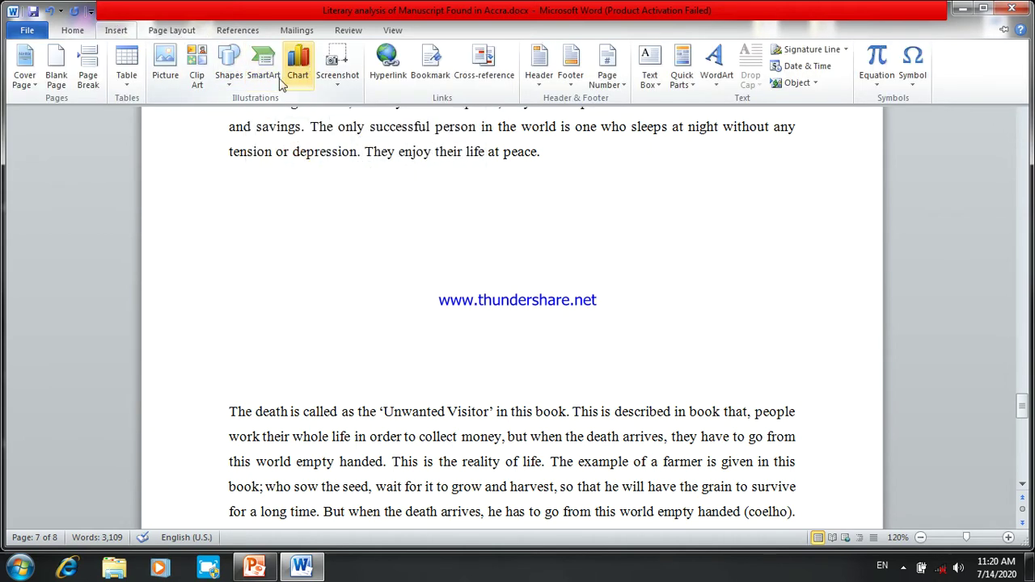
{"action": "left_click", "coordinate": [196, 81]}
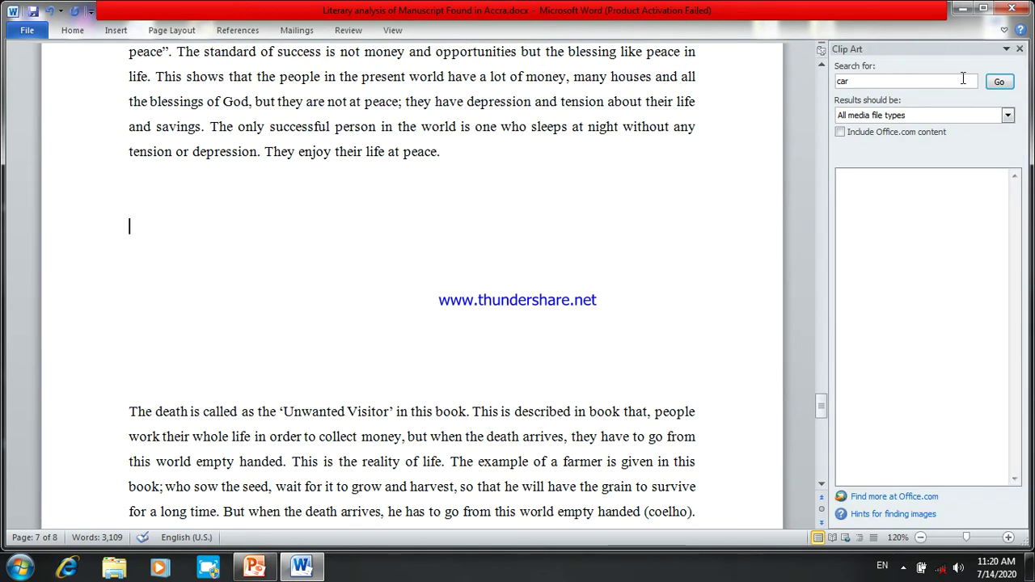
{"action": "left_click", "coordinate": [995, 87]}
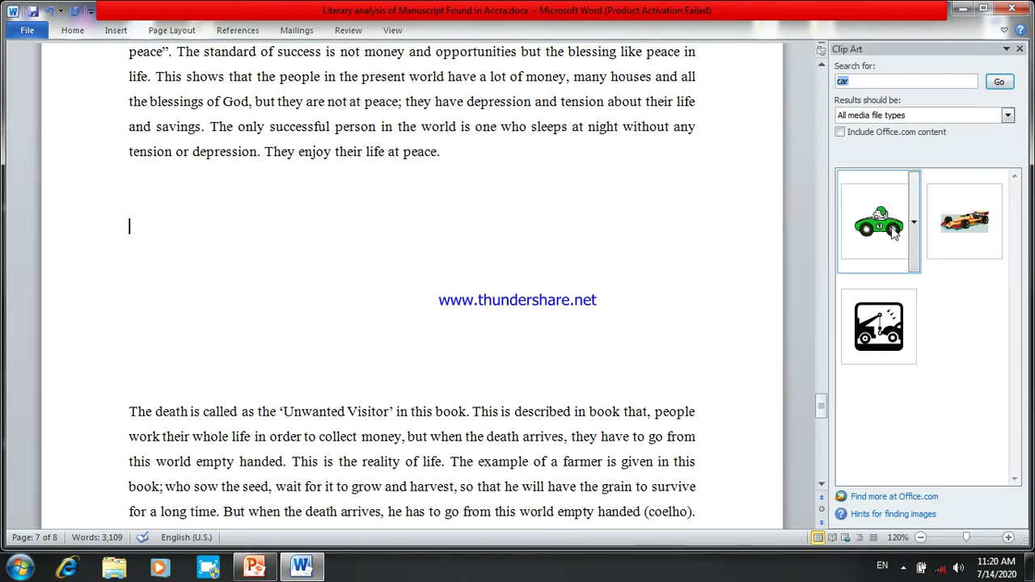
{"action": "left_click", "coordinate": [894, 231]}
{"action": "left_click", "coordinate": [230, 395]}
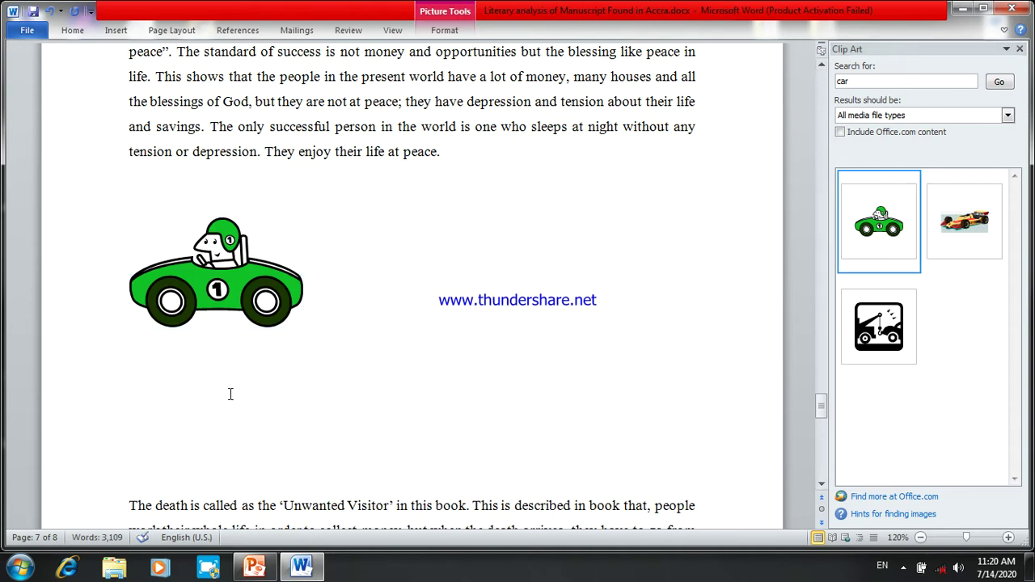
{"action": "left_click", "coordinate": [238, 33]}
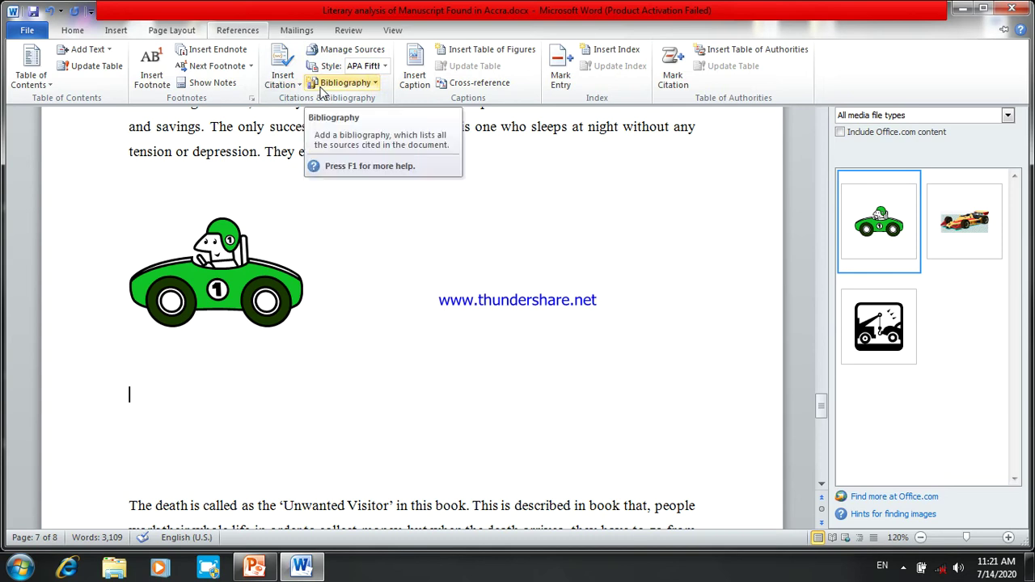
Step: Insert the caption 'Figure 1: car' beneath the race-car picture
{"action": "left_click", "coordinate": [417, 95]}
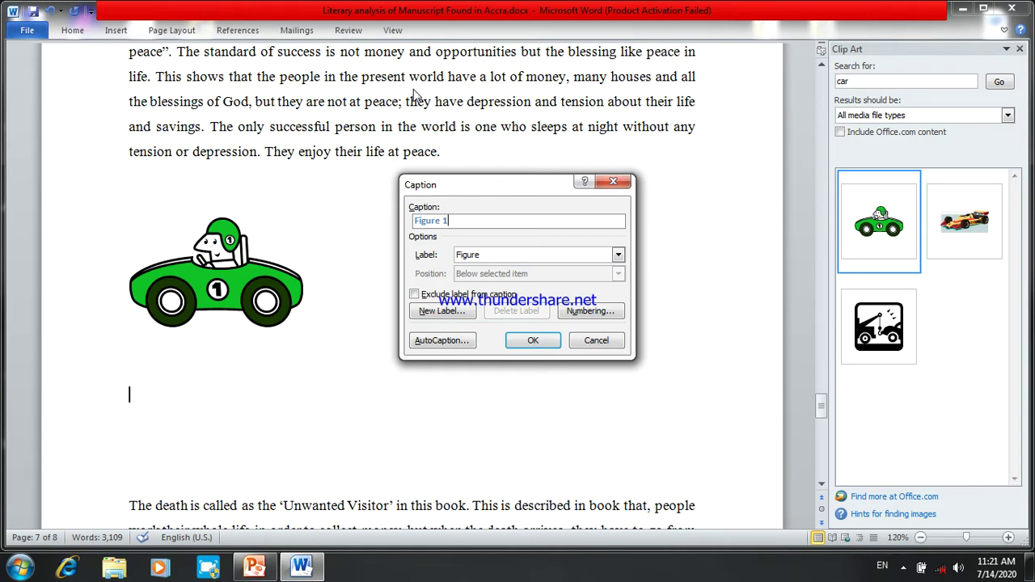
{"action": "type", "text": ": car"}
{"action": "left_click", "coordinate": [534, 340]}
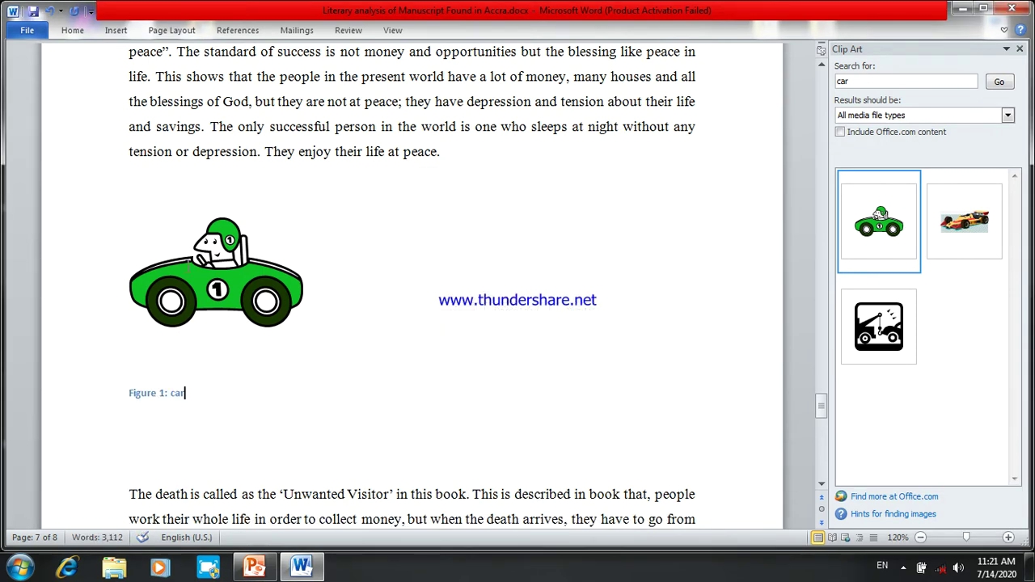
{"action": "left_click", "coordinate": [243, 30]}
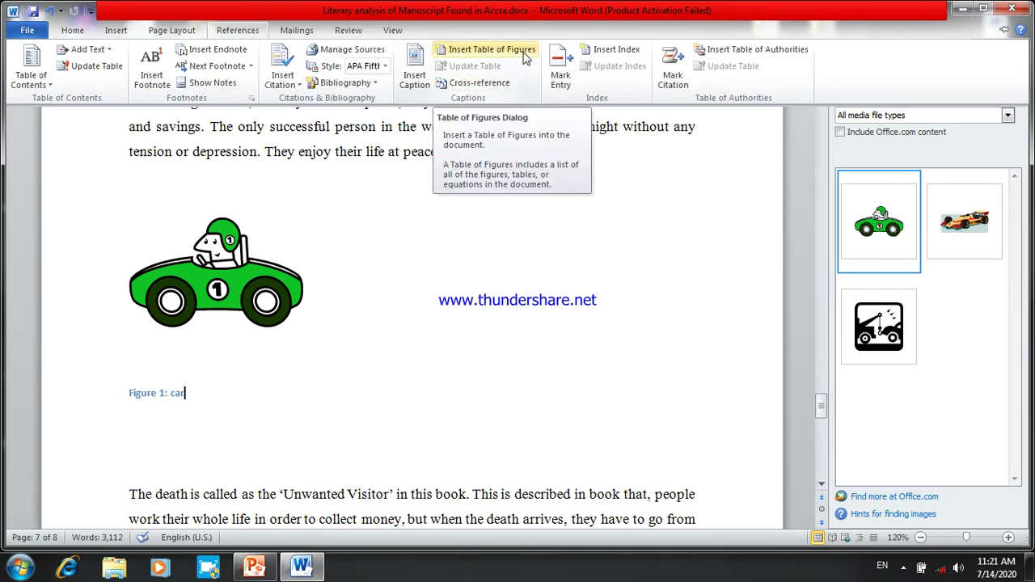
Step: Insert a table of figures with Figure as the caption label and solid-line tab leaders
{"action": "left_click", "coordinate": [523, 53]}
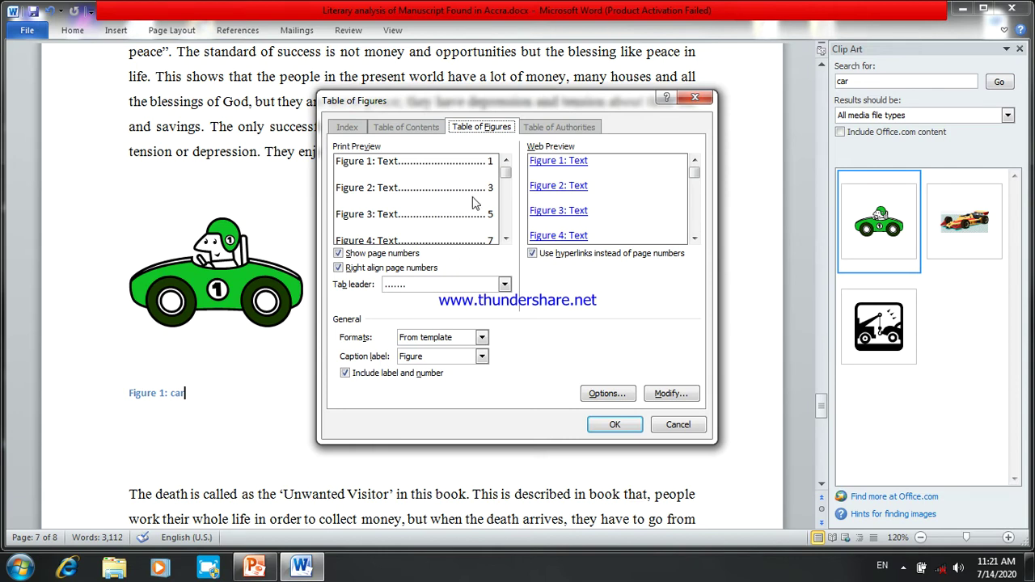
{"action": "left_click", "coordinate": [504, 286]}
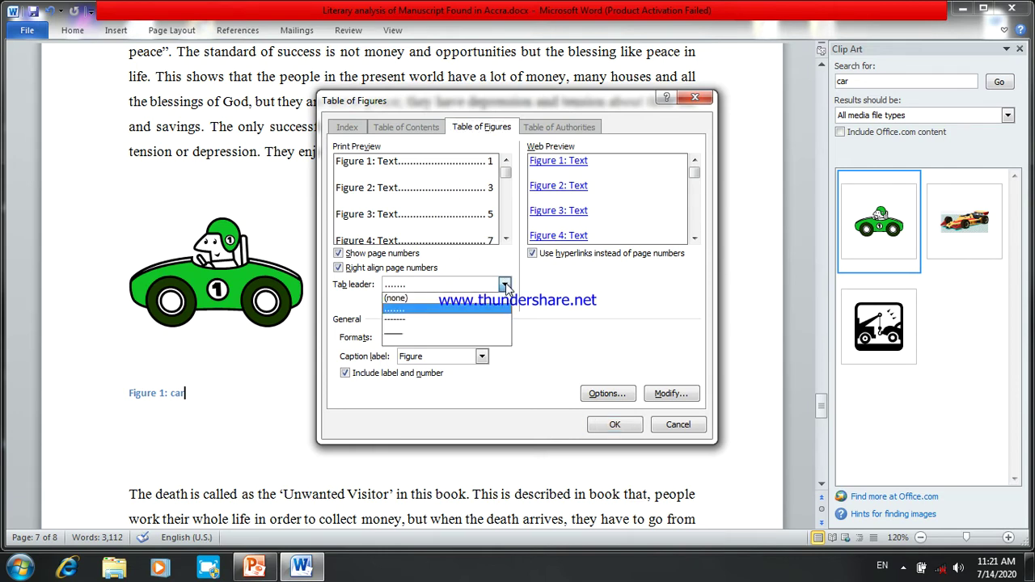
{"action": "left_click", "coordinate": [429, 320]}
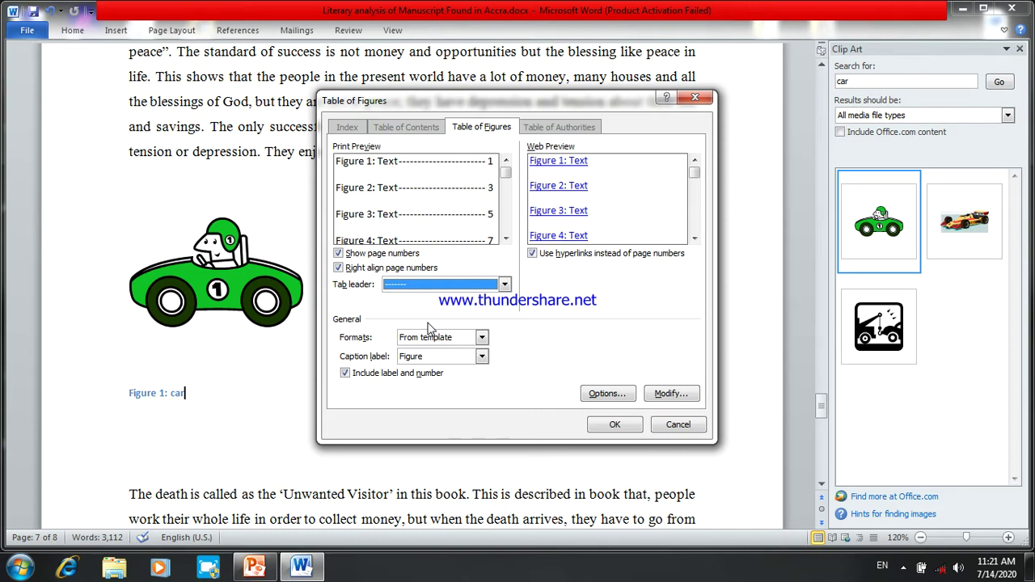
{"action": "left_click", "coordinate": [504, 286]}
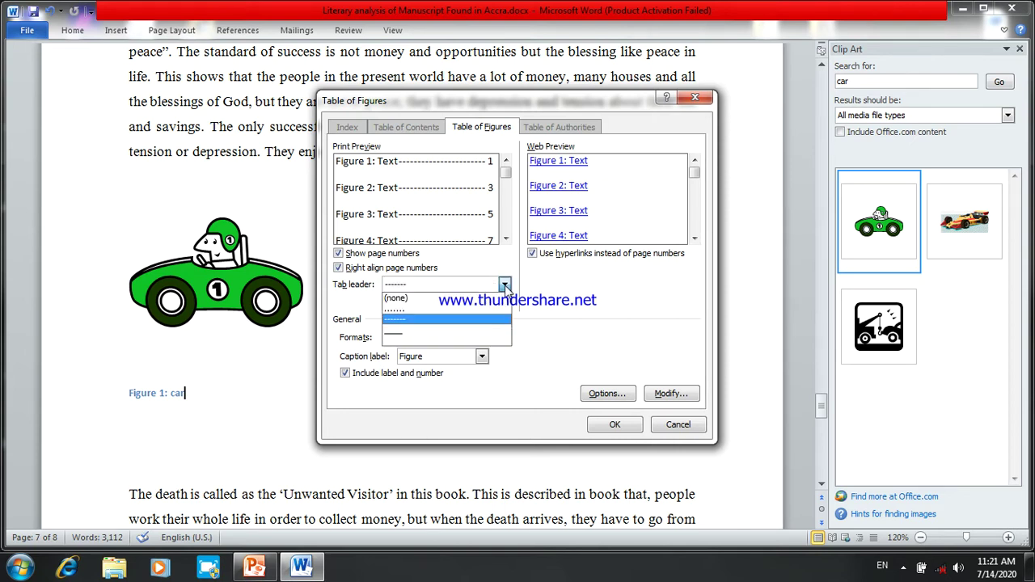
{"action": "left_click", "coordinate": [410, 333]}
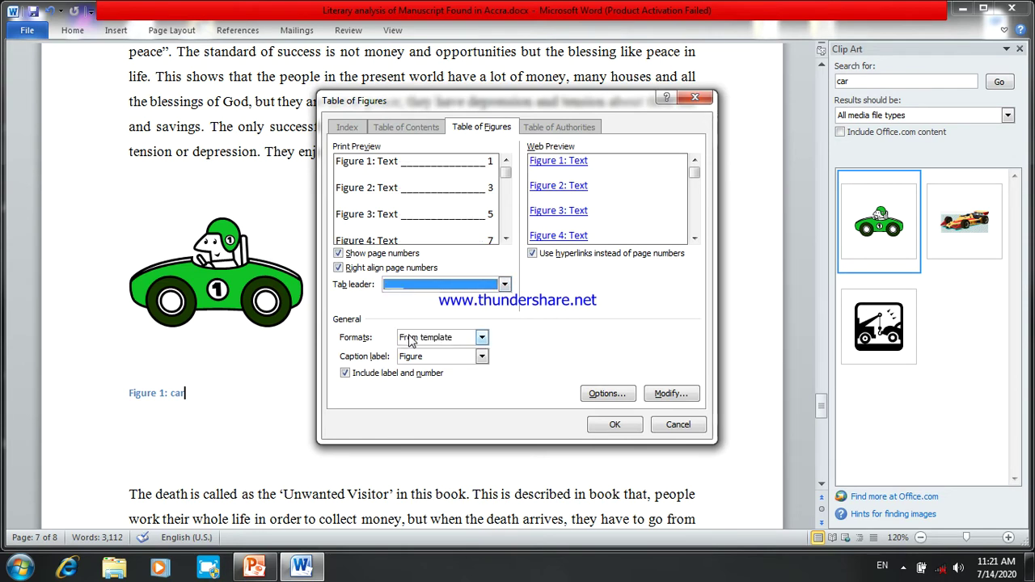
{"action": "left_click", "coordinate": [482, 357]}
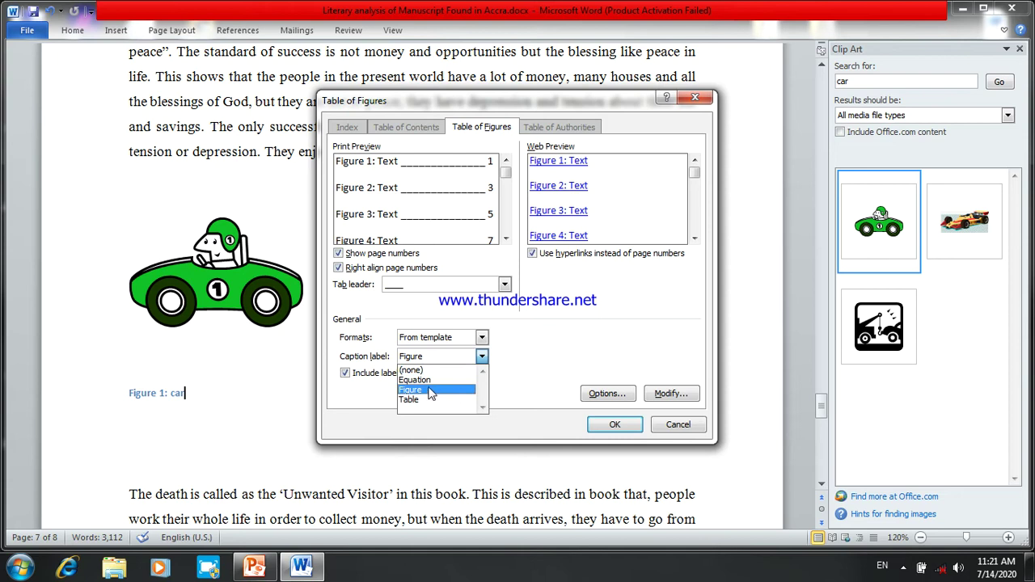
{"action": "left_click", "coordinate": [522, 391]}
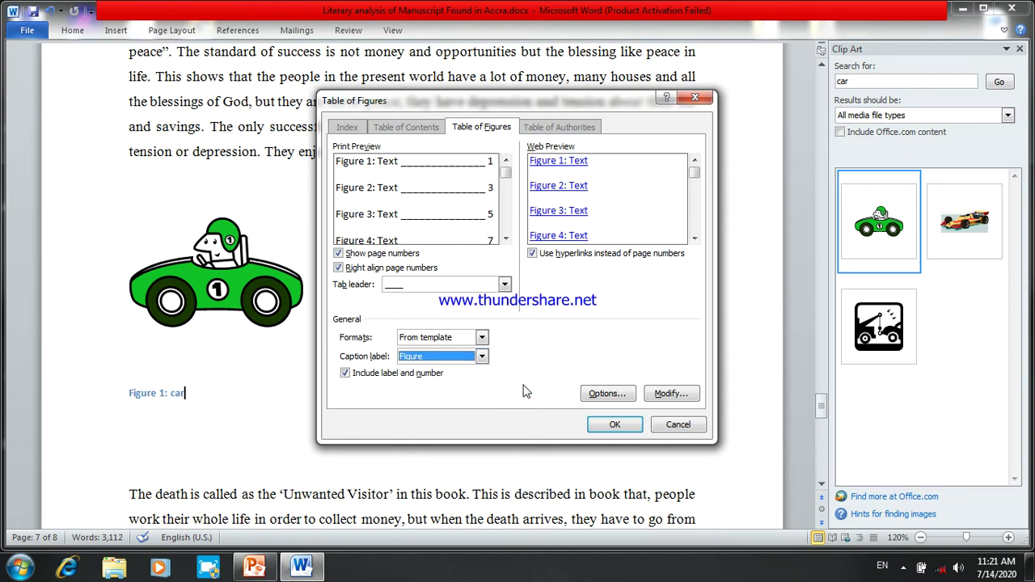
{"action": "left_click", "coordinate": [608, 424]}
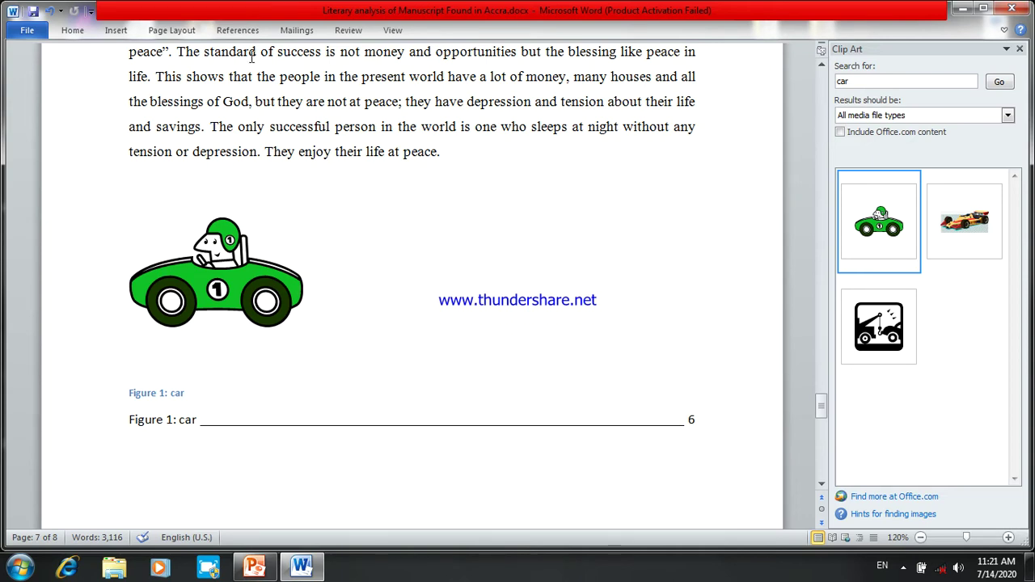
Step: Delete the table of figures line and the 'Figure 1: car' caption
{"action": "left_click", "coordinate": [245, 31]}
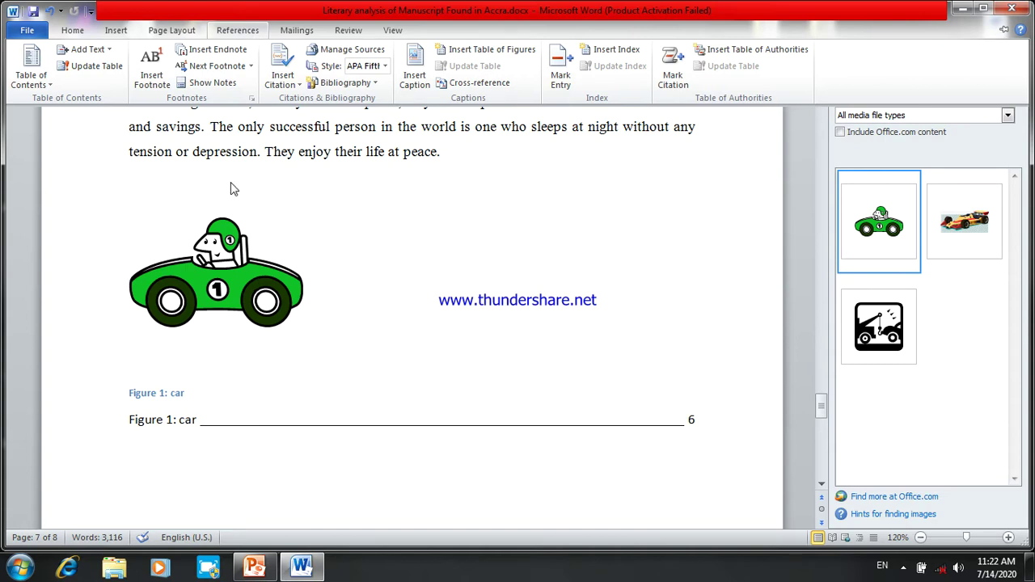
{"action": "left_click", "coordinate": [702, 428]}
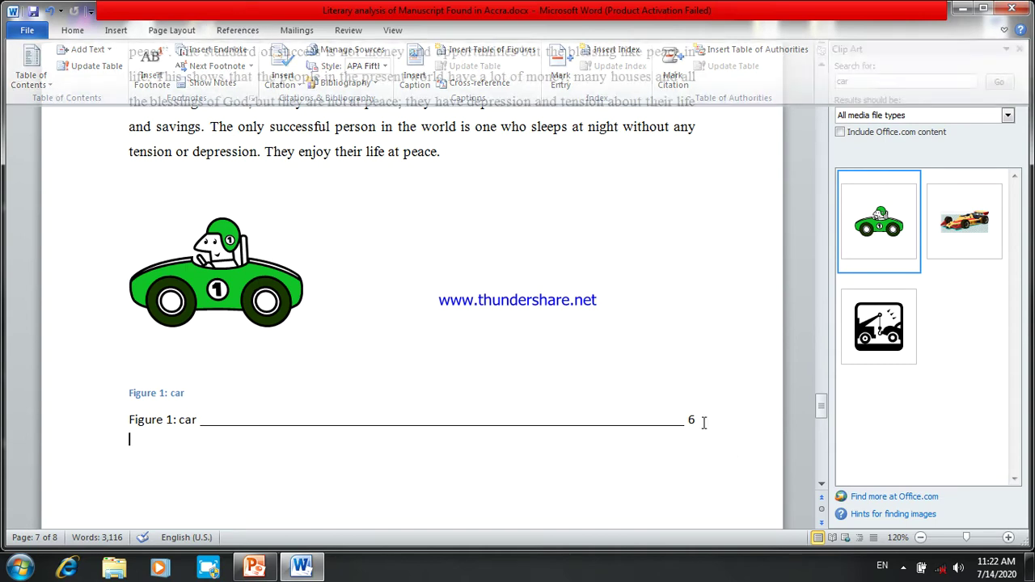
{"action": "left_click", "coordinate": [704, 422]}
{"action": "key", "text": "shift+Home"}
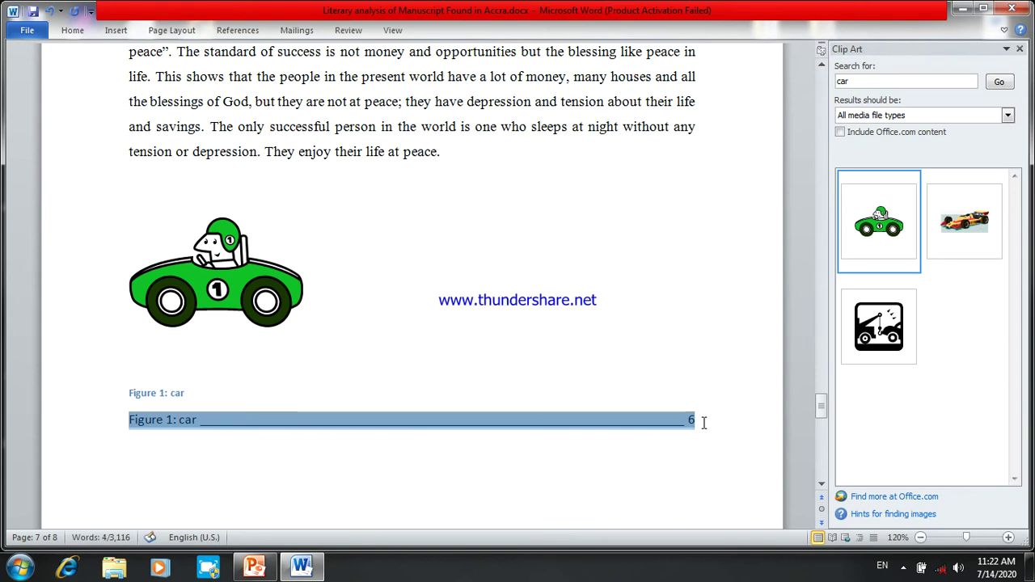
{"action": "key", "text": "Delete"}
{"action": "key", "text": "Delete"}
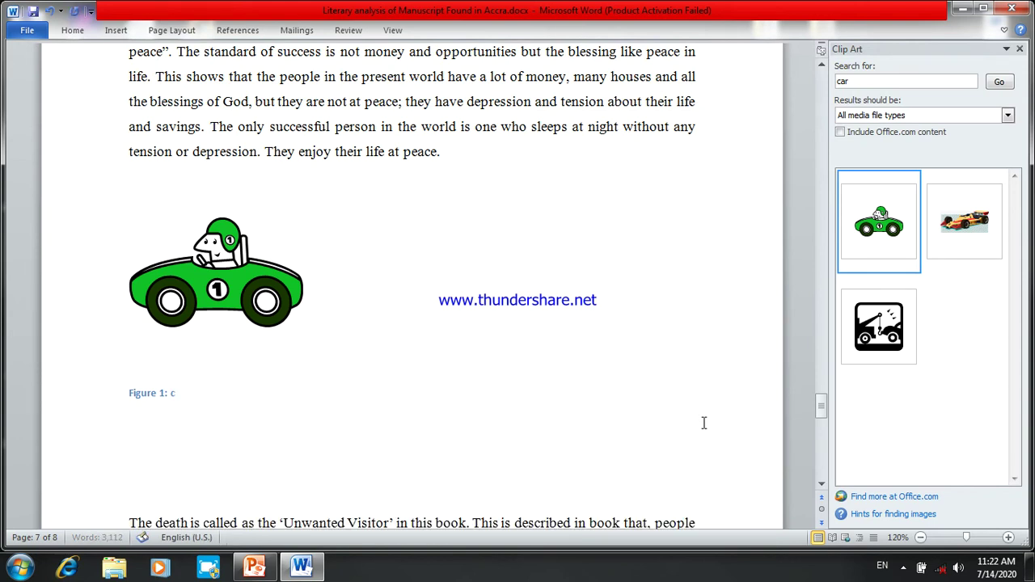
{"action": "key", "text": "BackSpace"}
{"action": "key", "text": "BackSpace"}
{"action": "key", "text": "BackSpace"}
{"action": "key", "text": "BackSpace"}
{"action": "key", "text": "BackSpace"}
{"action": "key", "text": "BackSpace"}
{"action": "key", "text": "BackSpace"}
{"action": "key", "text": "BackSpace"}
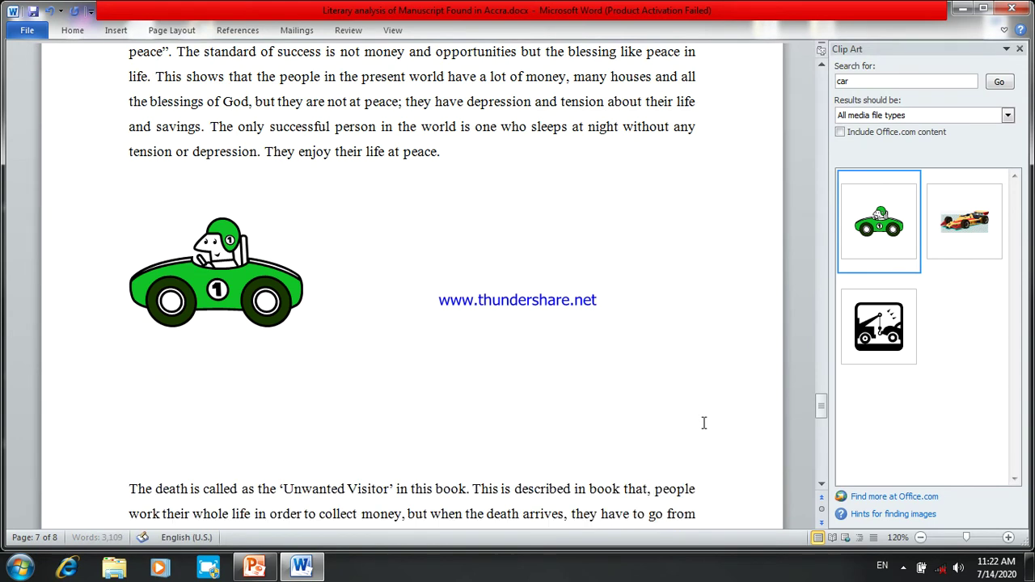
Step: Delete the car picture and the blank lines after the 'peace.' paragraph
{"action": "left_click", "coordinate": [216, 254]}
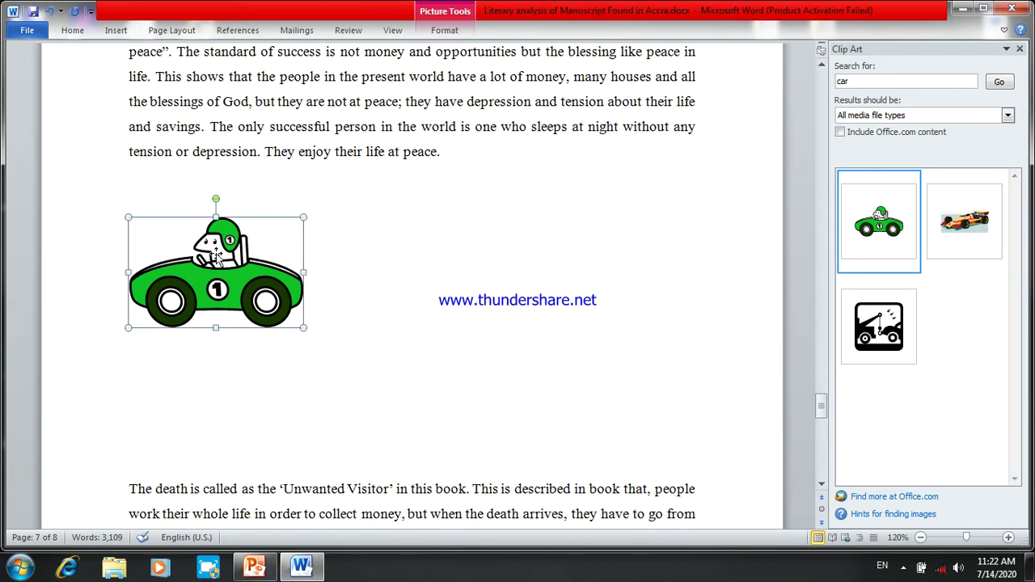
{"action": "key", "text": "Delete"}
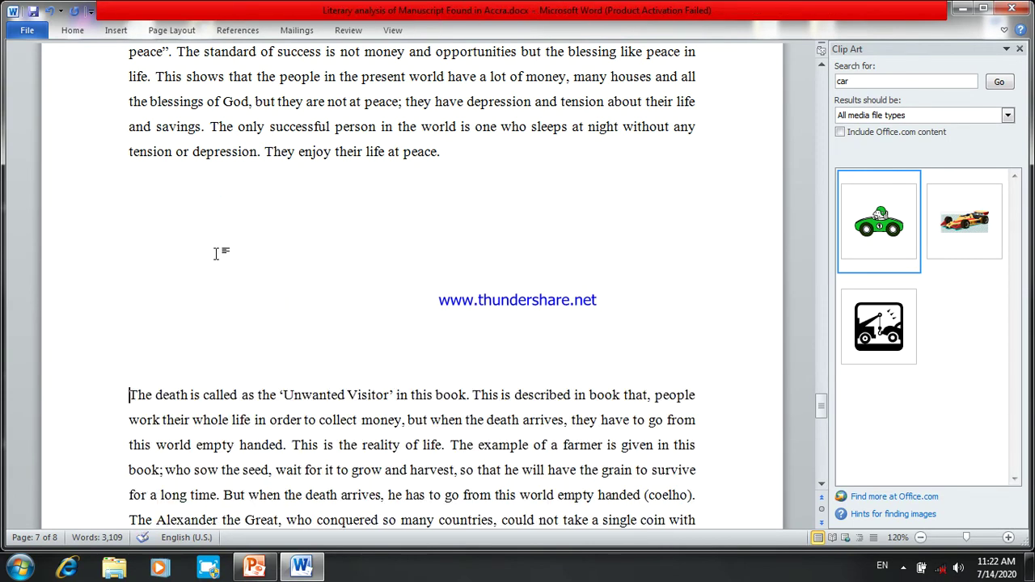
{"action": "key", "text": "BackSpace"}
{"action": "key", "text": "BackSpace"}
{"action": "key", "text": "BackSpace"}
{"action": "key", "text": "BackSpace"}
{"action": "key", "text": "BackSpace"}
{"action": "key", "text": "BackSpace"}
{"action": "key", "text": "BackSpace"}
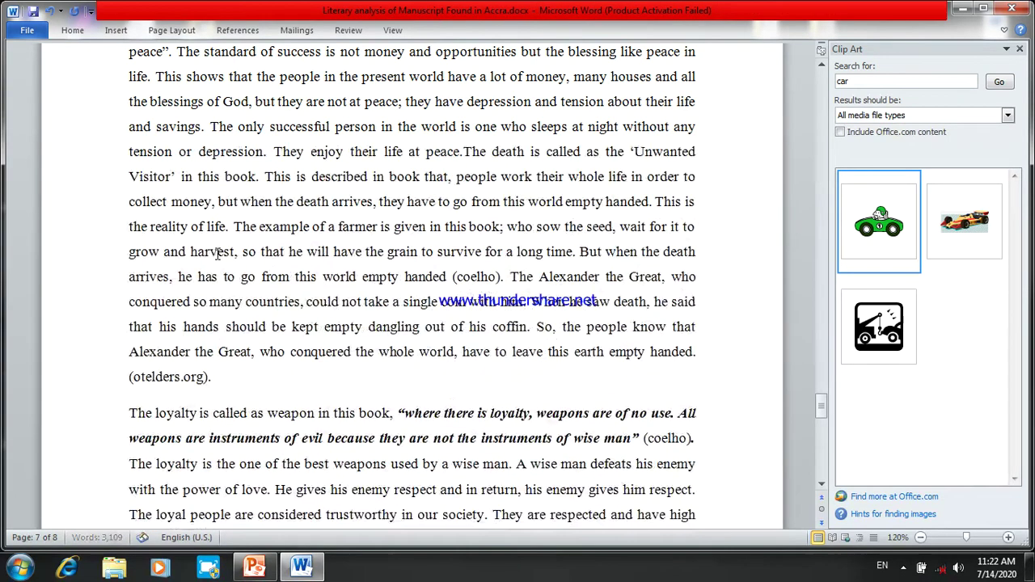
{"action": "key", "text": "Return"}
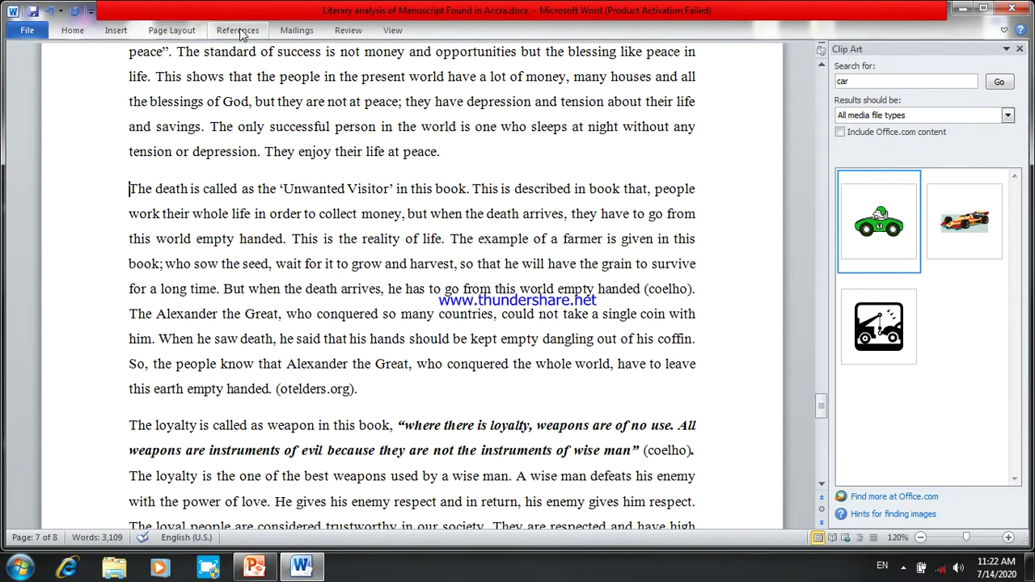
Step: Switch to the Review commands and collapse the ribbon with Ctrl+F1
{"action": "left_click", "coordinate": [240, 31]}
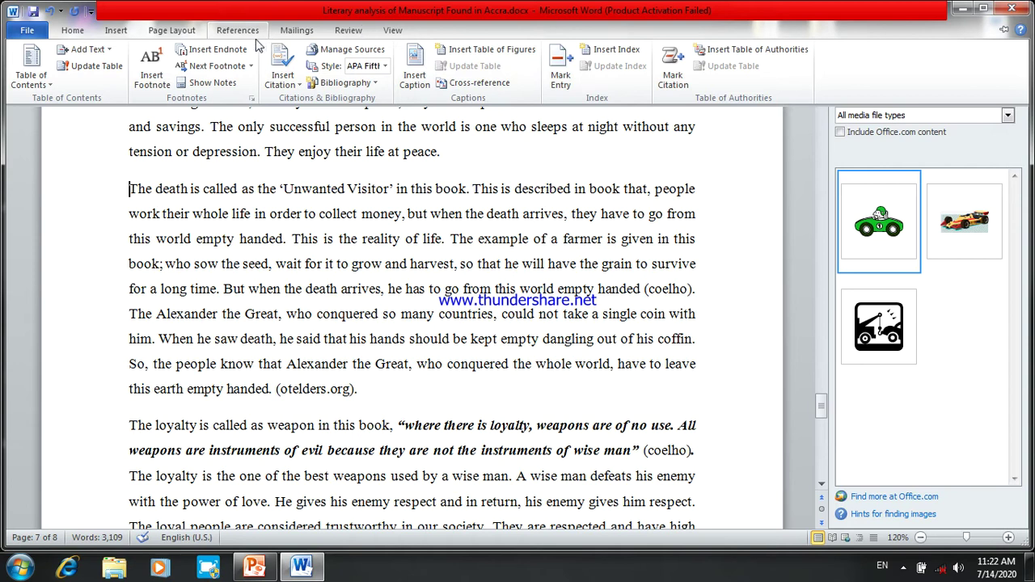
{"action": "left_click", "coordinate": [349, 31]}
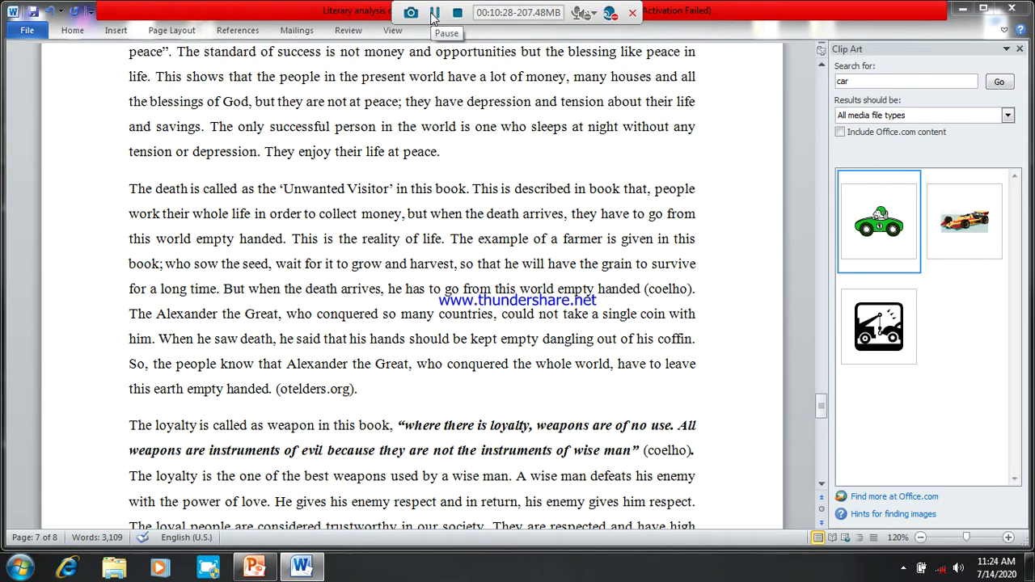
{"action": "left_click", "coordinate": [350, 34]}
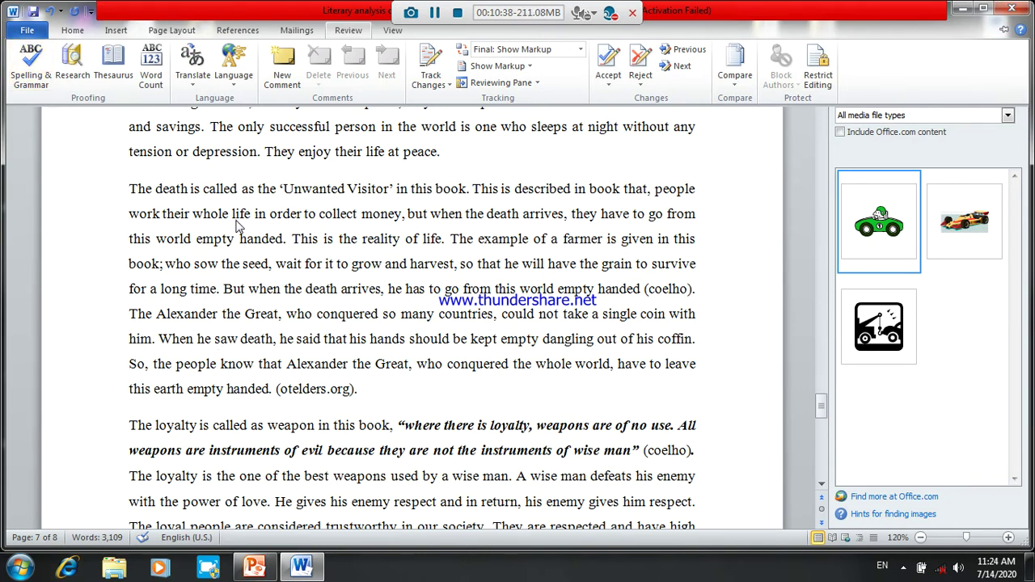
{"action": "key", "text": "ctrl+F1"}
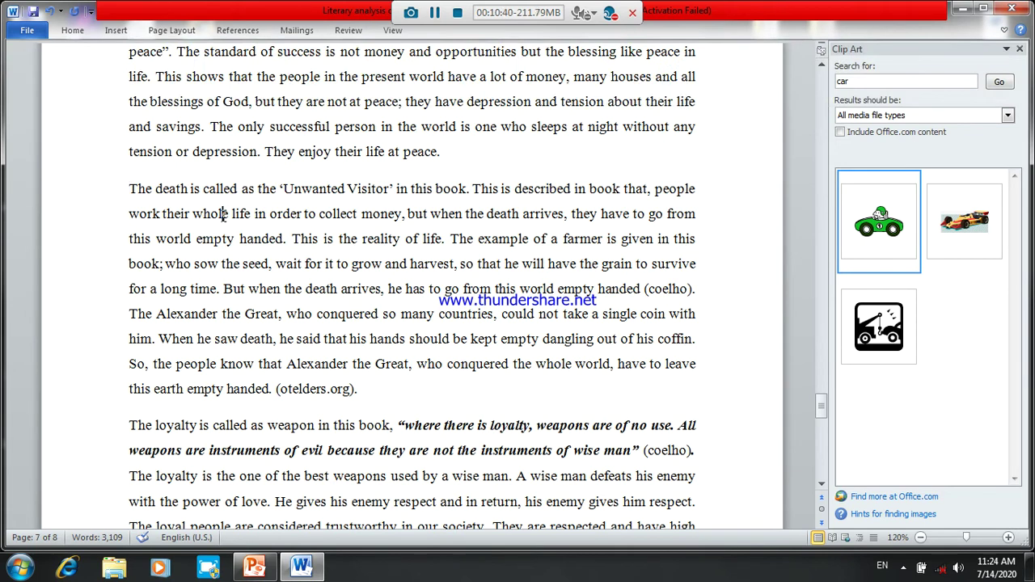
Step: Misspell 'whole' as 'whoe' and 'empty' as 'emty' in the Unwanted Visitor paragraph
{"action": "left_click", "coordinate": [223, 214]}
{"action": "key", "text": "Delete"}
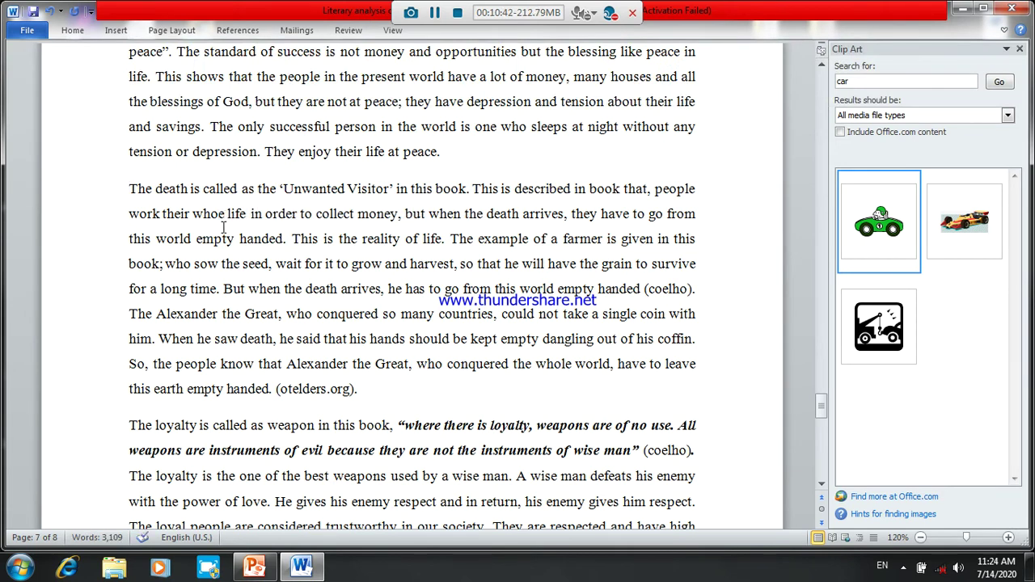
{"action": "left_click", "coordinate": [220, 241]}
{"action": "key", "text": "BackSpace"}
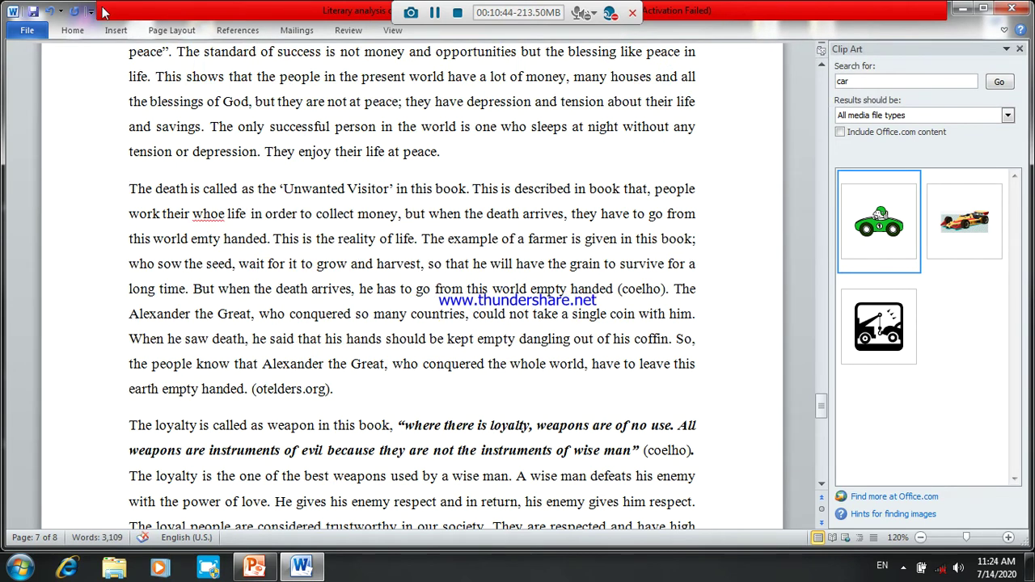
{"action": "left_click", "coordinate": [341, 31]}
Step: Run Spelling & Grammar, using Change All to restore 'whole' and 'empty'
{"action": "left_click", "coordinate": [29, 79]}
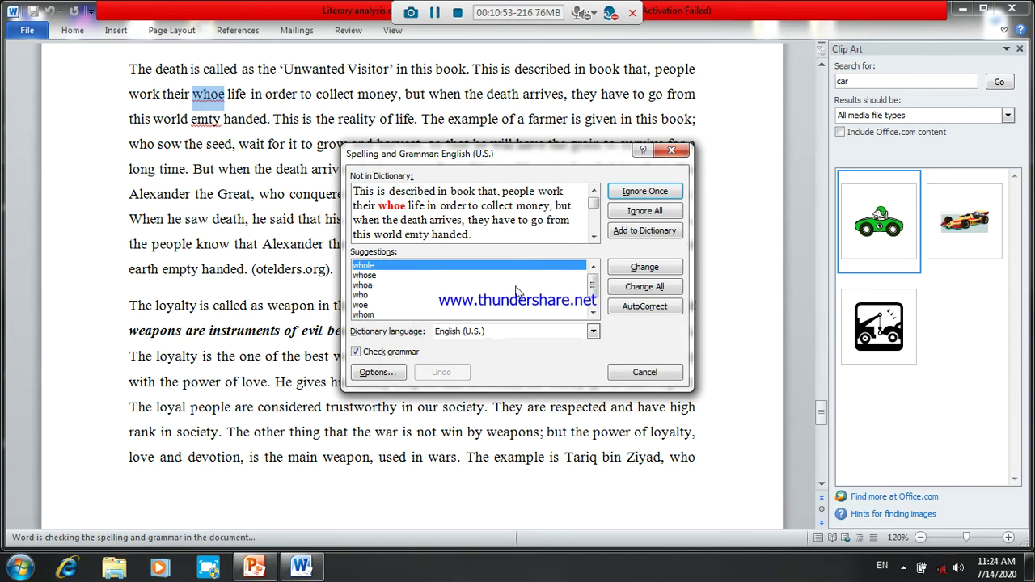
{"action": "left_click", "coordinate": [635, 289]}
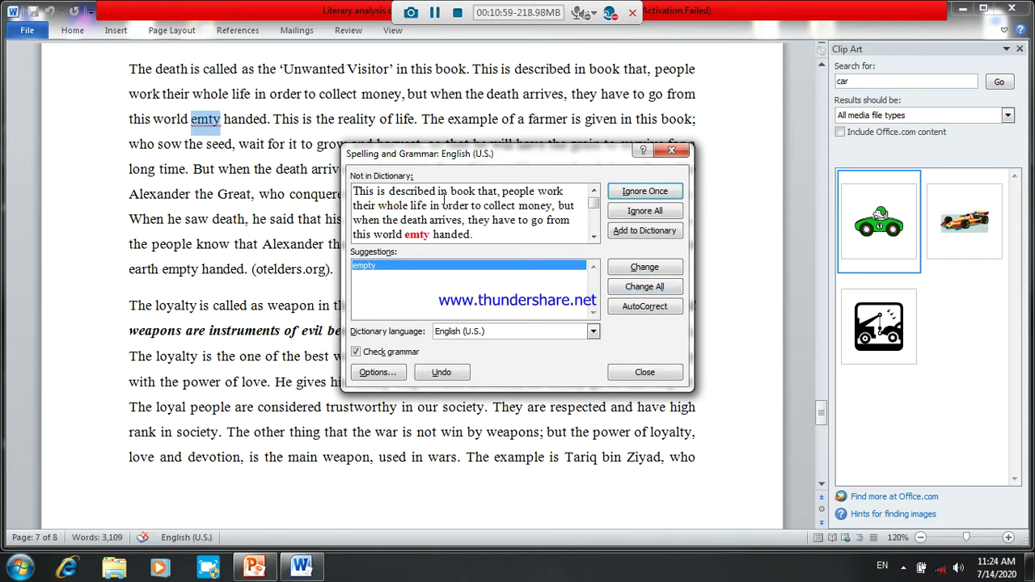
{"action": "left_click", "coordinate": [637, 288]}
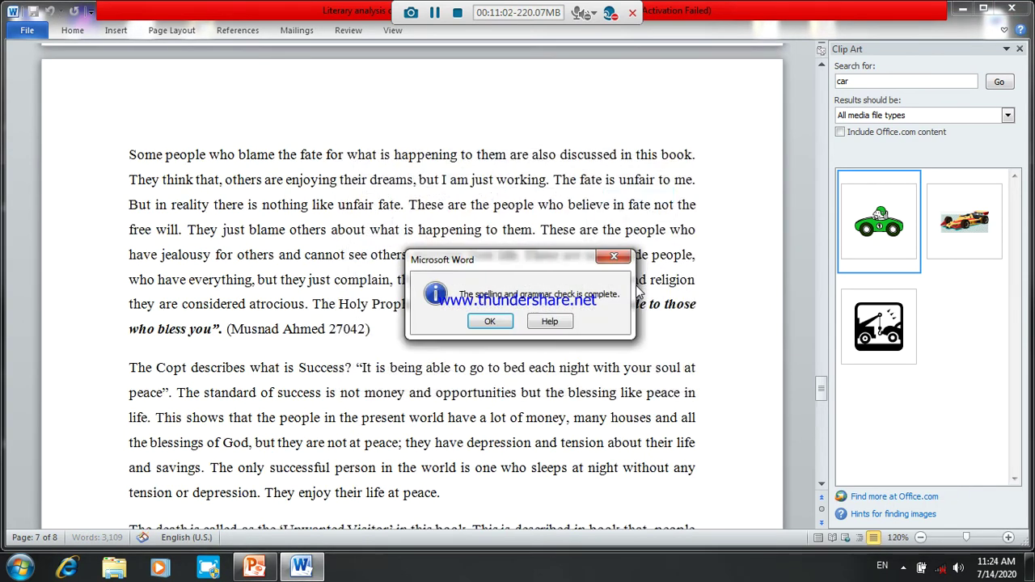
{"action": "left_click", "coordinate": [491, 320]}
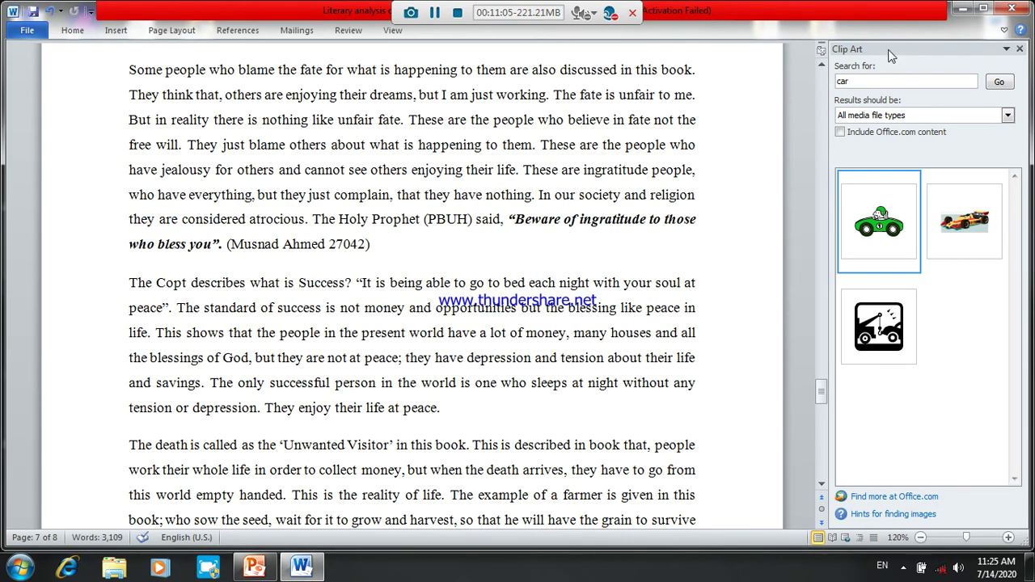
Step: Close Clip Art, search the Research pane for 'empty', then clear the Search for box
{"action": "left_click", "coordinate": [1020, 49]}
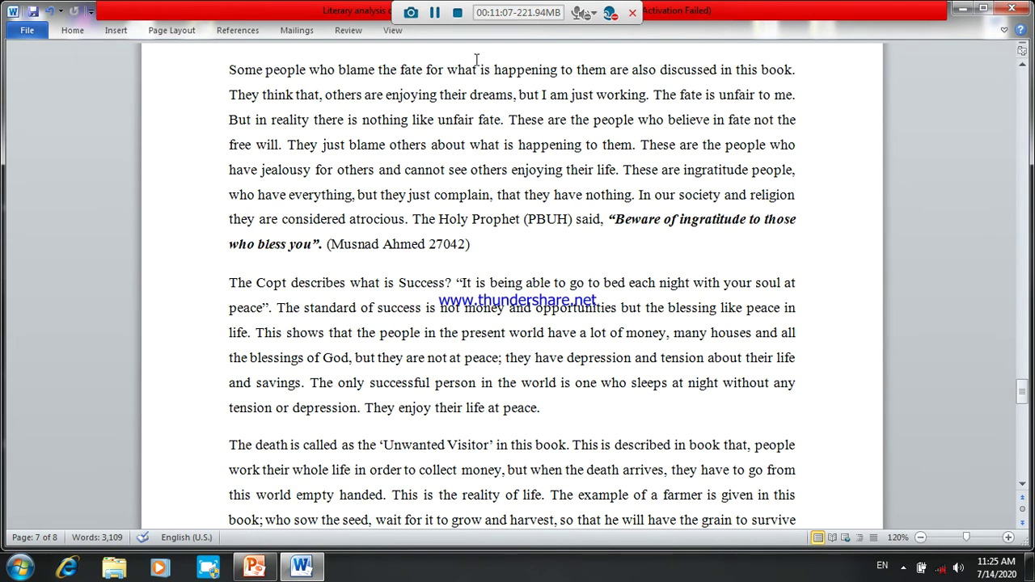
{"action": "left_click", "coordinate": [338, 36]}
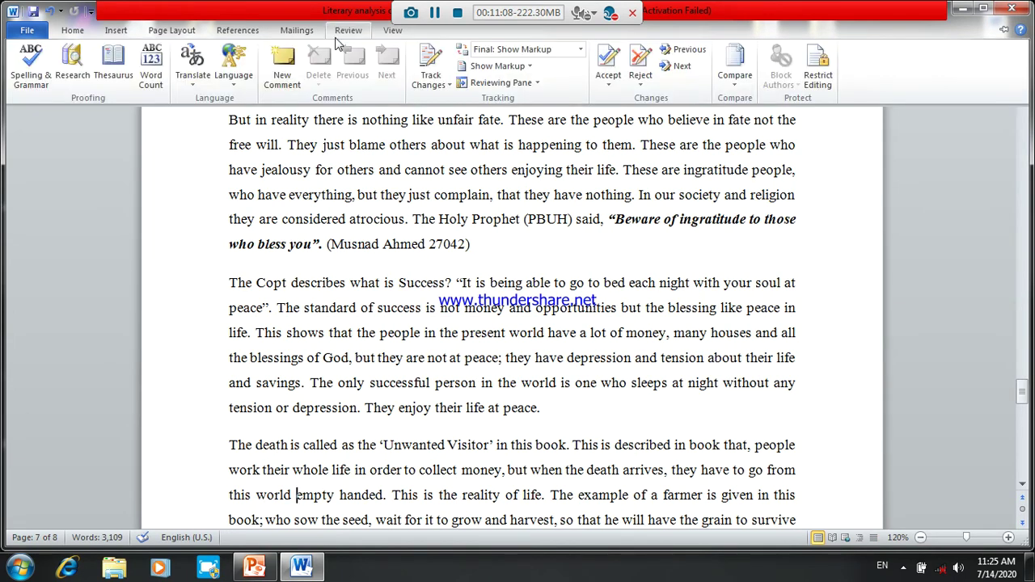
{"action": "left_click", "coordinate": [80, 71]}
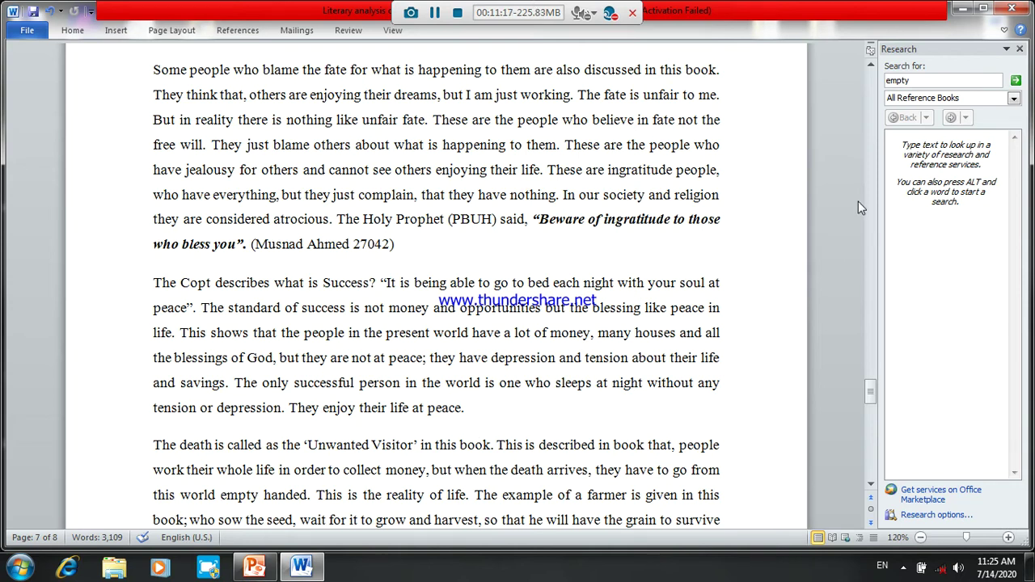
{"action": "left_click", "coordinate": [1017, 81]}
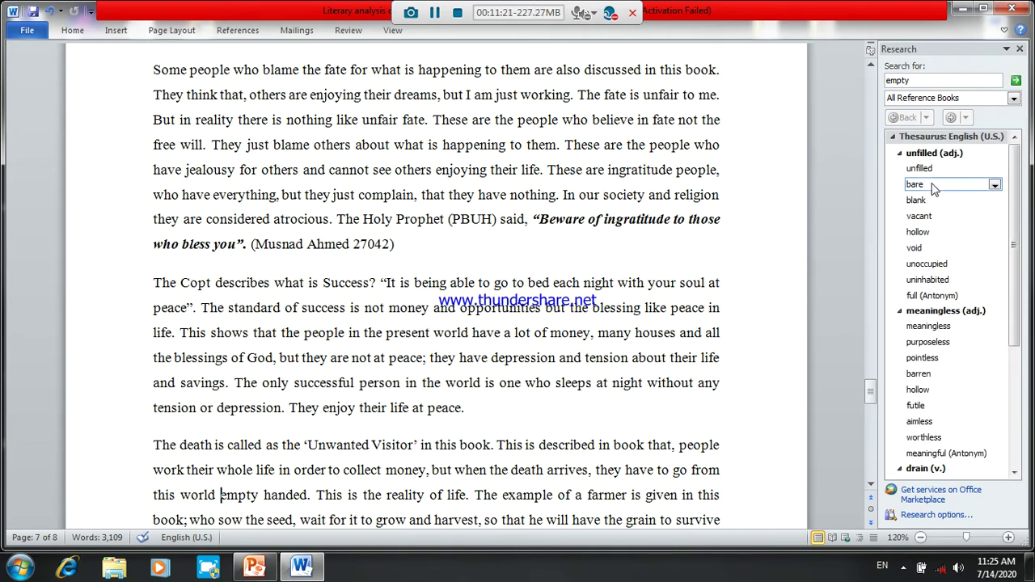
{"action": "mouse_move", "coordinate": [1017, 192]}
{"action": "left_mouse_down"}
{"action": "mouse_move", "coordinate": [1032, 306]}
{"action": "mouse_move", "coordinate": [1021, 162]}
{"action": "left_mouse_up"}
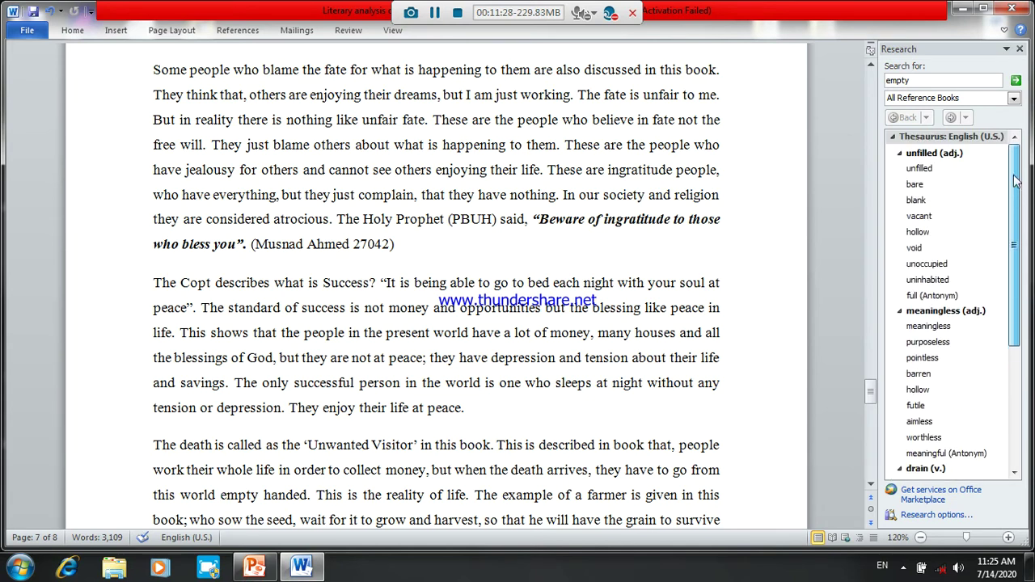
{"action": "left_click", "coordinate": [924, 79]}
{"action": "key", "text": "BackSpace"}
{"action": "key", "text": "BackSpace"}
{"action": "key", "text": "BackSpace"}
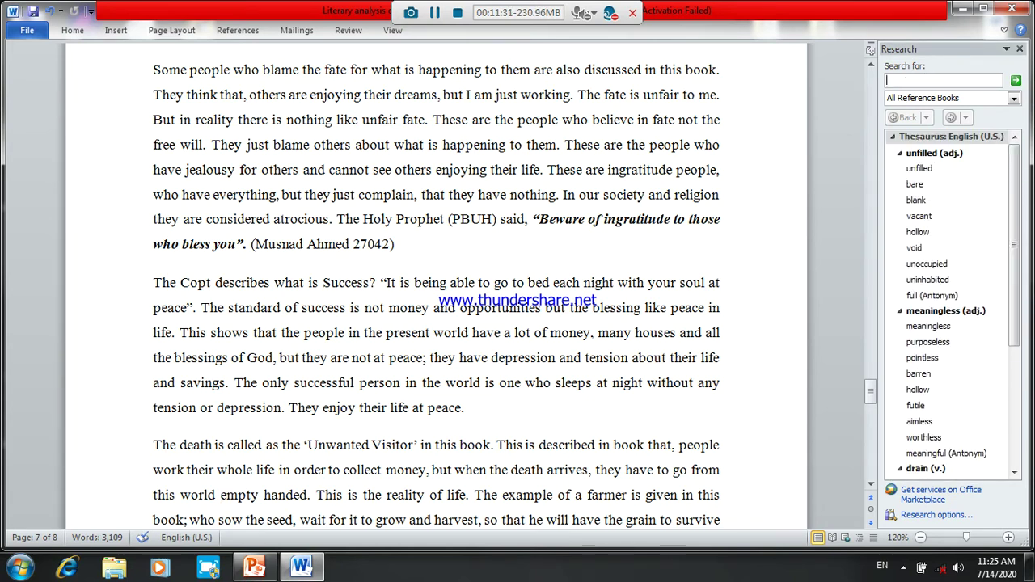
Step: Look up 'empty' in the thesaurus and browse synonyms like purposeless, pointless and futile
{"action": "left_click", "coordinate": [349, 33]}
{"action": "left_click", "coordinate": [109, 75]}
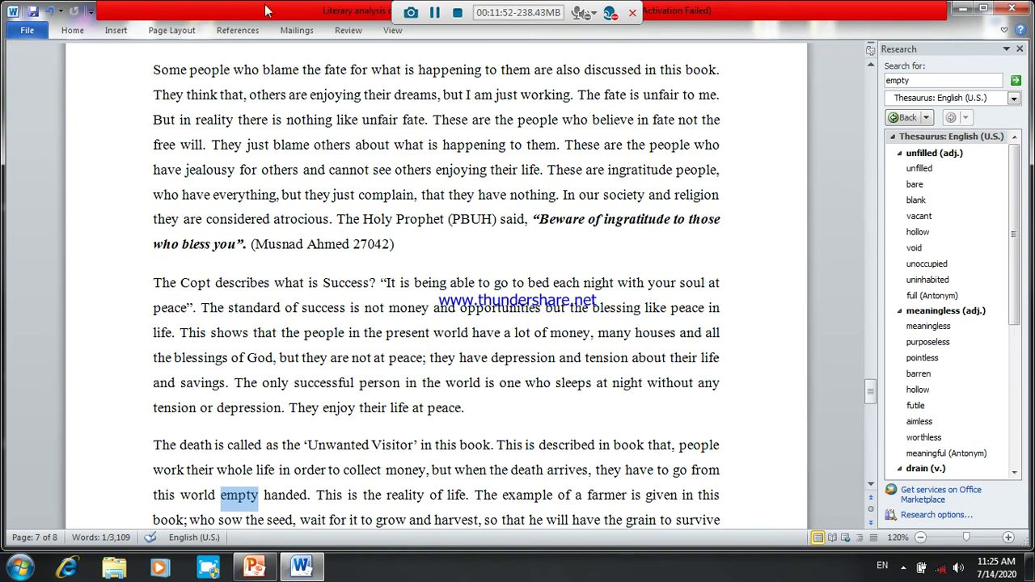
{"action": "left_click", "coordinate": [346, 30]}
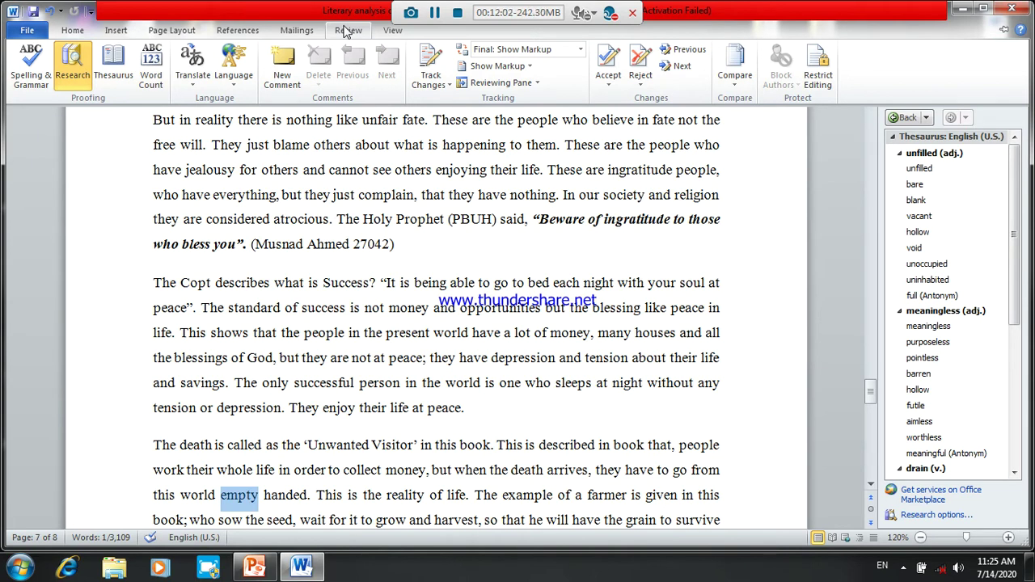
{"action": "key", "text": "ctrl+F1"}
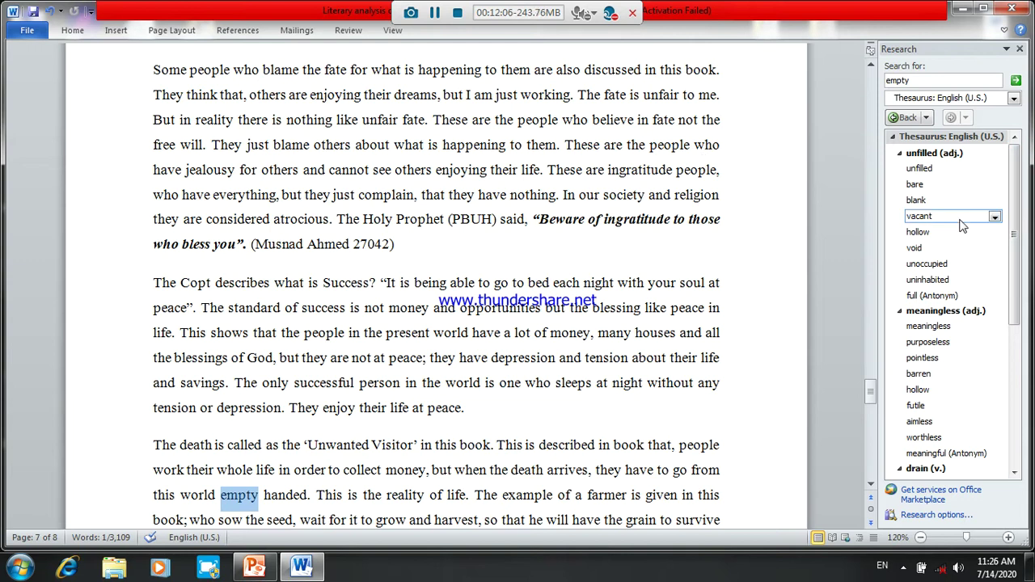
{"action": "left_click_drag", "start_coordinate": [1026, 243], "coordinate": [1026, 341]}
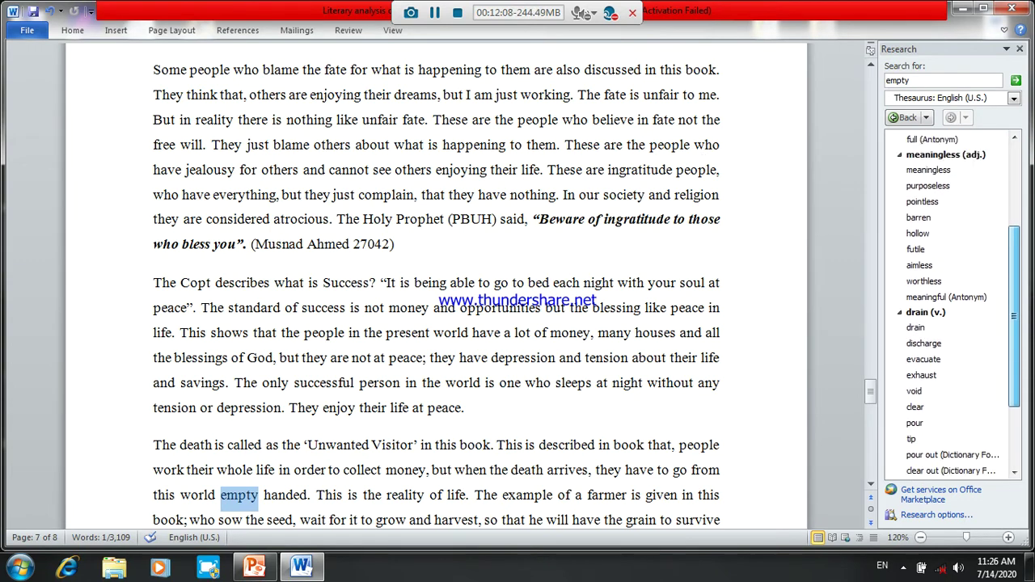
{"action": "scroll", "coordinate": [946, 305], "scroll_direction": "down", "scroll_amount": 2}
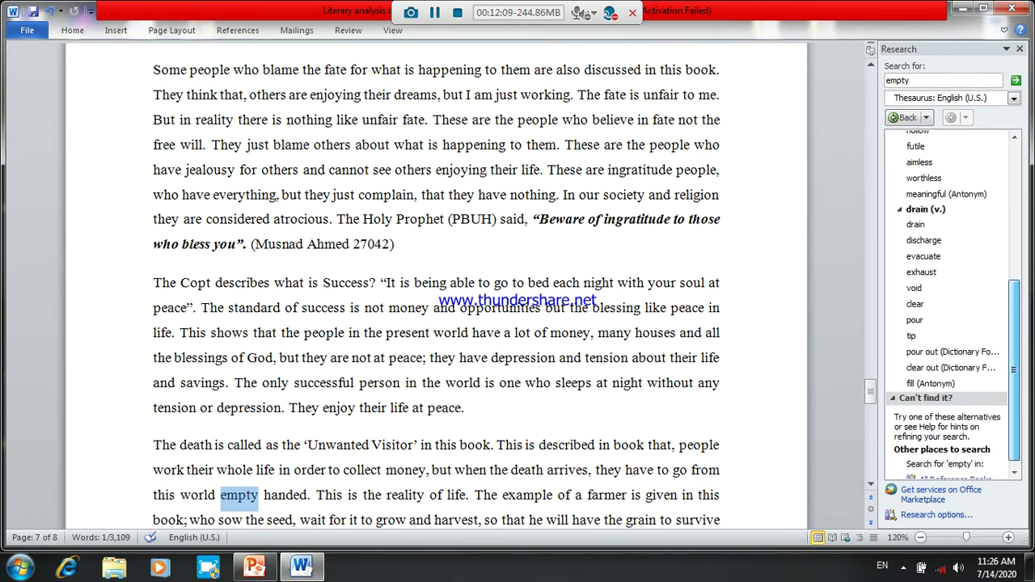
{"action": "scroll", "coordinate": [946, 305], "scroll_direction": "down", "scroll_amount": 1}
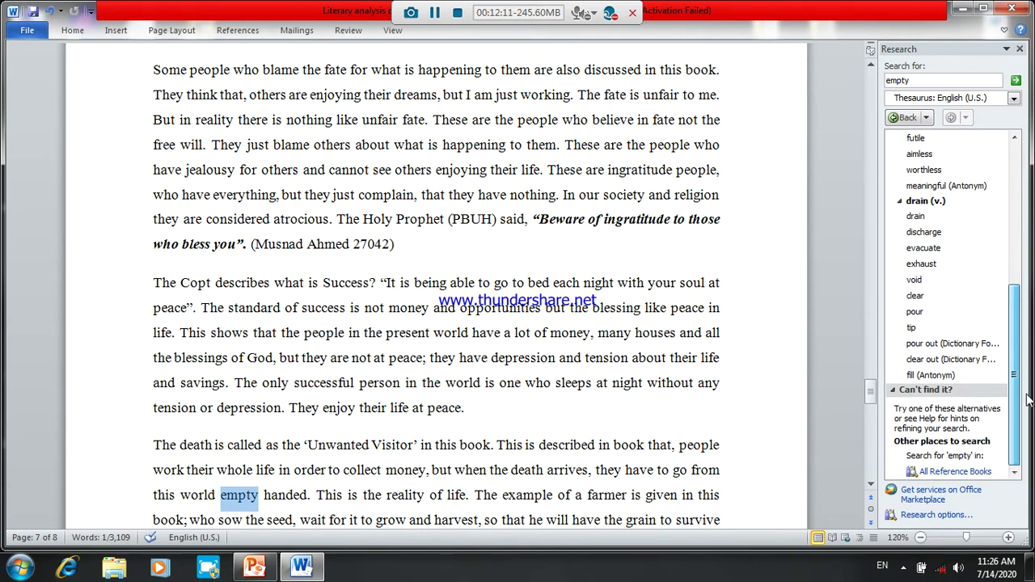
{"action": "scroll", "coordinate": [993, 249], "scroll_direction": "up", "scroll_amount": 7}
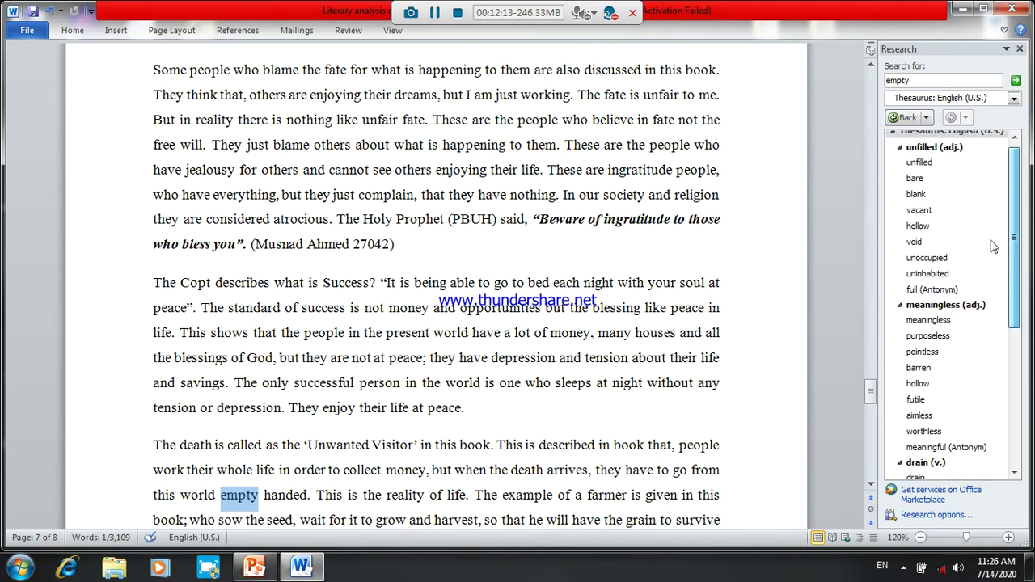
{"action": "scroll", "coordinate": [994, 246], "scroll_direction": "up", "scroll_amount": 1}
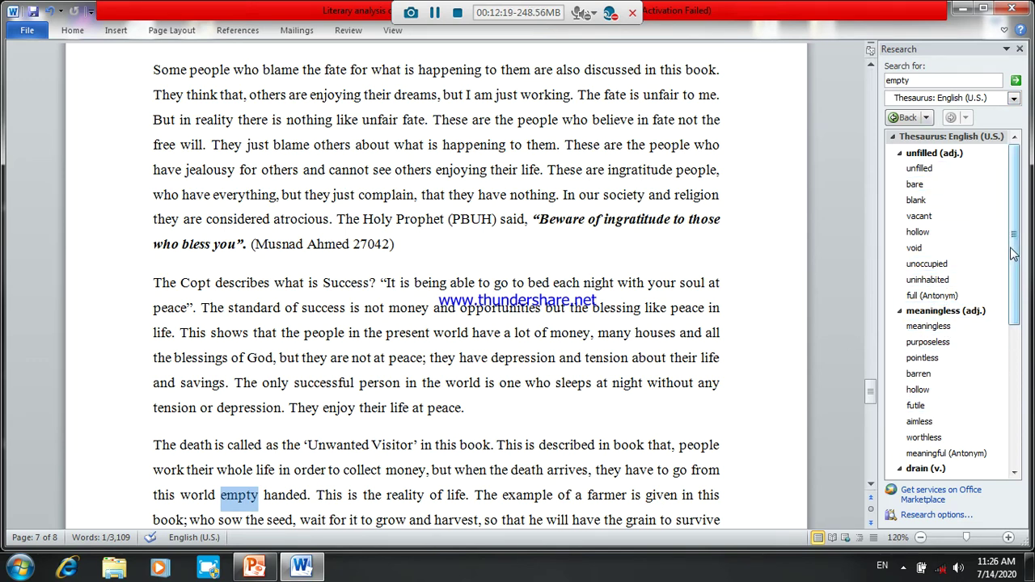
{"action": "left_click_drag", "start_coordinate": [1015, 255], "coordinate": [1015, 269]}
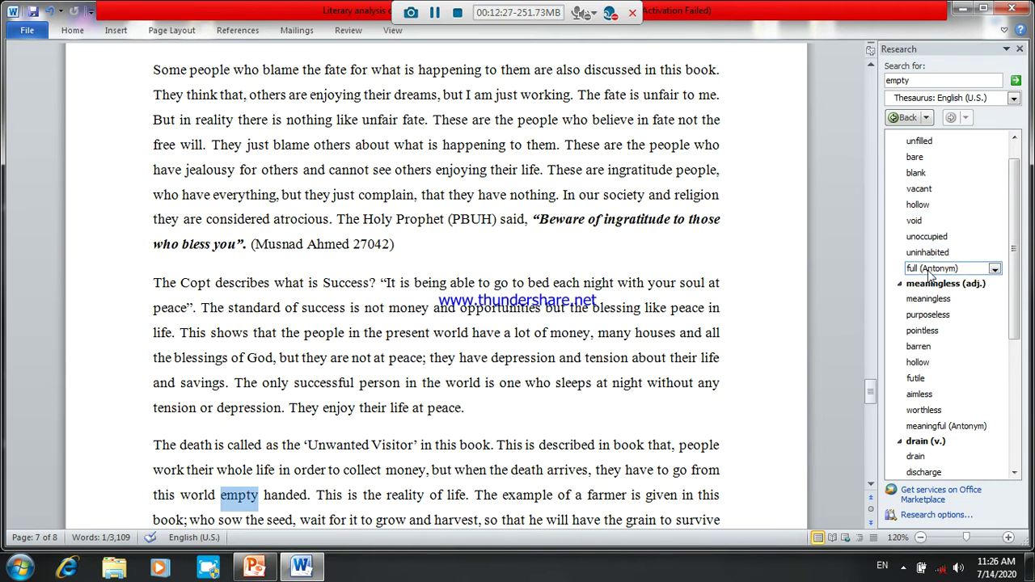
Step: Put the insertion point at 'of' and look it up in the thesaurus, finding no results
{"action": "left_click", "coordinate": [348, 31]}
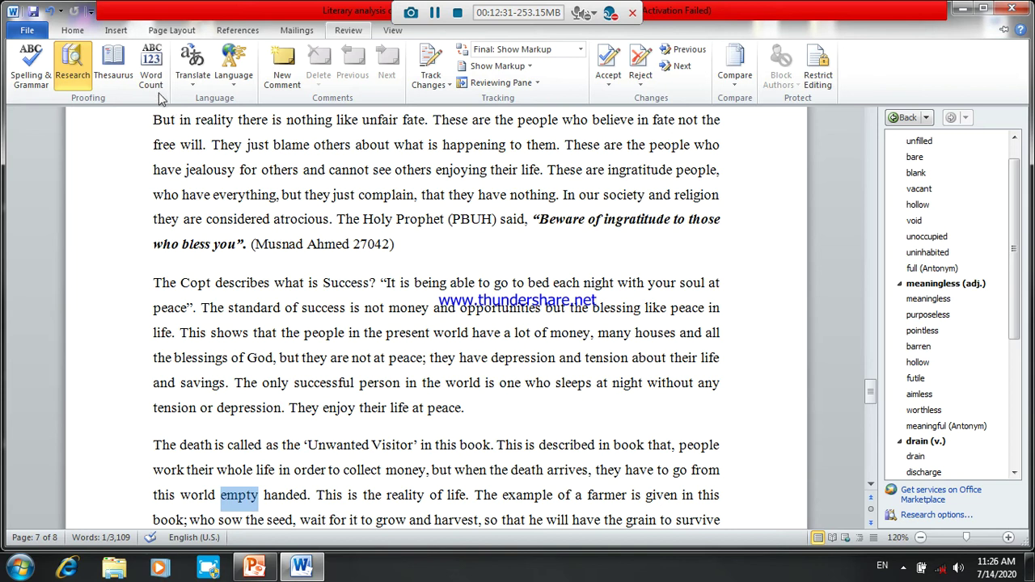
{"action": "left_click", "coordinate": [112, 228]}
{"action": "left_click", "coordinate": [112, 229]}
{"action": "left_click", "coordinate": [92, 309]}
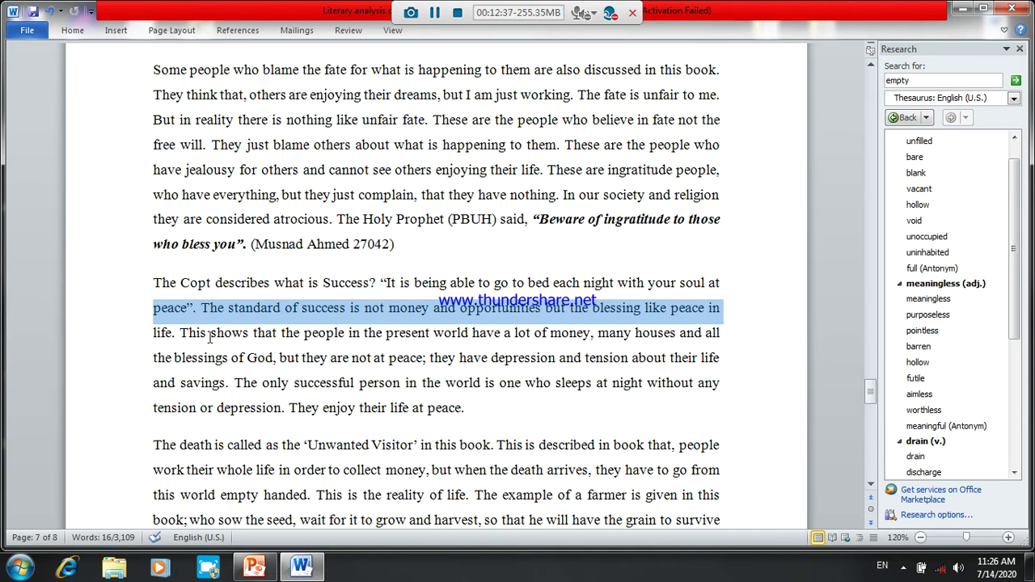
{"action": "left_click", "coordinate": [232, 358]}
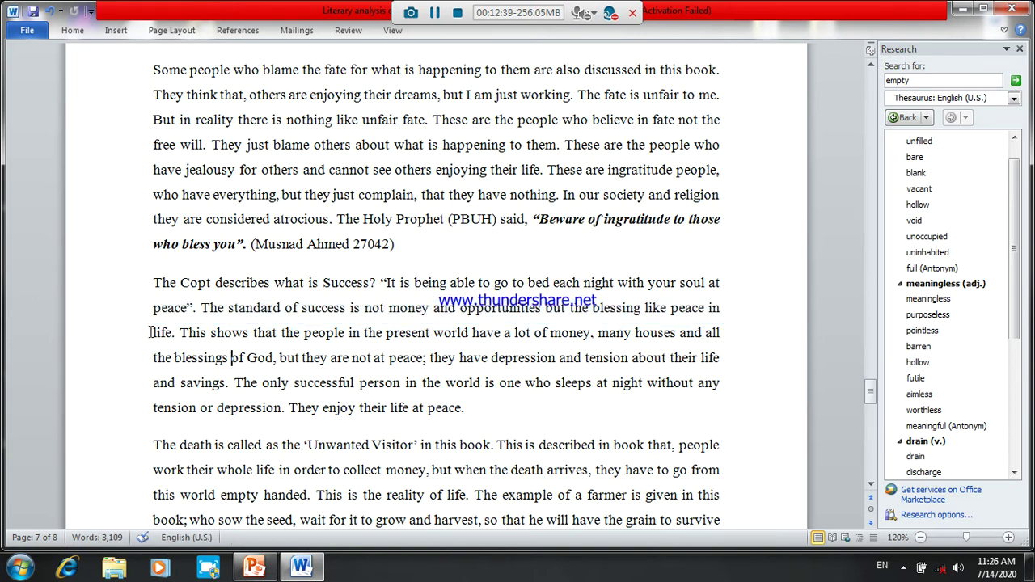
{"action": "left_click", "coordinate": [339, 27]}
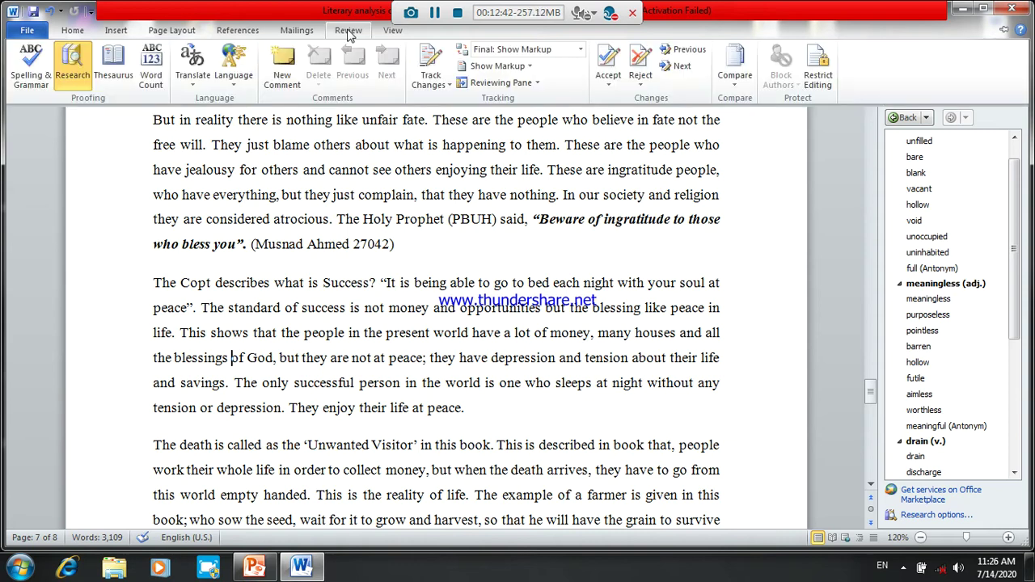
{"action": "left_click", "coordinate": [127, 52]}
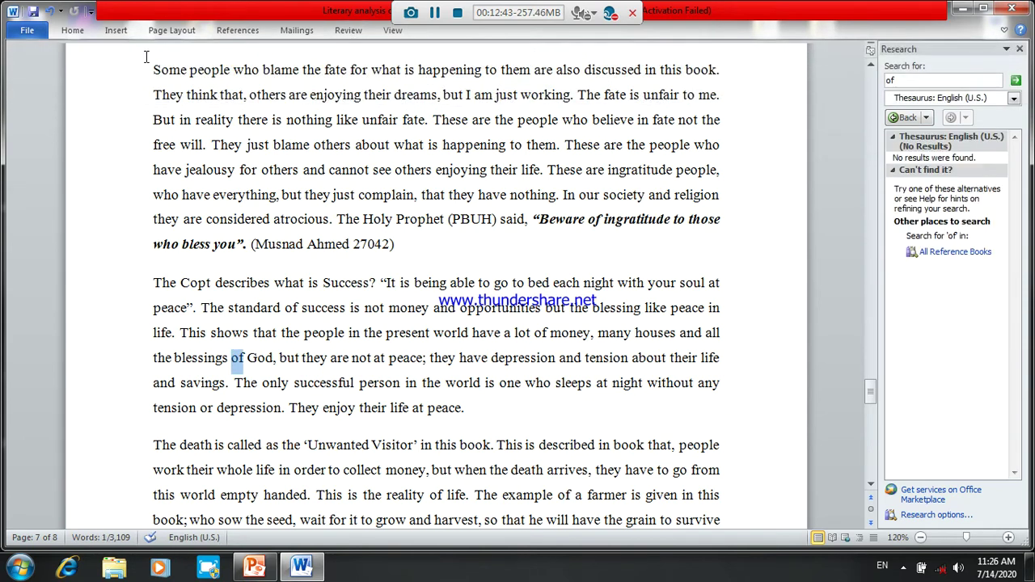
Step: Clear the selection and view the whole document's word count statistics
{"action": "left_click", "coordinate": [348, 30]}
{"action": "left_click", "coordinate": [267, 184]}
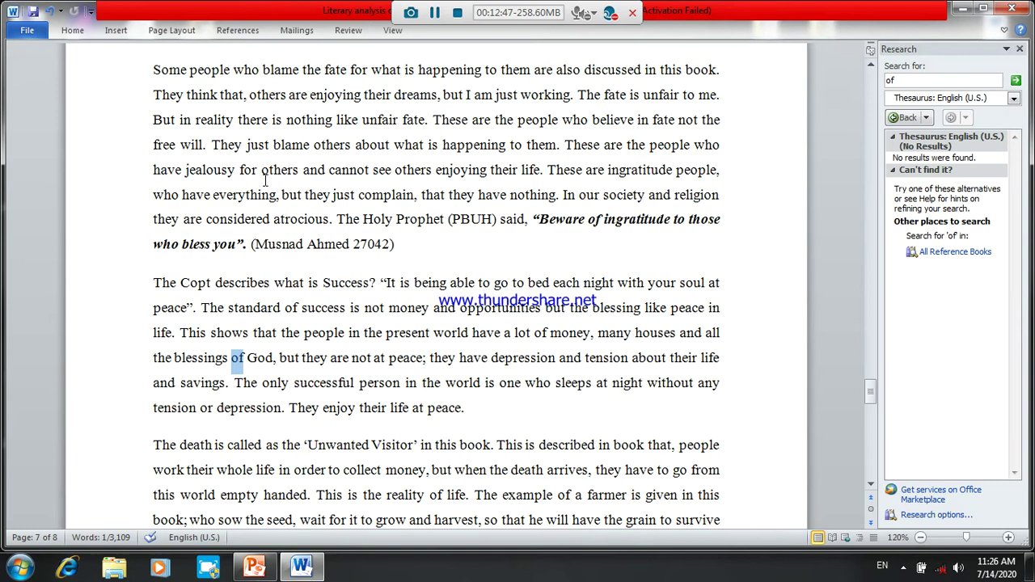
{"action": "left_click", "coordinate": [267, 346]}
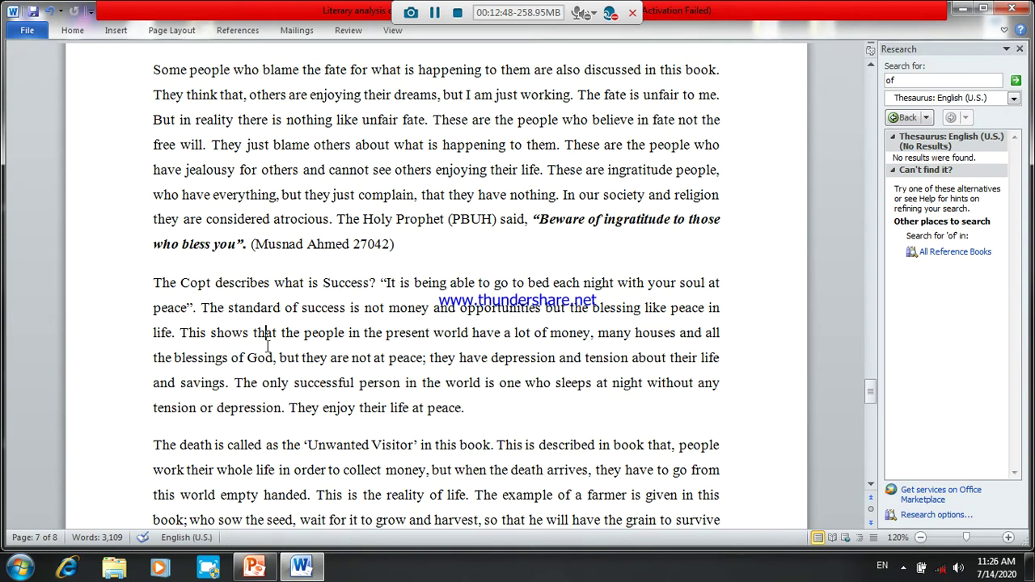
{"action": "left_click", "coordinate": [350, 32]}
{"action": "left_click", "coordinate": [146, 53]}
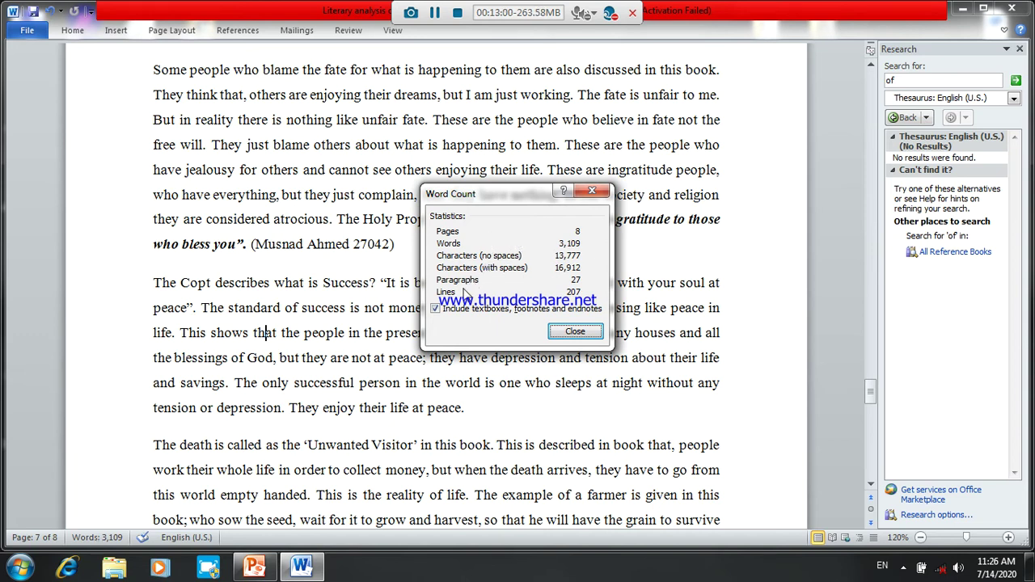
{"action": "left_click", "coordinate": [566, 332]}
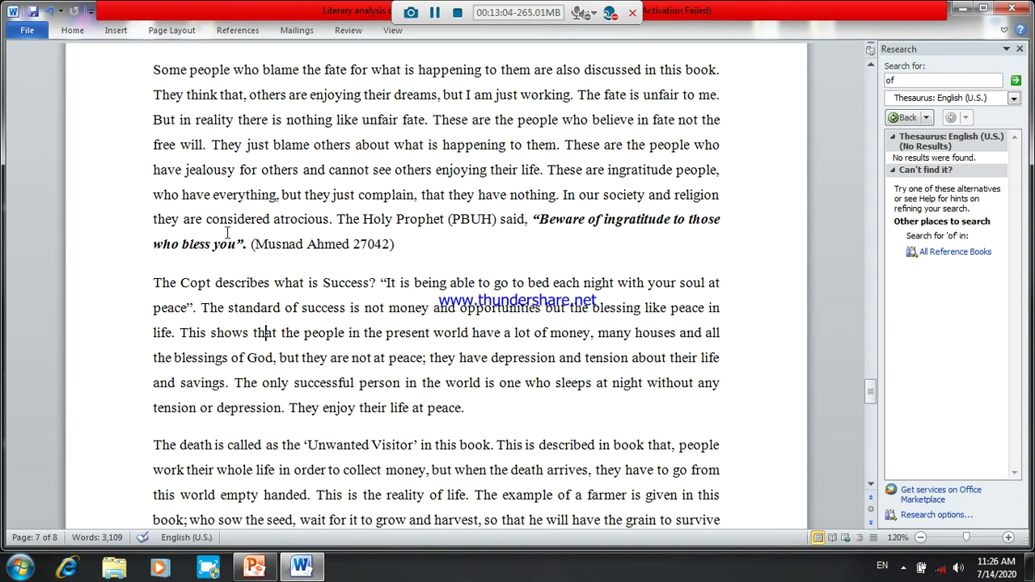
Step: Count the 'The Copt describes' paragraph: 99 words, 530 characters, 6 lines
{"action": "left_click_drag", "start_coordinate": [154, 283], "coordinate": [467, 407]}
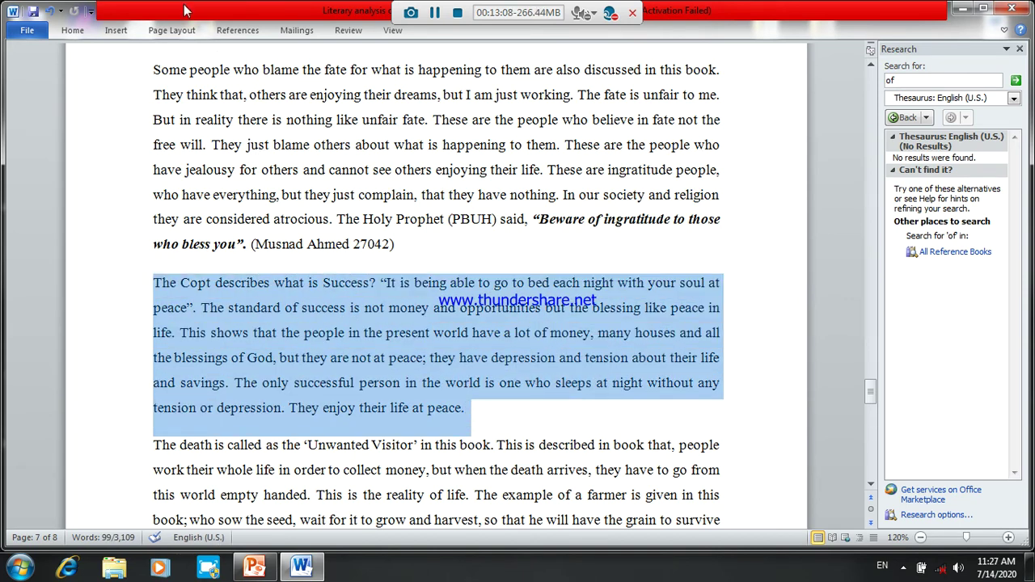
{"action": "left_click", "coordinate": [348, 32]}
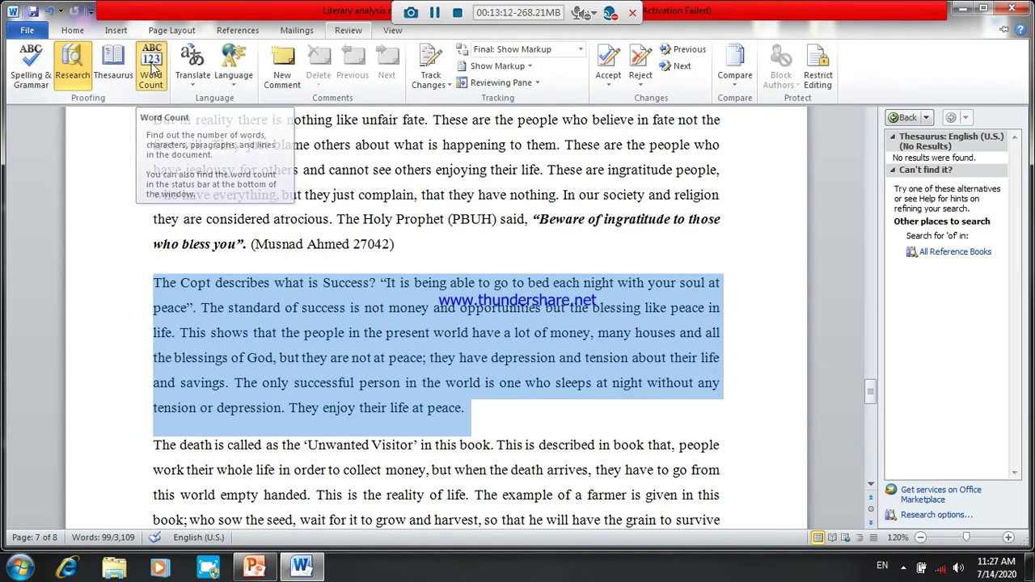
{"action": "left_click", "coordinate": [152, 71]}
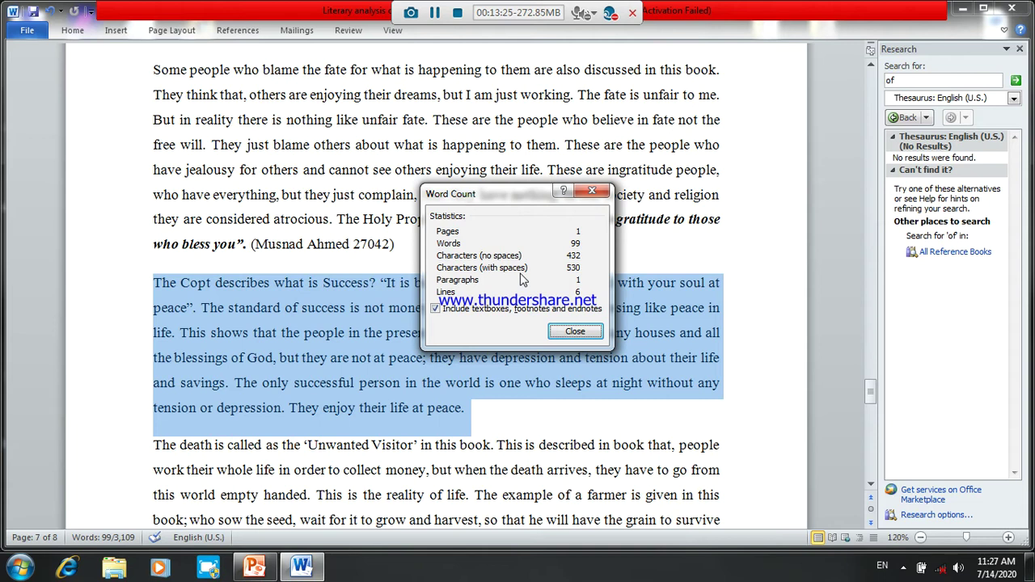
{"action": "left_click", "coordinate": [575, 332]}
{"action": "left_click", "coordinate": [503, 204]}
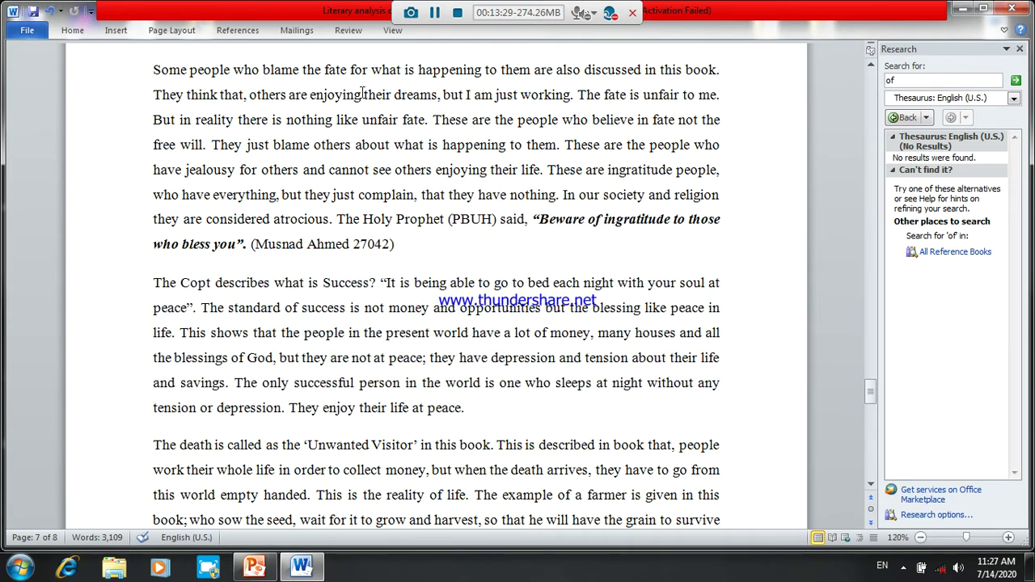
Step: Change the Mini Translator language from Arabic to French (France)
{"action": "left_click", "coordinate": [347, 31]}
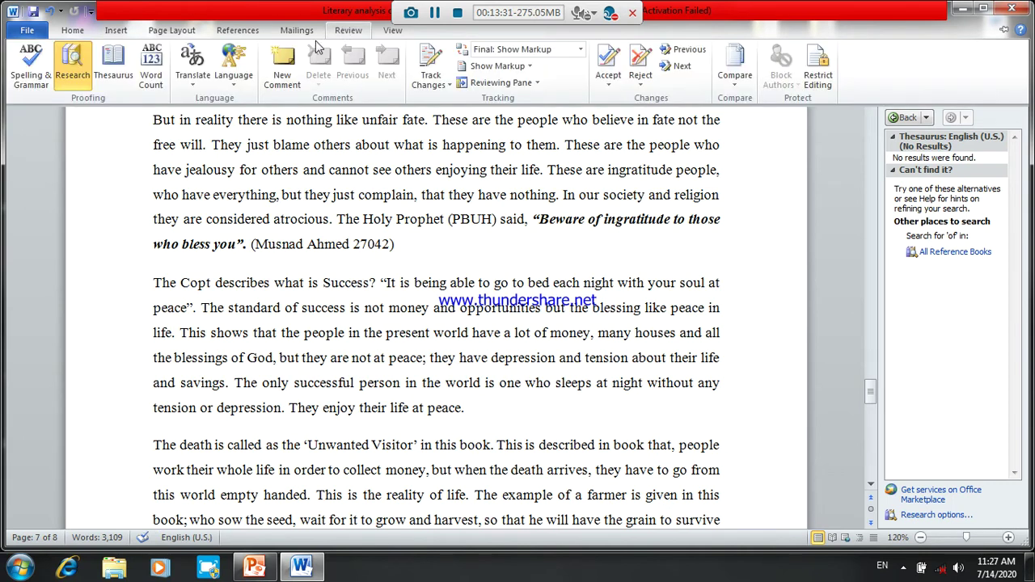
{"action": "left_click", "coordinate": [191, 85]}
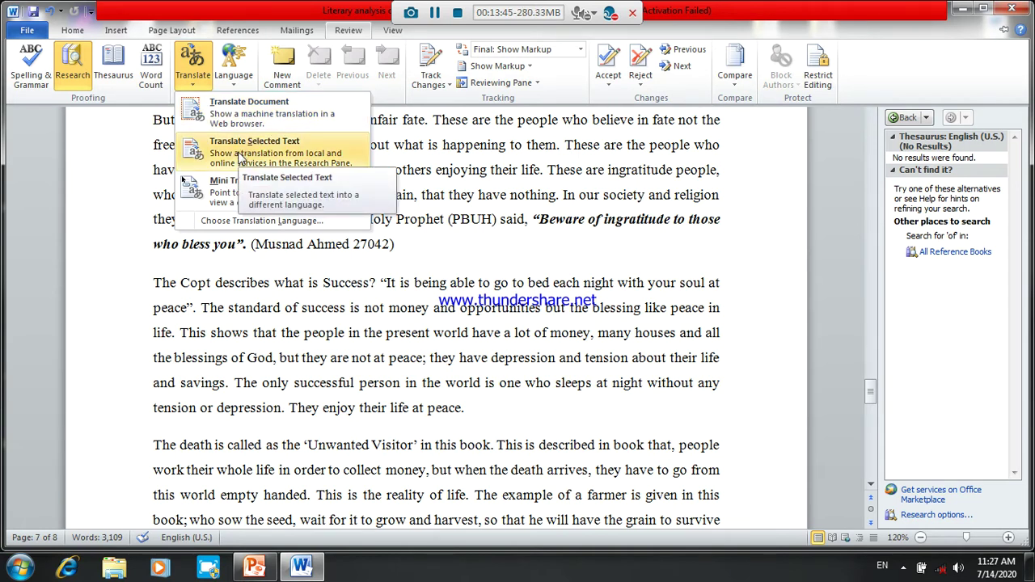
{"action": "left_click", "coordinate": [262, 220]}
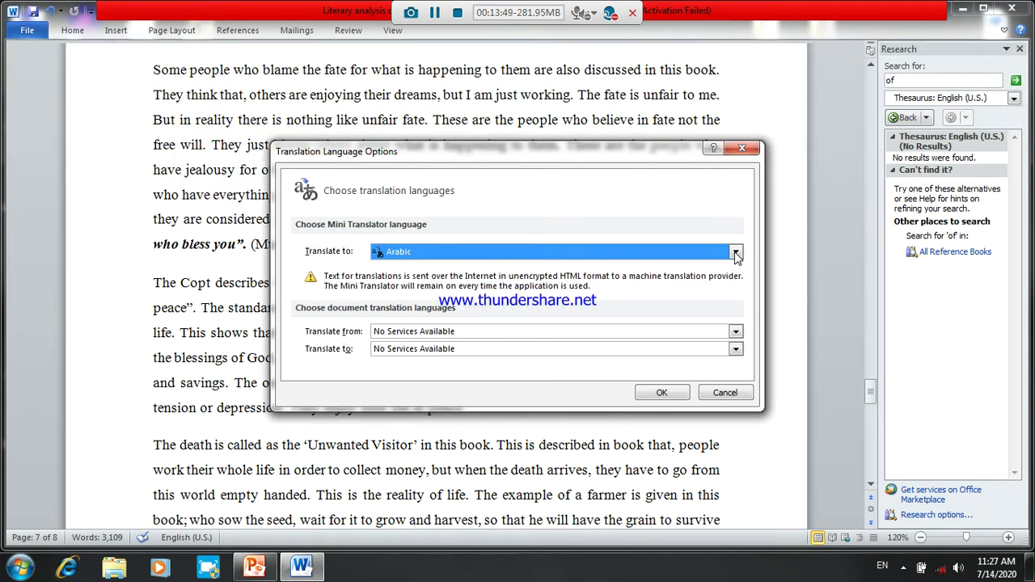
{"action": "left_click", "coordinate": [736, 252]}
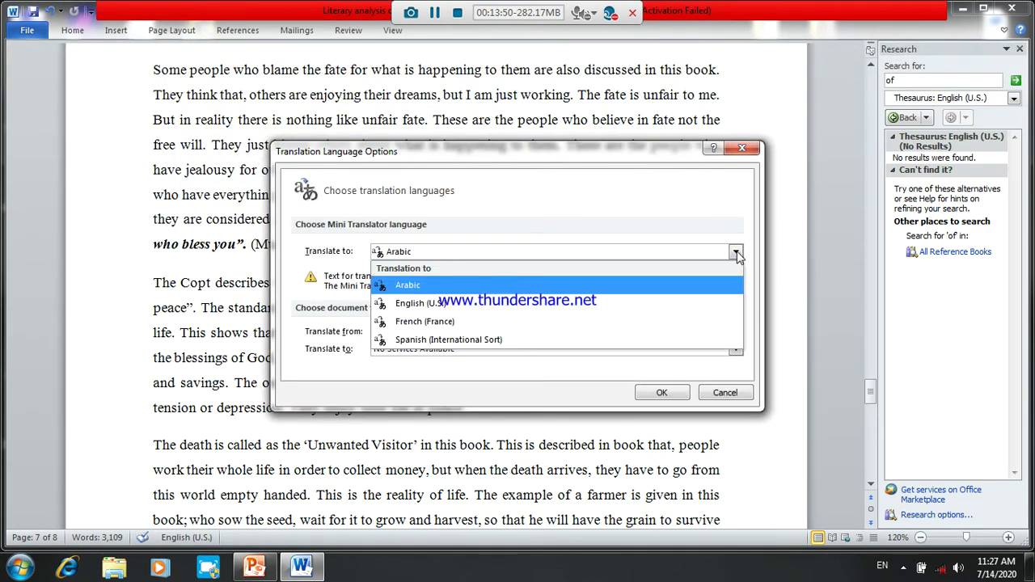
{"action": "left_click", "coordinate": [419, 324]}
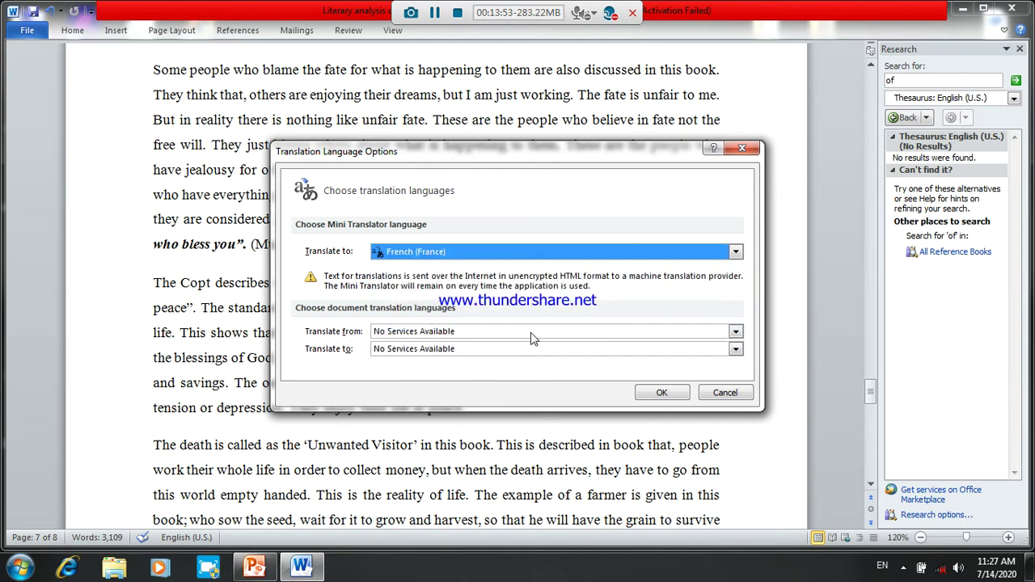
{"action": "left_click", "coordinate": [670, 392]}
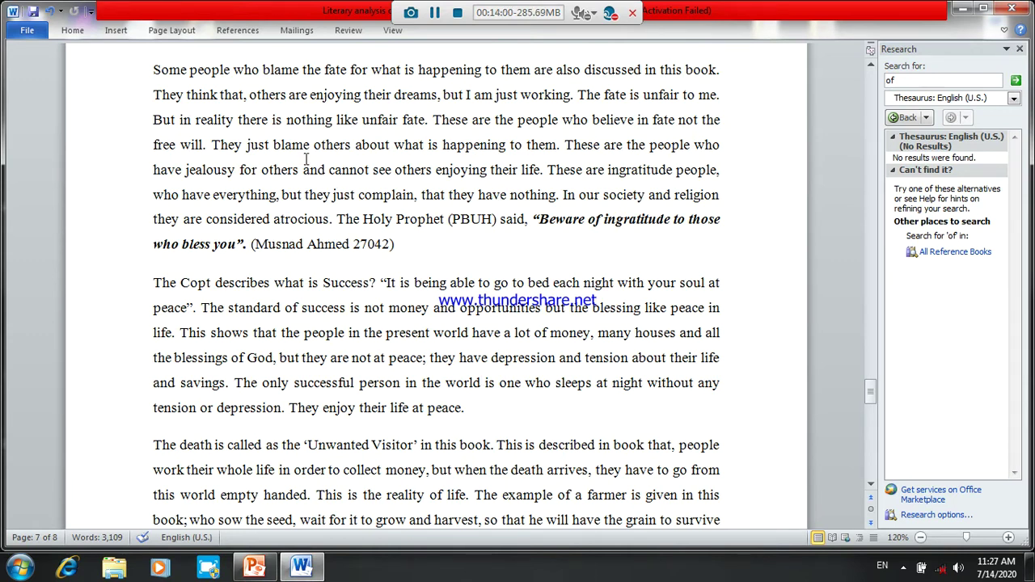
{"action": "left_click", "coordinate": [298, 32]}
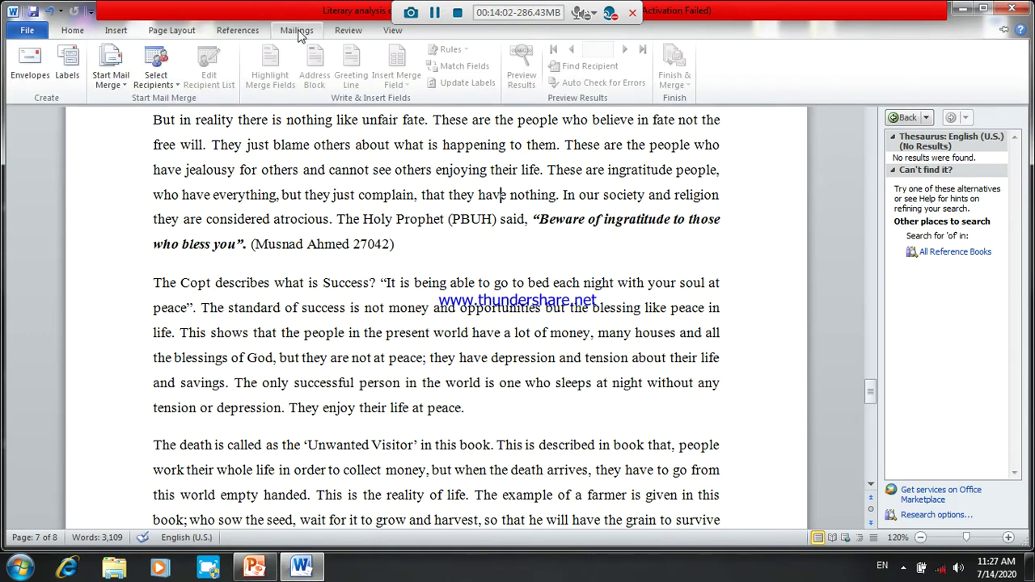
{"action": "left_click", "coordinate": [340, 34]}
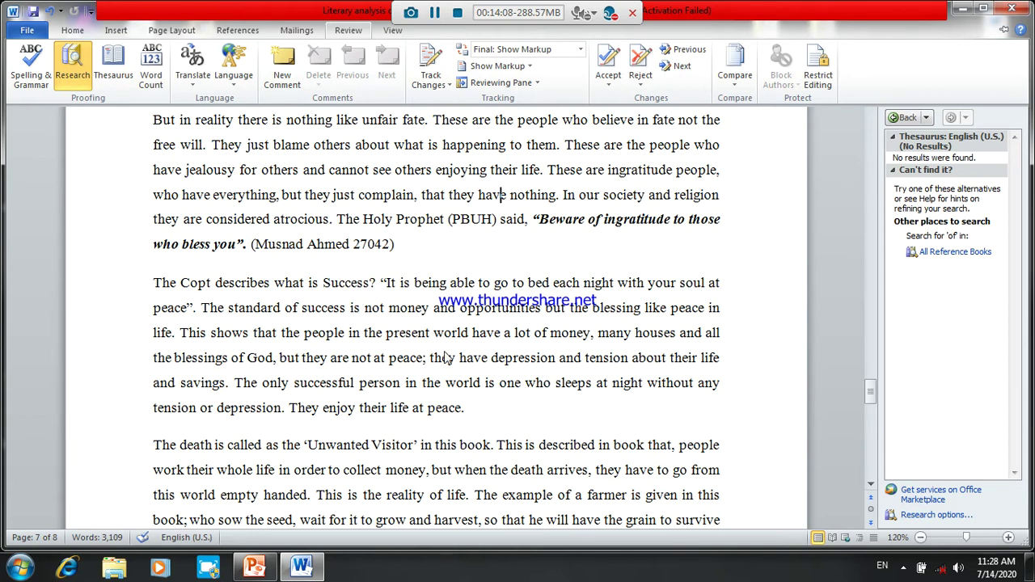
{"action": "key", "text": "ctrl+F1"}
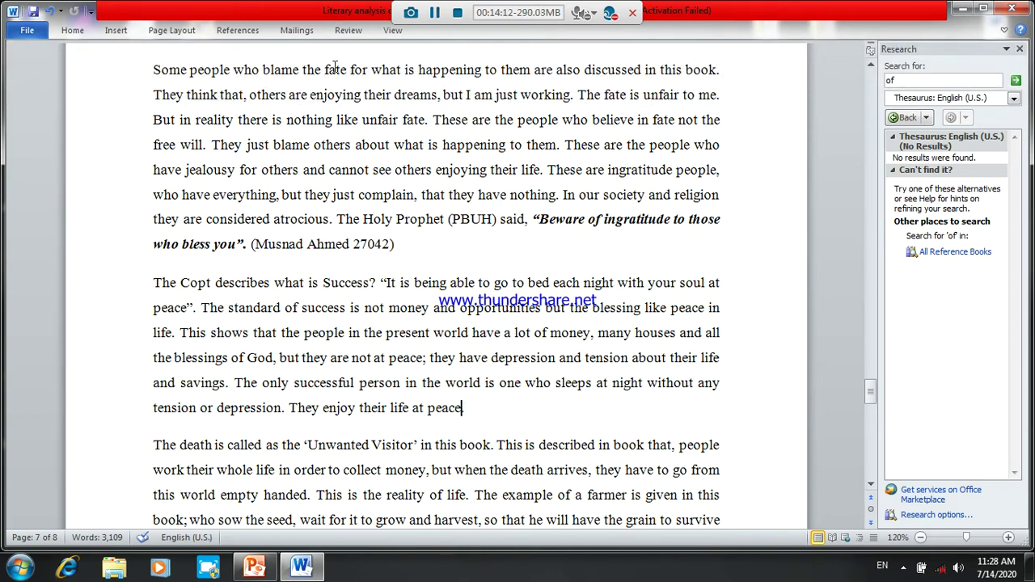
{"action": "left_click", "coordinate": [356, 38]}
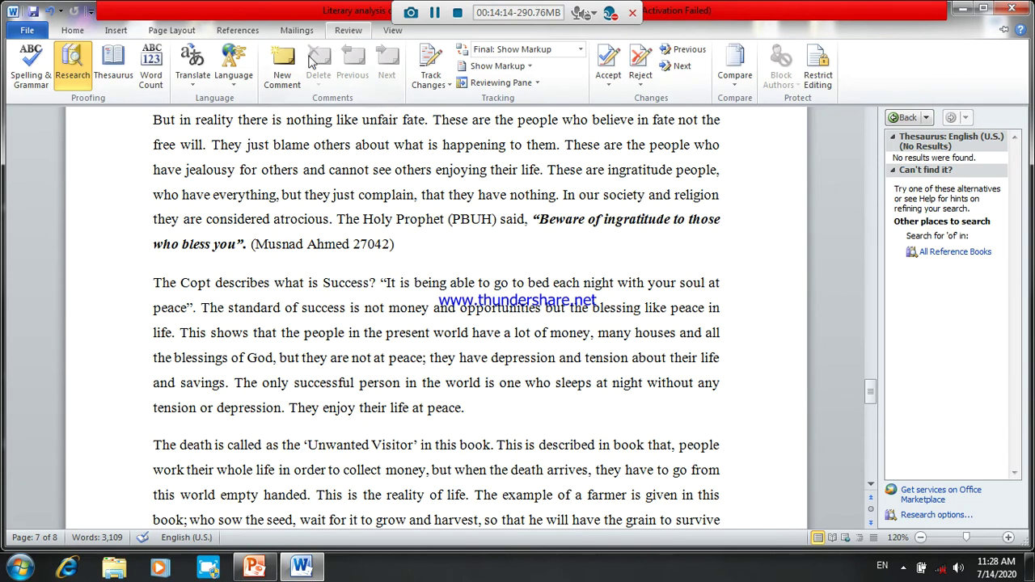
{"action": "left_click", "coordinate": [282, 74]}
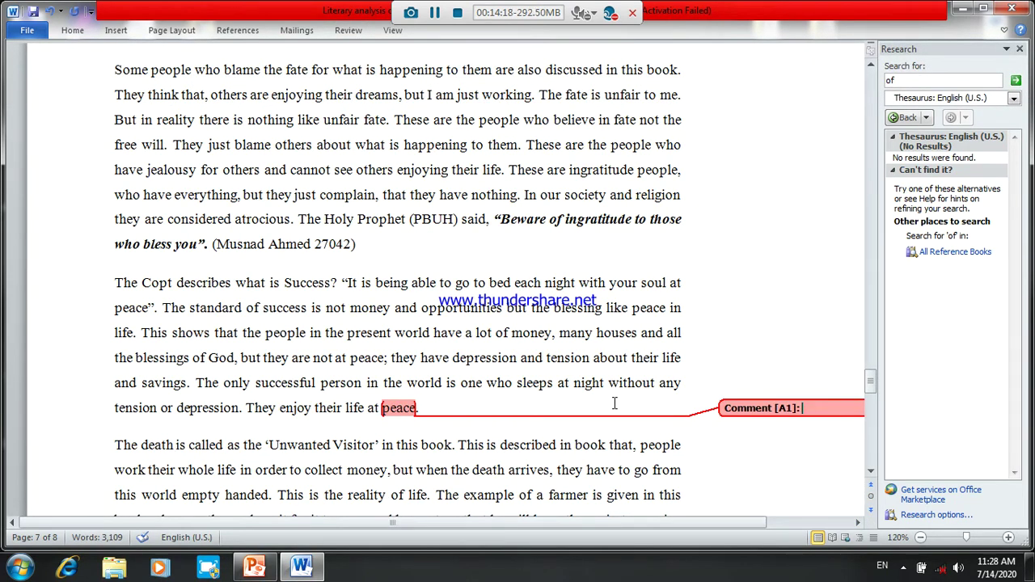
{"action": "type", "text": "R"}
{"action": "key", "text": "BackSpace"}
{"action": "type", "text": "t"}
{"action": "left_click", "coordinate": [559, 387]}
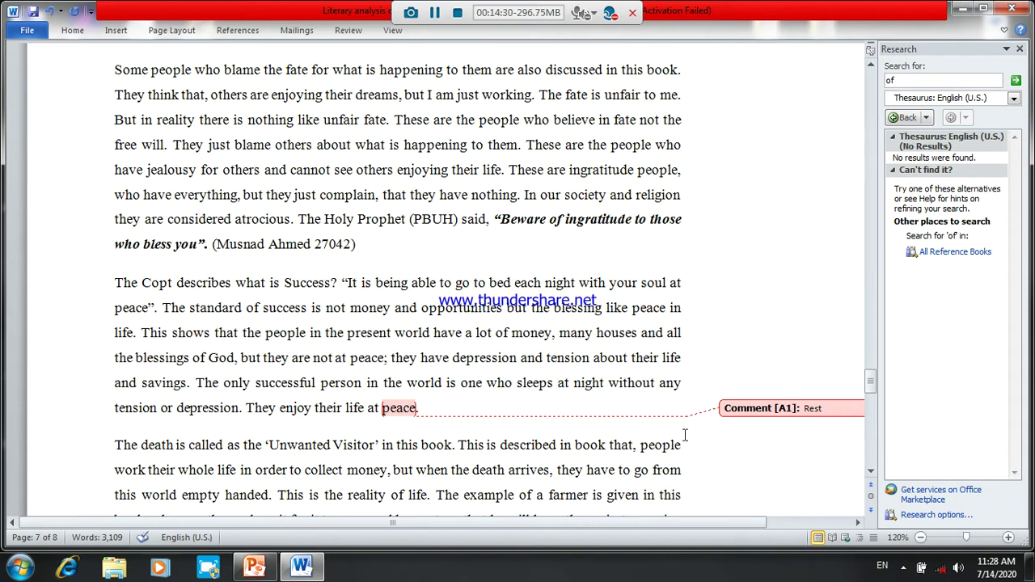
{"action": "left_click", "coordinate": [742, 416]}
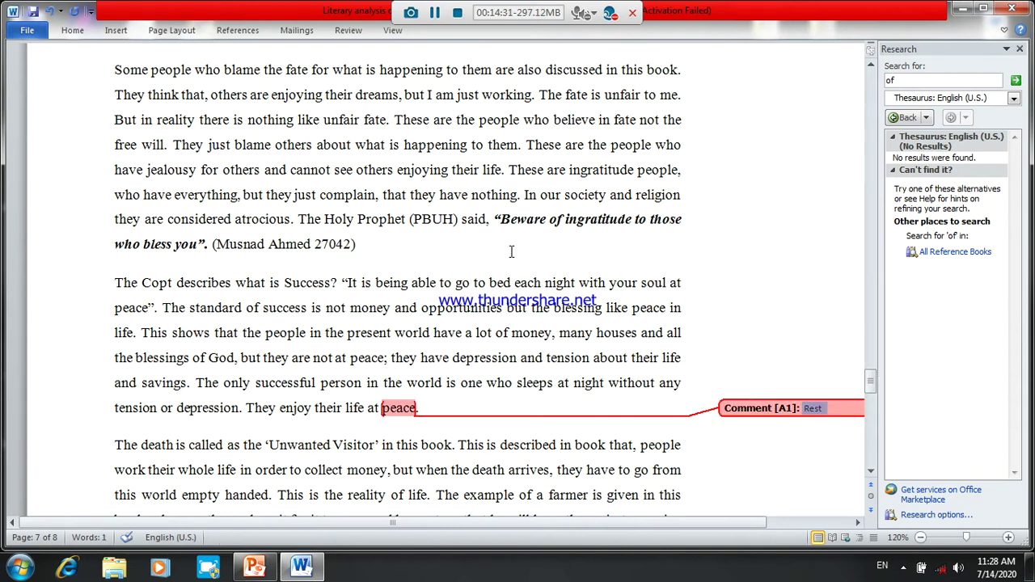
{"action": "left_click", "coordinate": [350, 30]}
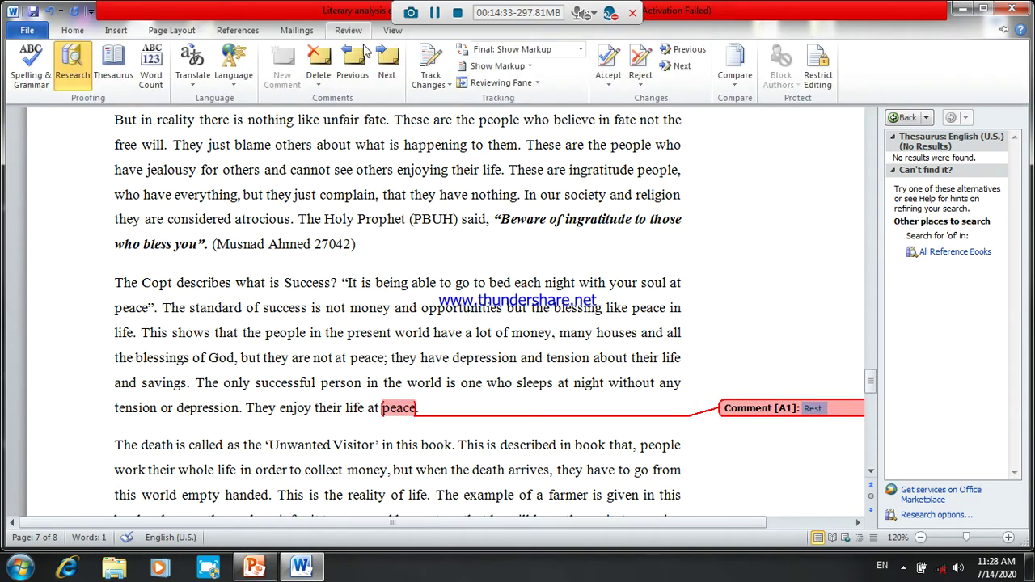
{"action": "left_click", "coordinate": [319, 64]}
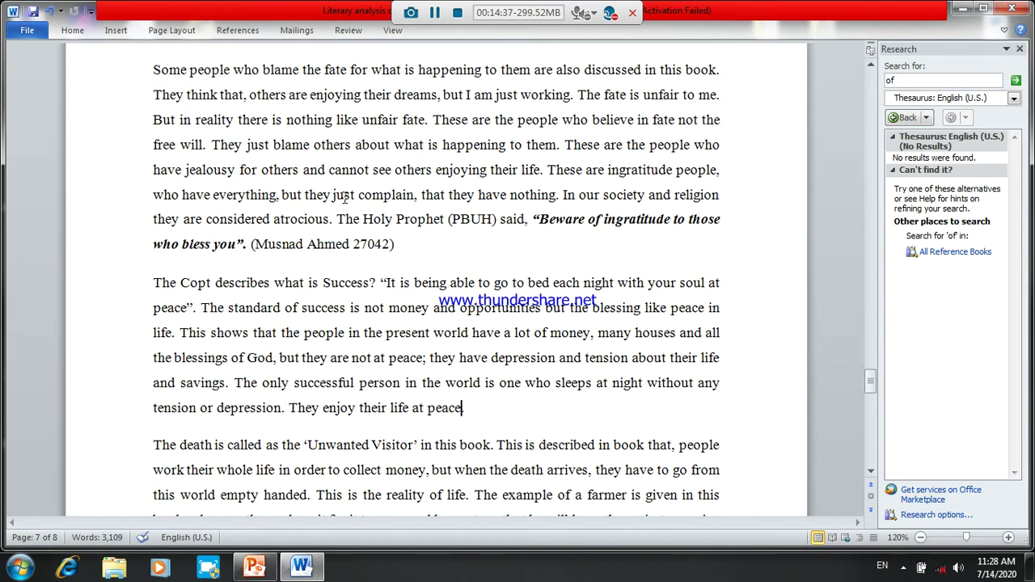
Step: Close the Research pane and turn on Track Changes from the Review tab
{"action": "left_click", "coordinate": [1020, 49]}
{"action": "left_click", "coordinate": [347, 30]}
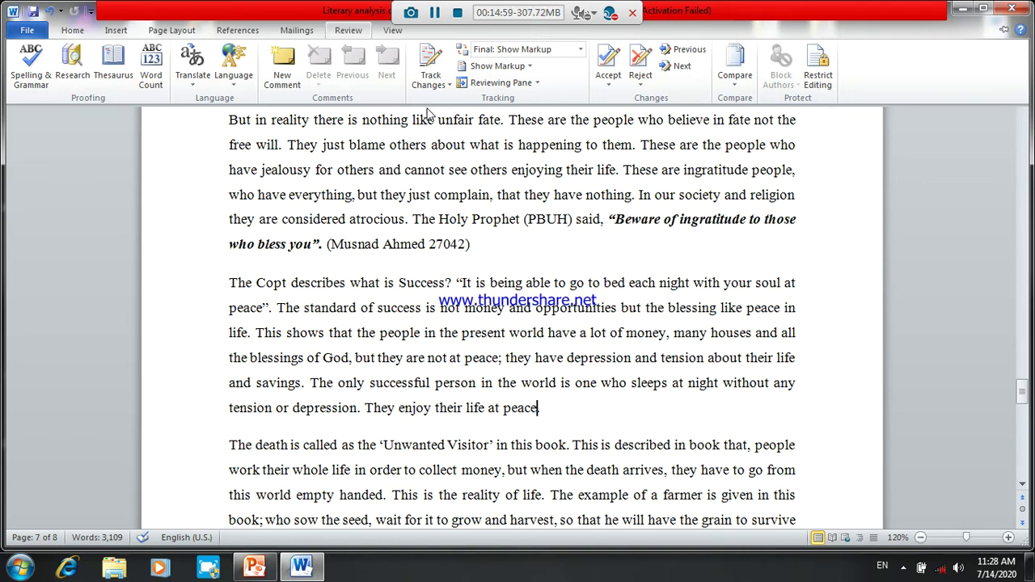
{"action": "left_click", "coordinate": [431, 66]}
{"action": "type", "text": "."}
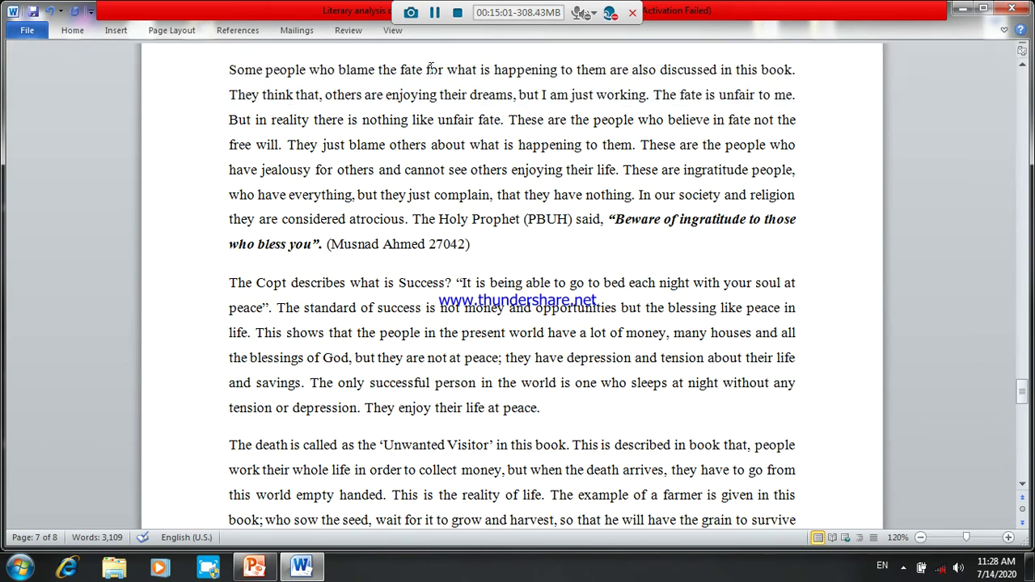
Step: Insert 'jkhv;kdsjhg;ks' after 'peace.' and delete 'depression' as tracked changes
{"action": "type", "text": "jkh"}
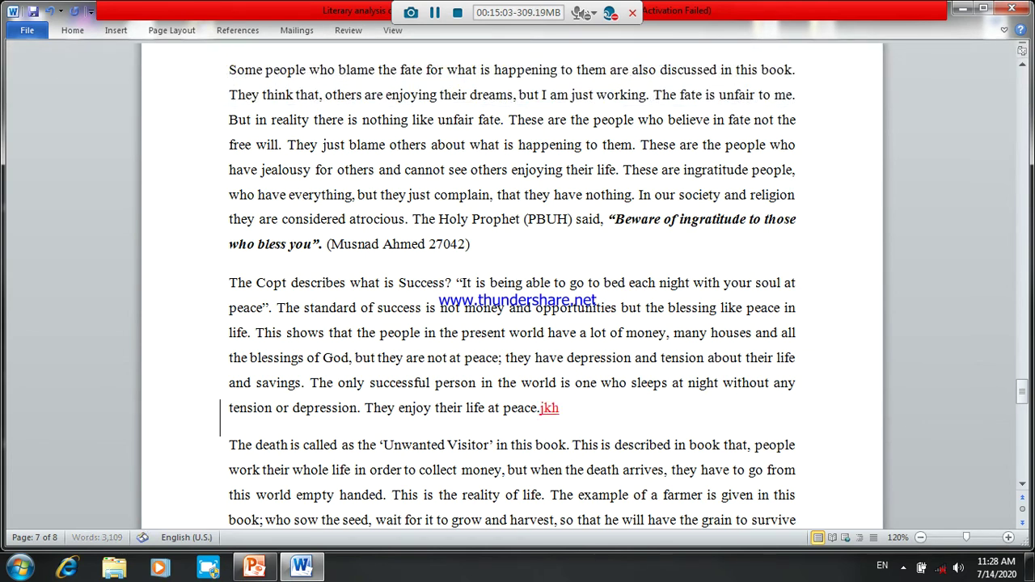
{"action": "type", "text": "v;kdsjhg;ks"}
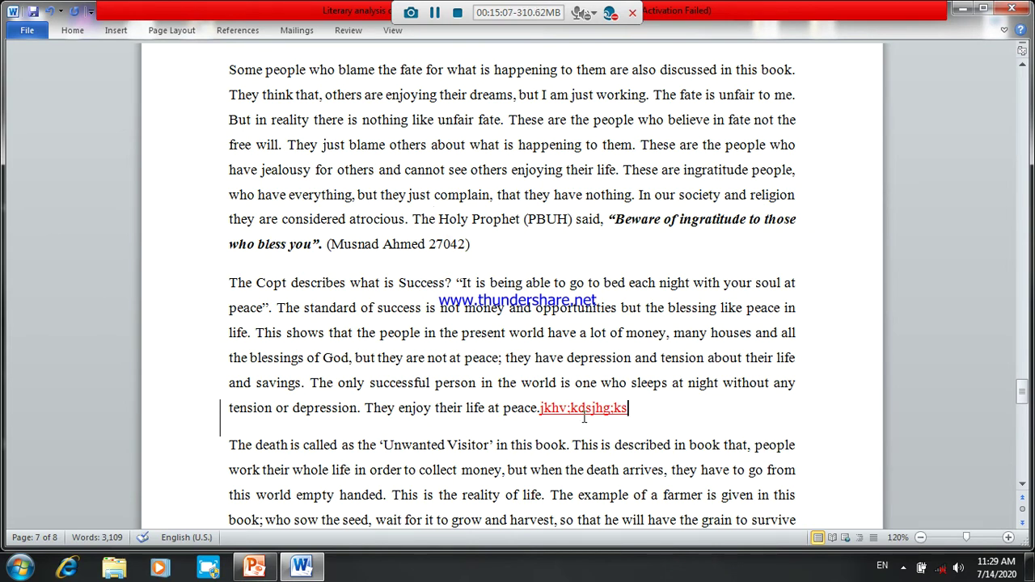
{"action": "left_click", "coordinate": [359, 409]}
{"action": "key", "text": "ctrl+BackSpace"}
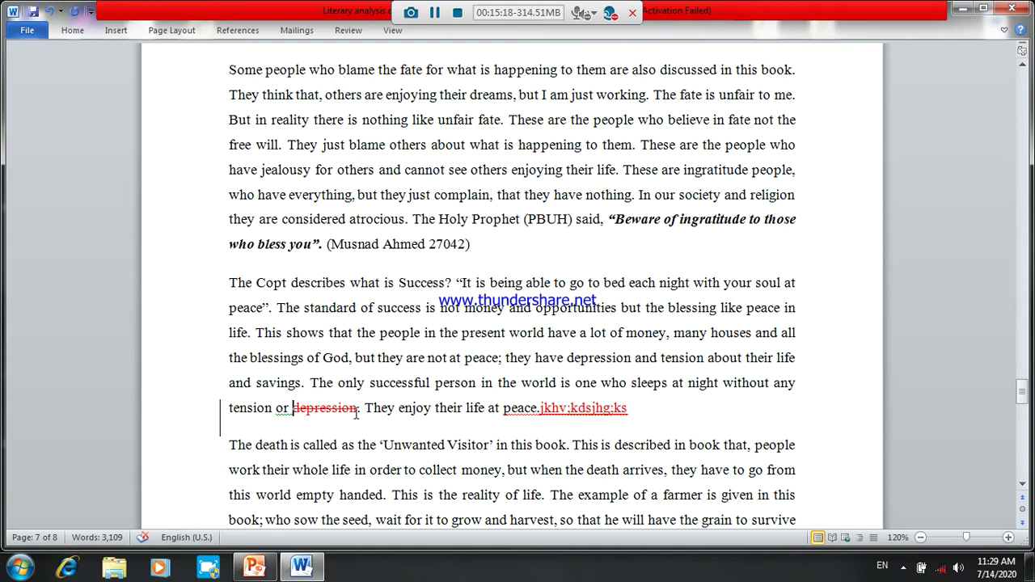
Step: Set the review display to Final to show the text without markup
{"action": "left_click", "coordinate": [359, 39]}
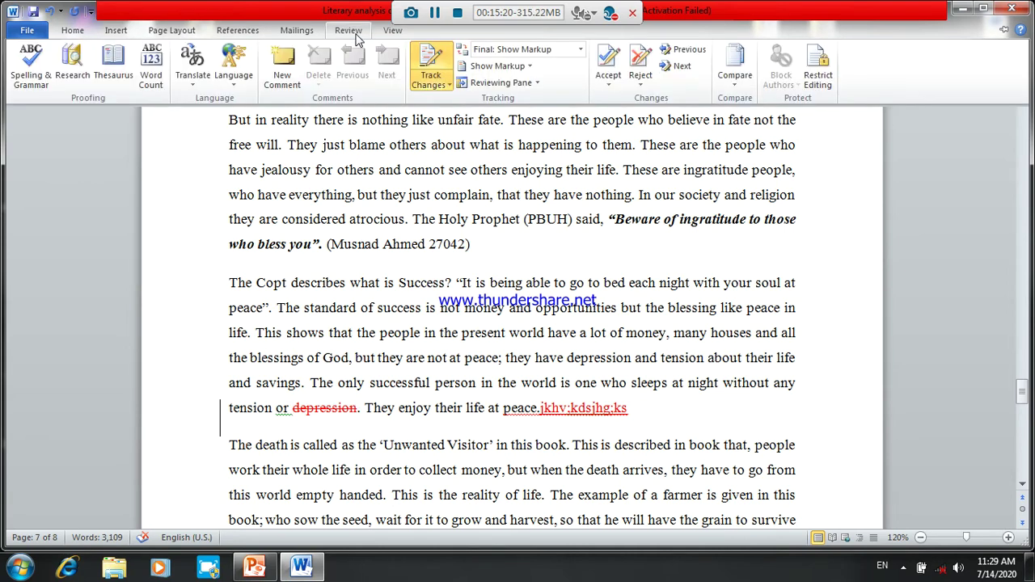
{"action": "left_click", "coordinate": [579, 54]}
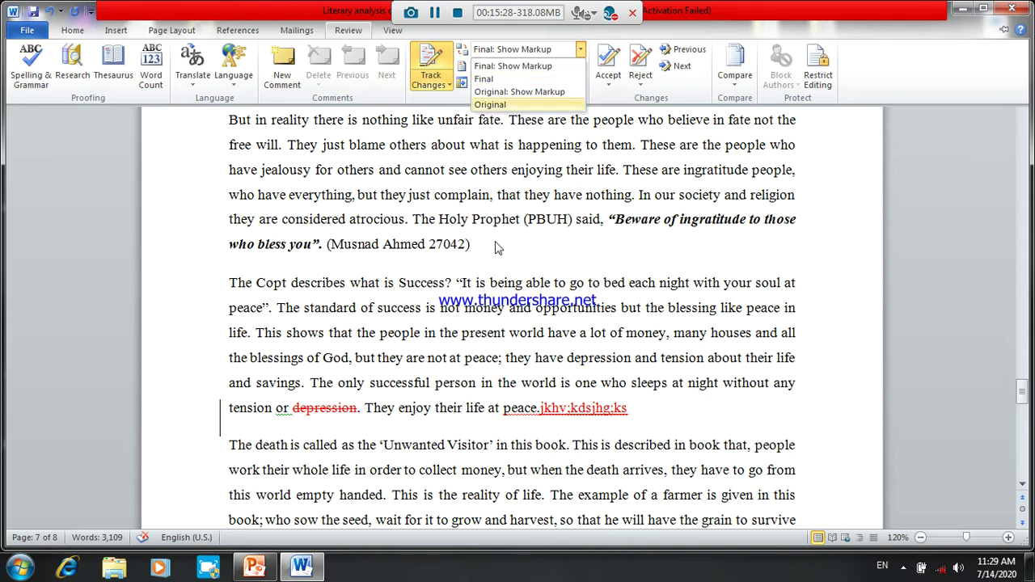
{"action": "left_click", "coordinate": [495, 81]}
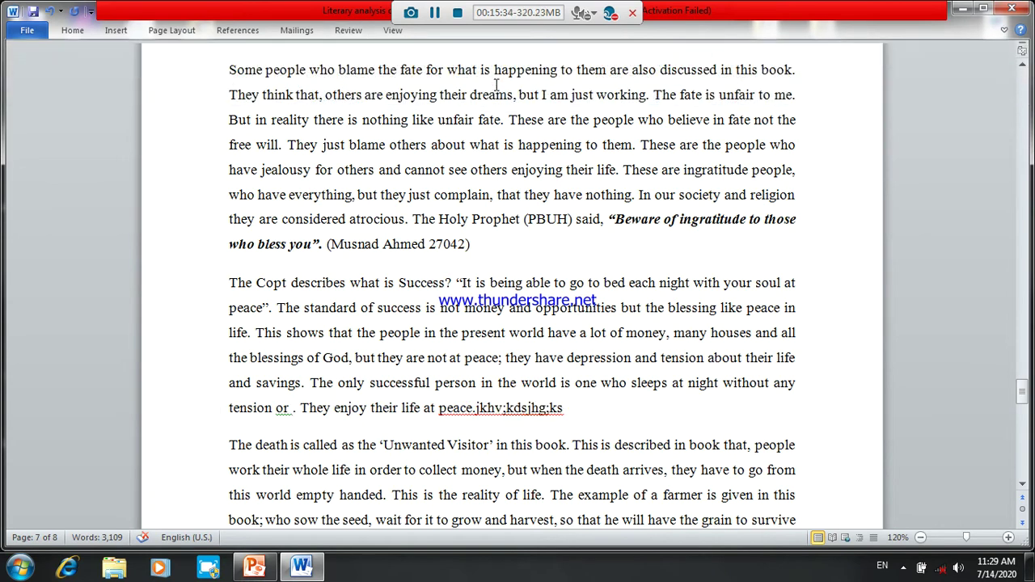
Step: Set the review display to Original, restoring 'depression' and hiding the insertion
{"action": "left_click", "coordinate": [454, 418]}
{"action": "left_click", "coordinate": [349, 30]}
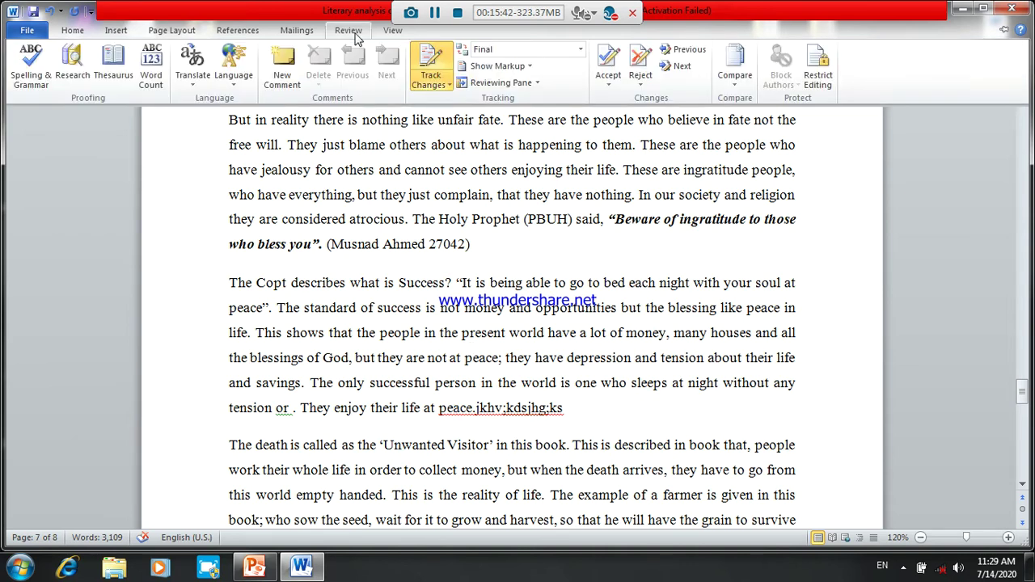
{"action": "left_click", "coordinate": [580, 51]}
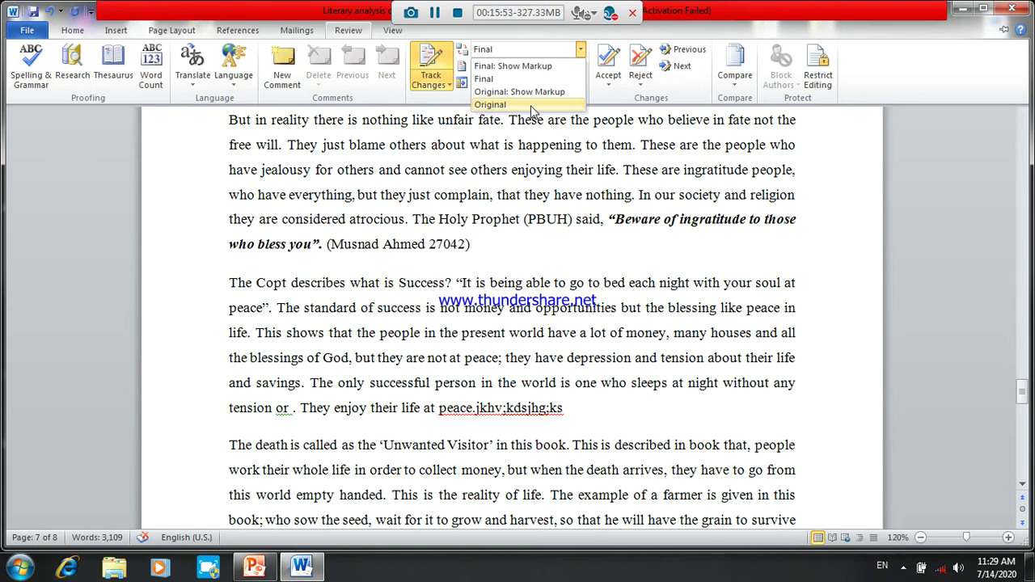
{"action": "left_click", "coordinate": [531, 105]}
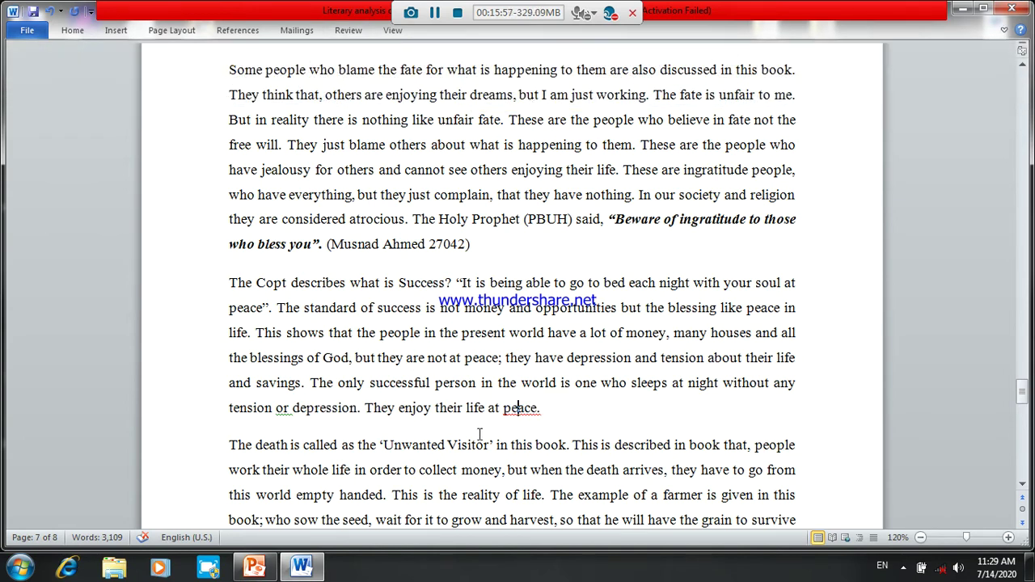
Step: Open and dismiss the spelling suggestions for 'peace', leaving the word unchanged
{"action": "key", "text": "shift+F10"}
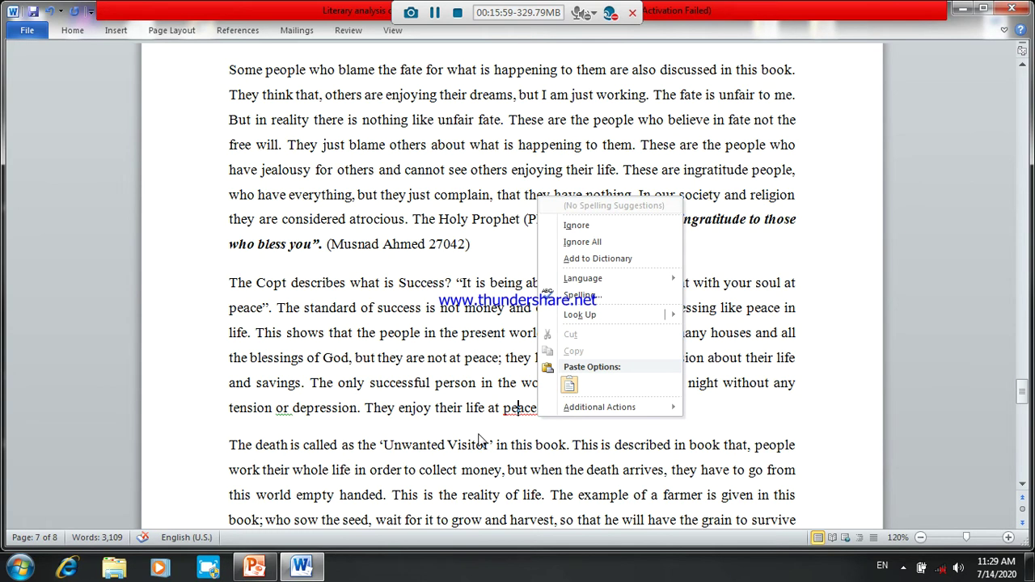
{"action": "left_click", "coordinate": [435, 409]}
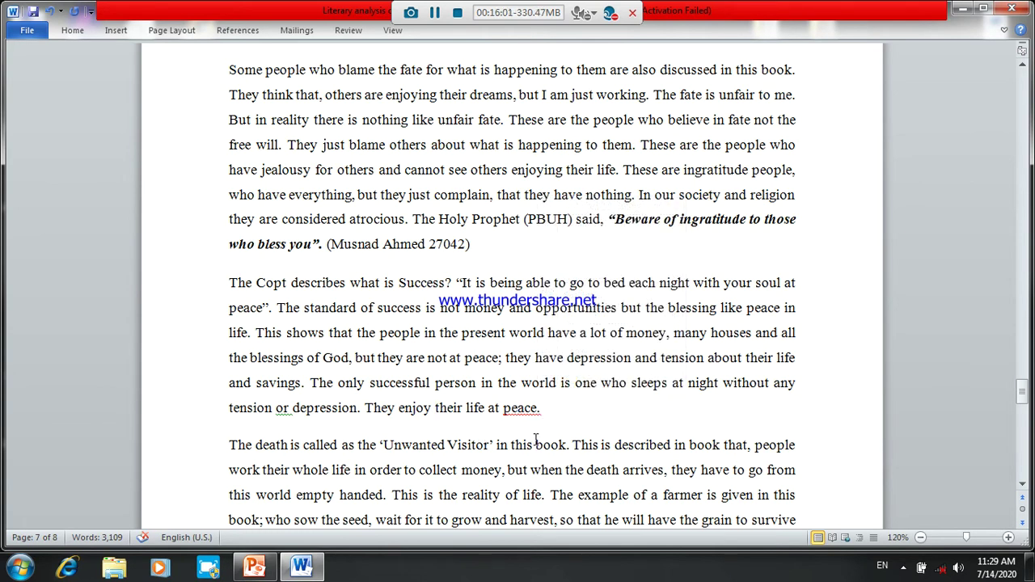
{"action": "right_click", "coordinate": [531, 411]}
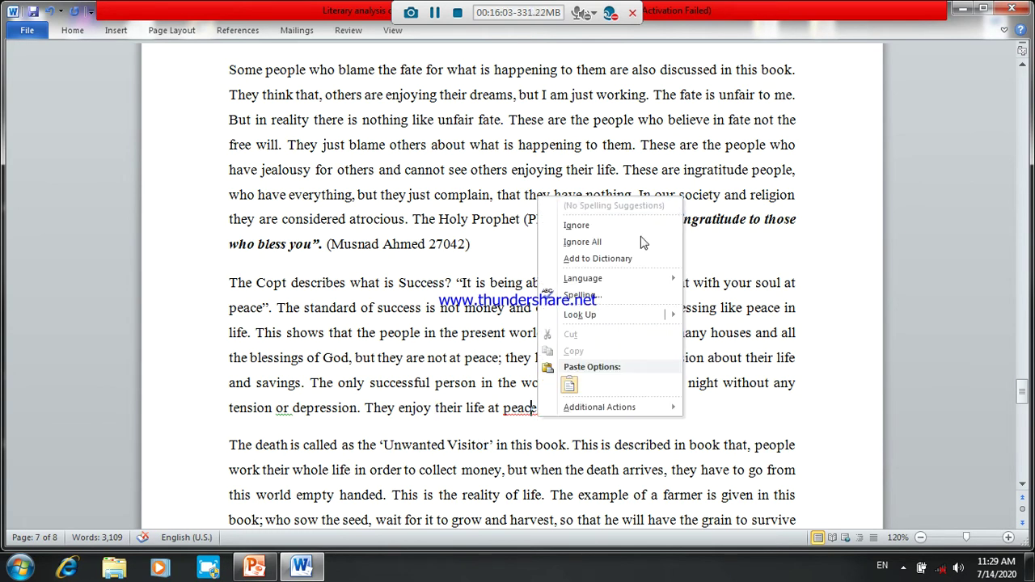
{"action": "left_click", "coordinate": [609, 259]}
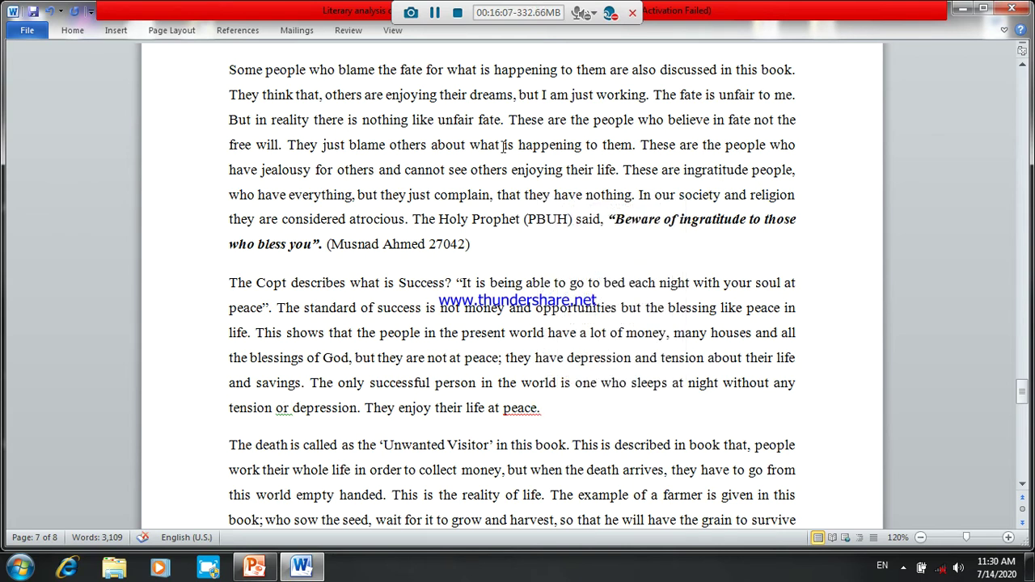
Step: Bring up the Review tab's reviewing and proofing commands, briefly trying Track Changes
{"action": "left_click", "coordinate": [350, 34]}
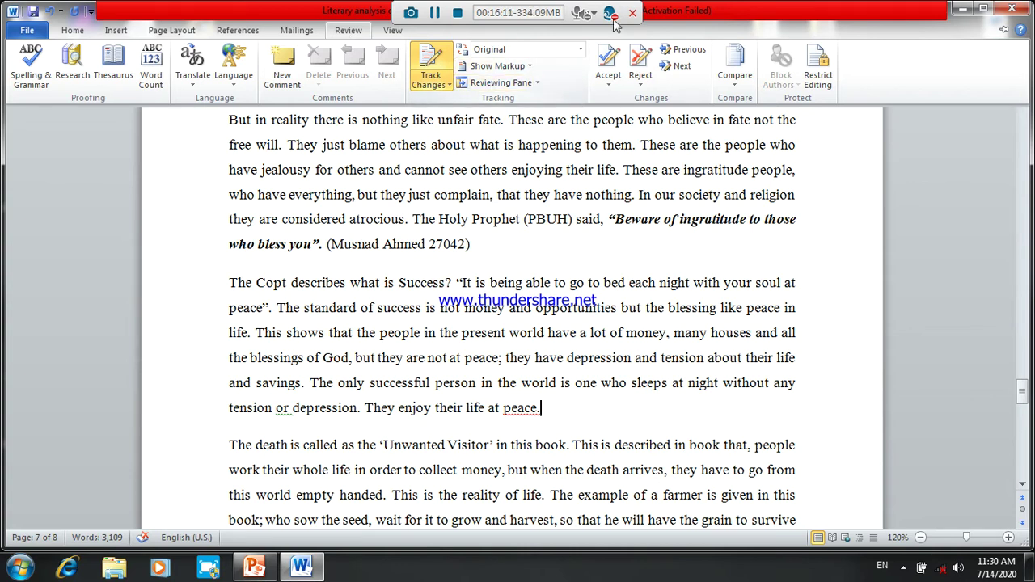
{"action": "left_click", "coordinate": [441, 67]}
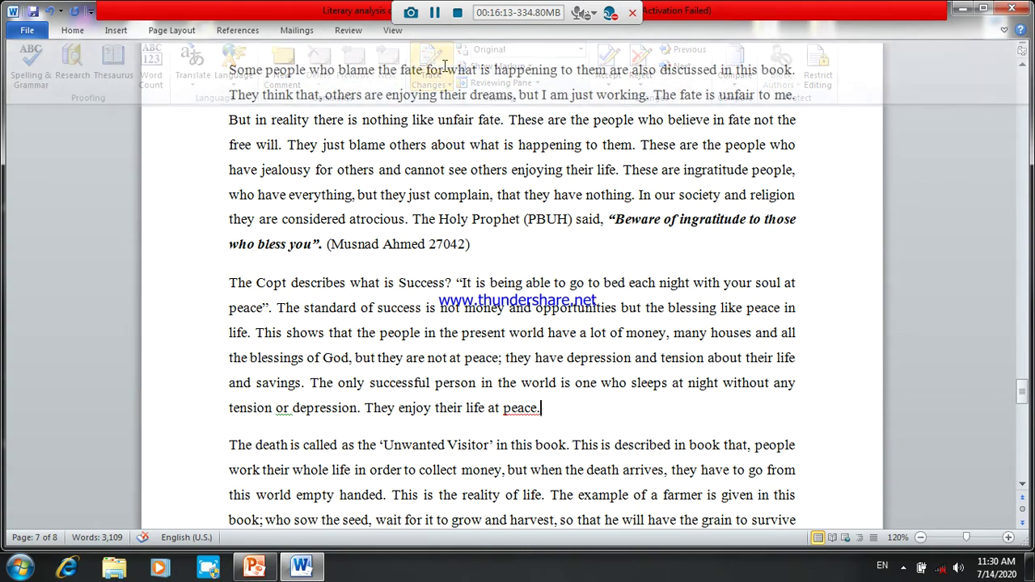
{"action": "left_click", "coordinate": [360, 32]}
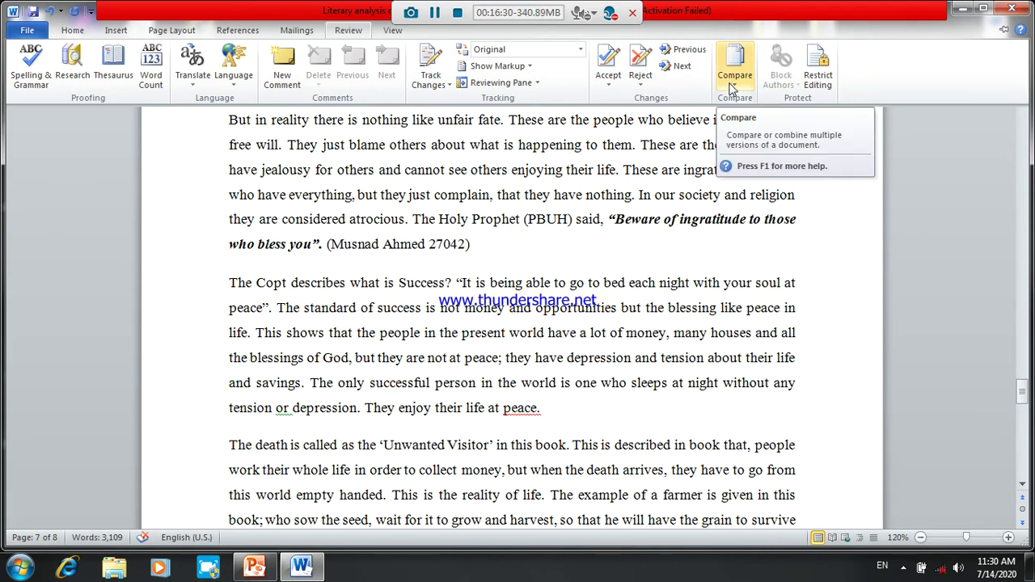
Step: Compare the long-named recent file as original against Assigment GB.docx as revised
{"action": "left_click", "coordinate": [731, 88]}
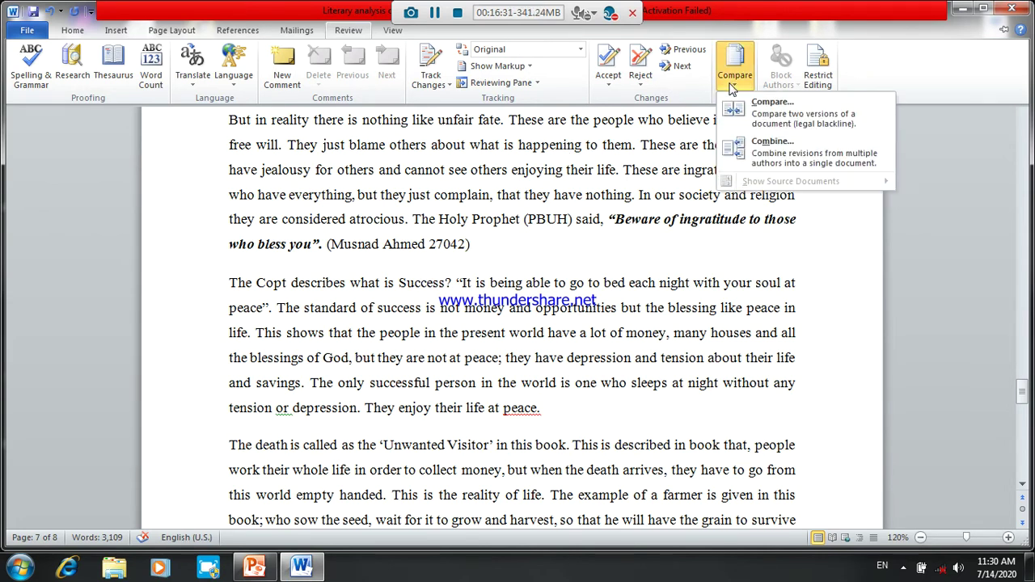
{"action": "left_click", "coordinate": [779, 131]}
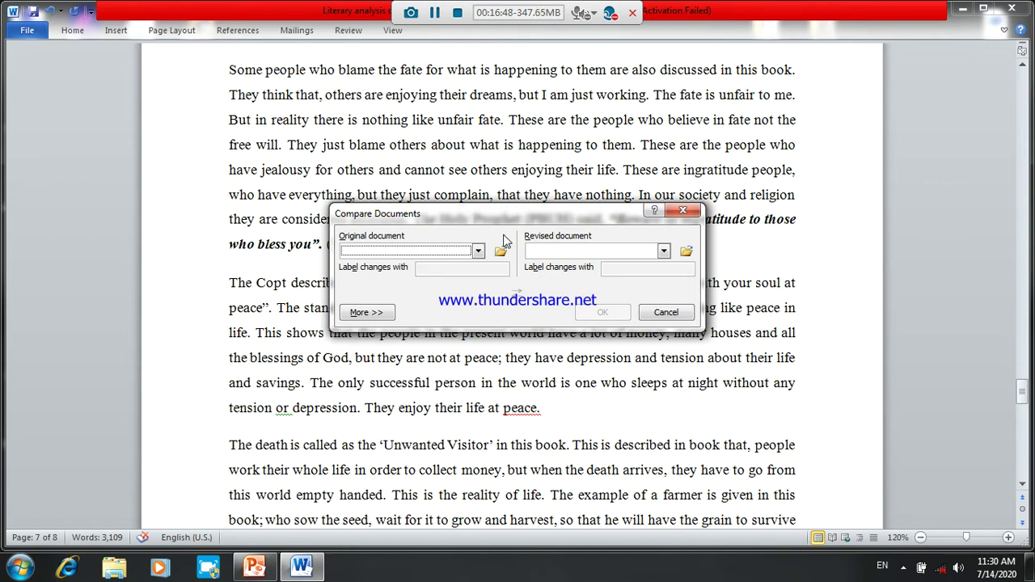
{"action": "left_click", "coordinate": [478, 253]}
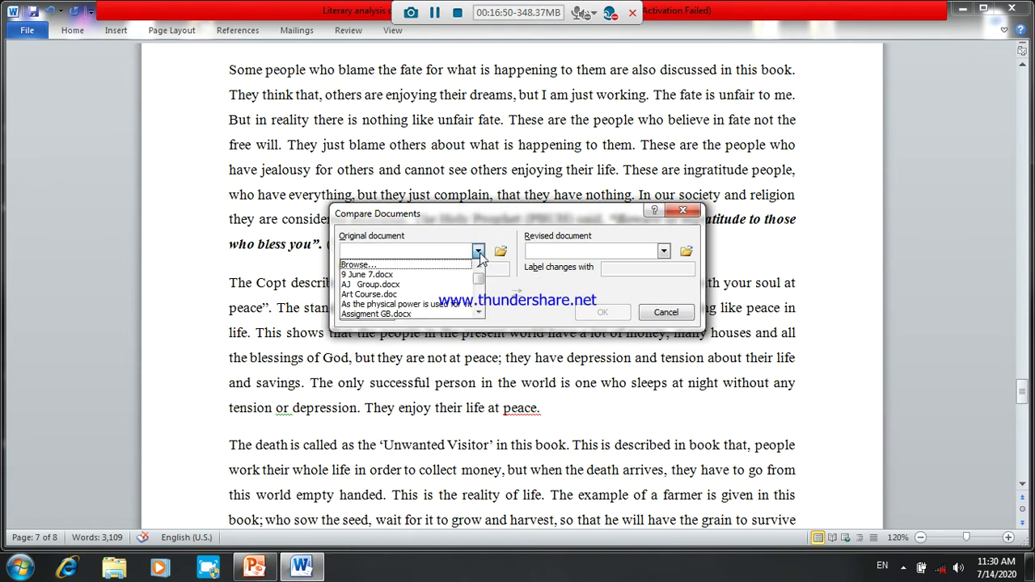
{"action": "left_click", "coordinate": [377, 305]}
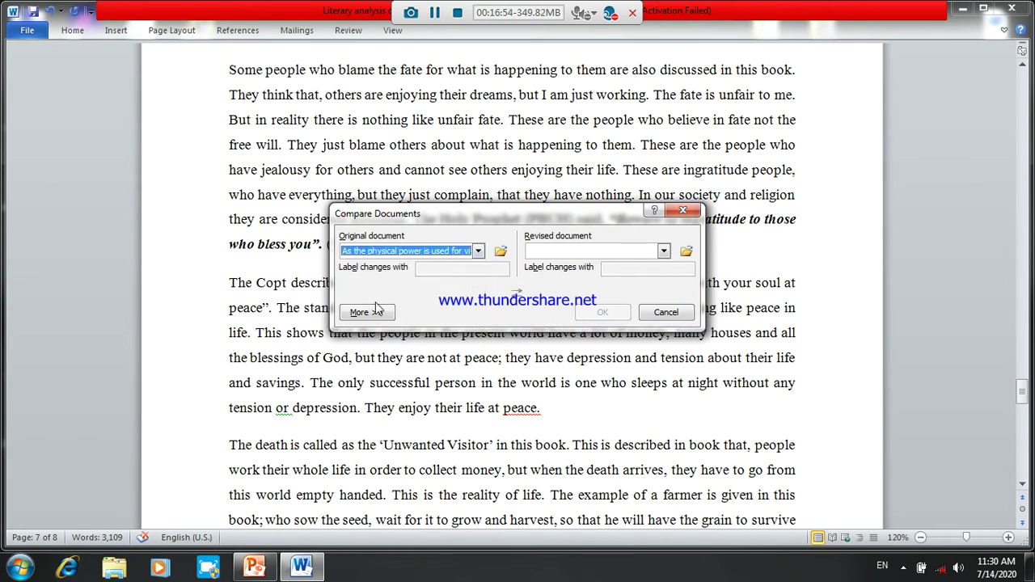
{"action": "left_click", "coordinate": [663, 251]}
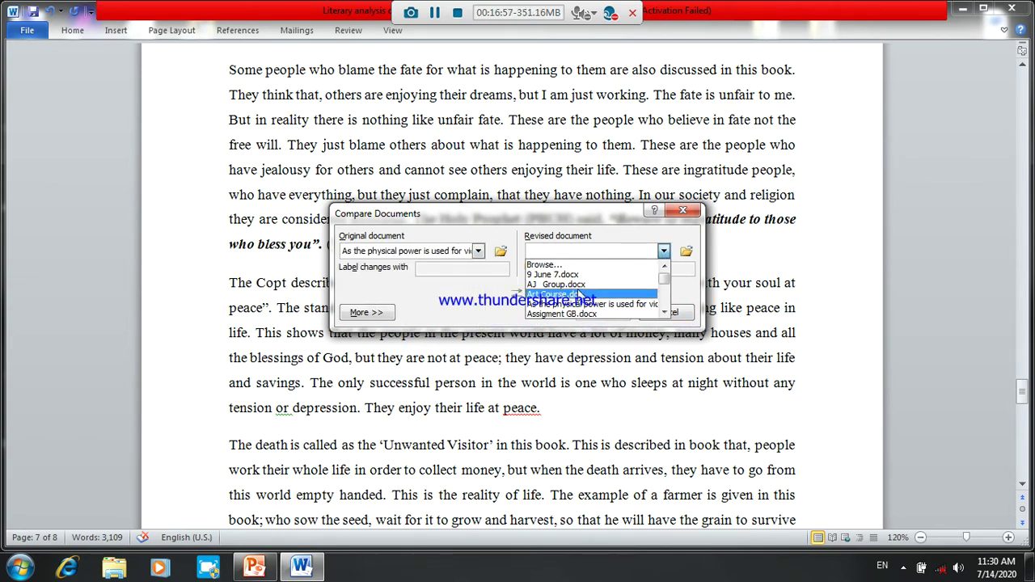
{"action": "left_click", "coordinate": [574, 314]}
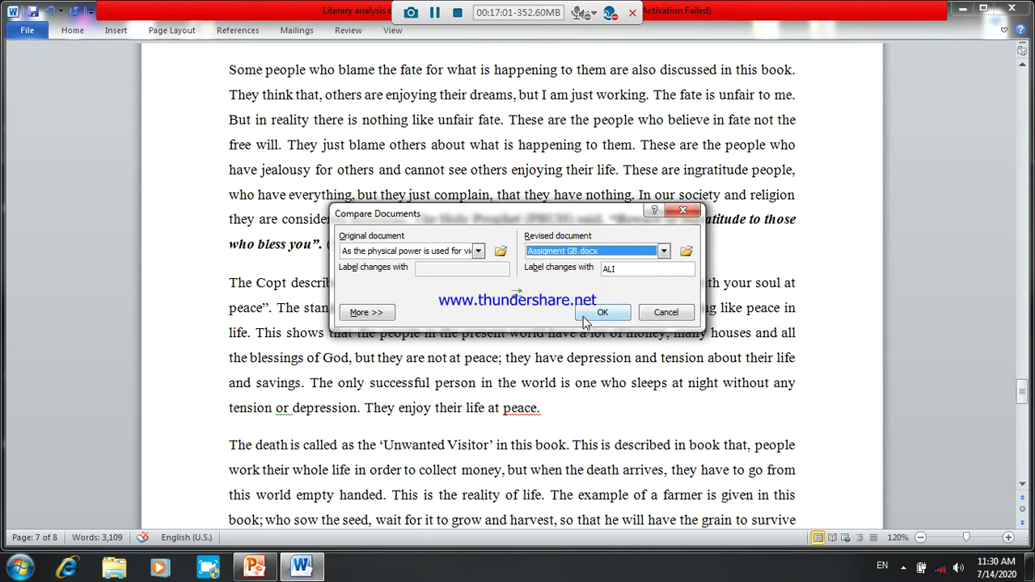
{"action": "left_click", "coordinate": [585, 317]}
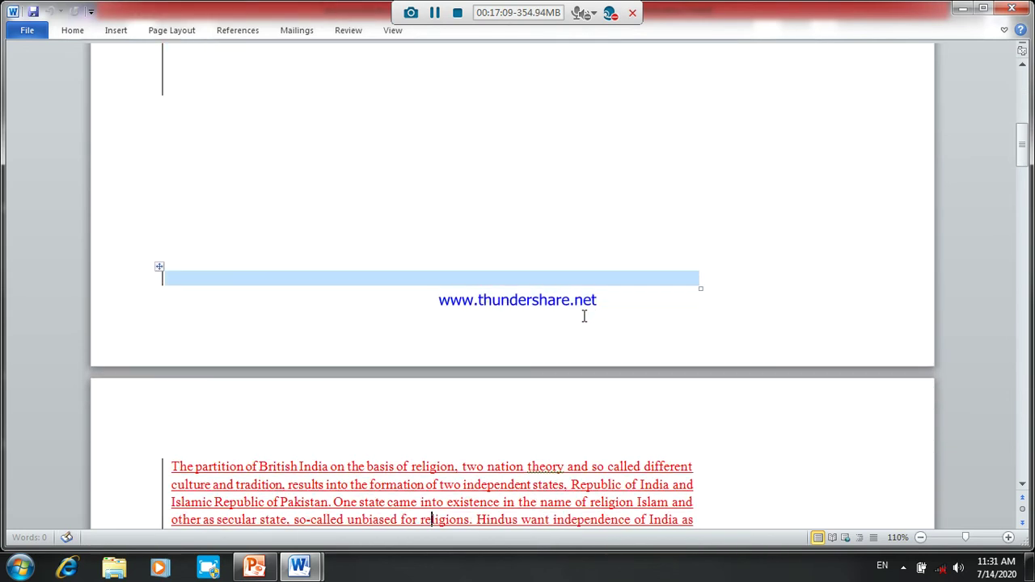
Step: Scroll down through the marked-up Compare Result document
{"action": "scroll", "coordinate": [583, 316], "scroll_direction": "down", "scroll_amount": 2}
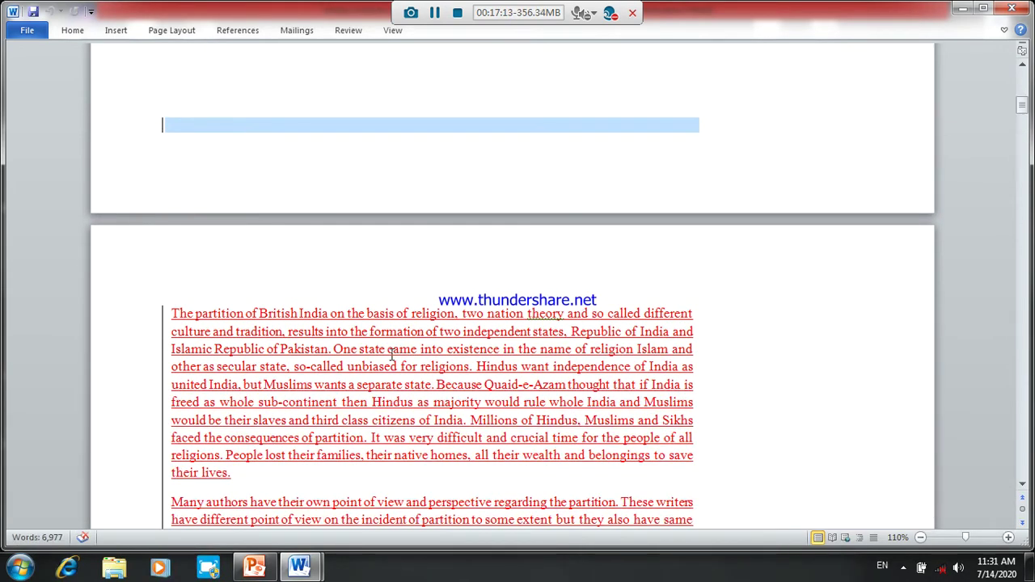
{"action": "scroll", "coordinate": [526, 379], "scroll_direction": "down", "scroll_amount": 2}
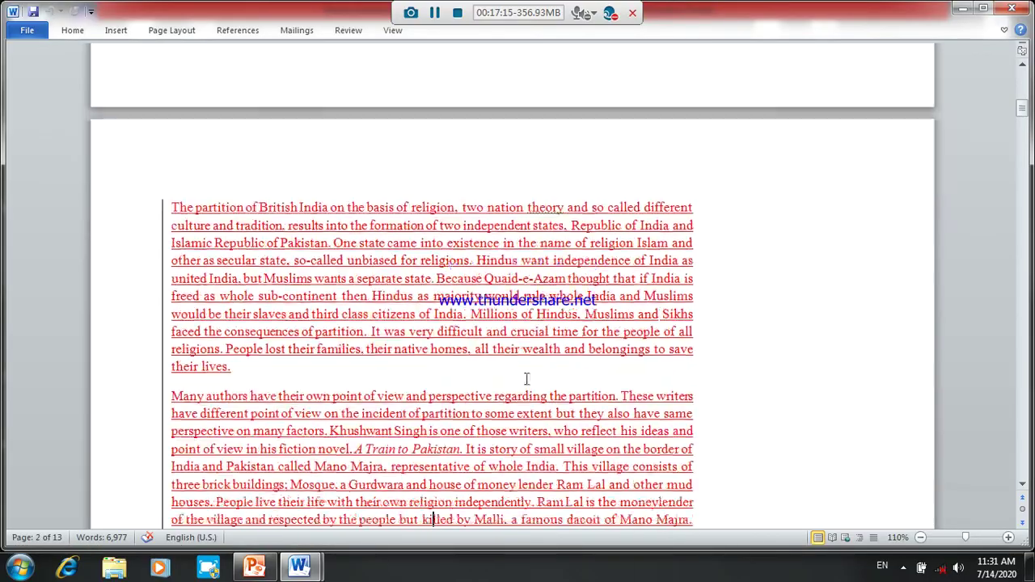
{"action": "scroll", "coordinate": [526, 379], "scroll_direction": "down", "scroll_amount": 10}
{"action": "scroll", "coordinate": [527, 378], "scroll_direction": "down", "scroll_amount": 8}
{"action": "scroll", "coordinate": [527, 378], "scroll_direction": "down", "scroll_amount": 8}
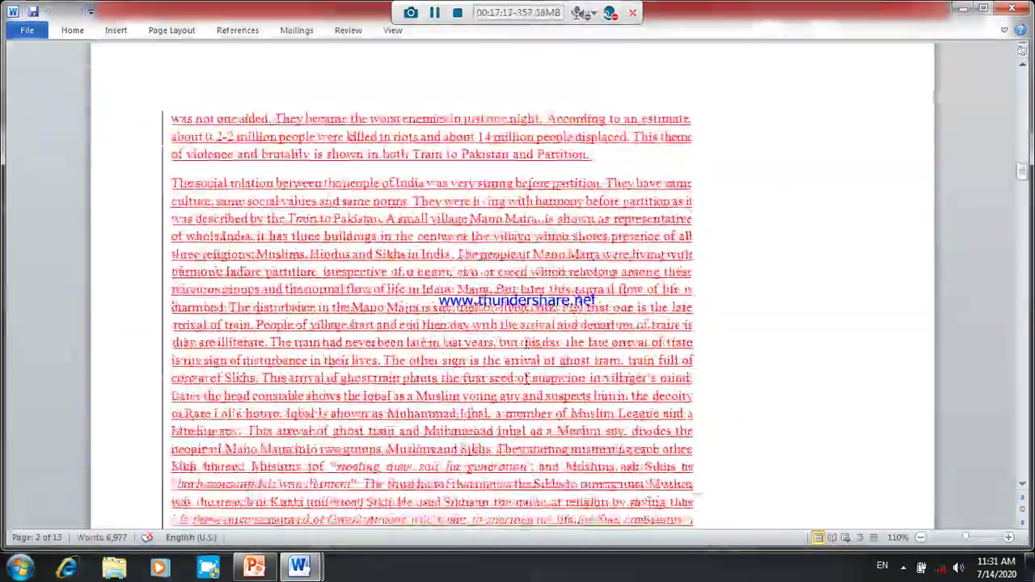
{"action": "scroll", "coordinate": [526, 378], "scroll_direction": "down", "scroll_amount": 8}
{"action": "scroll", "coordinate": [527, 379], "scroll_direction": "down", "scroll_amount": 8}
{"action": "scroll", "coordinate": [527, 378], "scroll_direction": "down", "scroll_amount": 8}
{"action": "scroll", "coordinate": [526, 379], "scroll_direction": "down", "scroll_amount": 8}
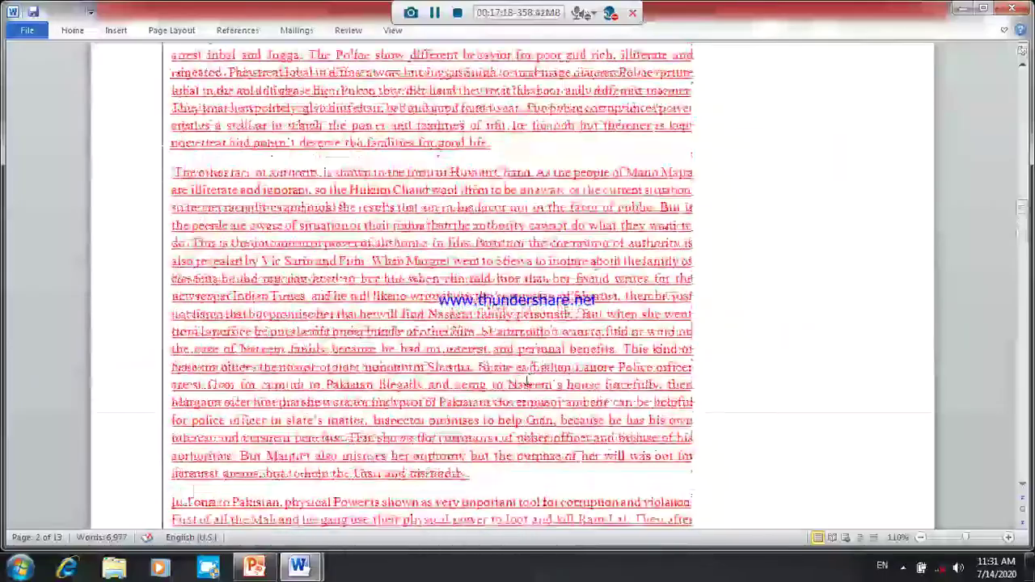
{"action": "scroll", "coordinate": [527, 378], "scroll_direction": "down", "scroll_amount": 8}
{"action": "scroll", "coordinate": [527, 379], "scroll_direction": "down", "scroll_amount": 8}
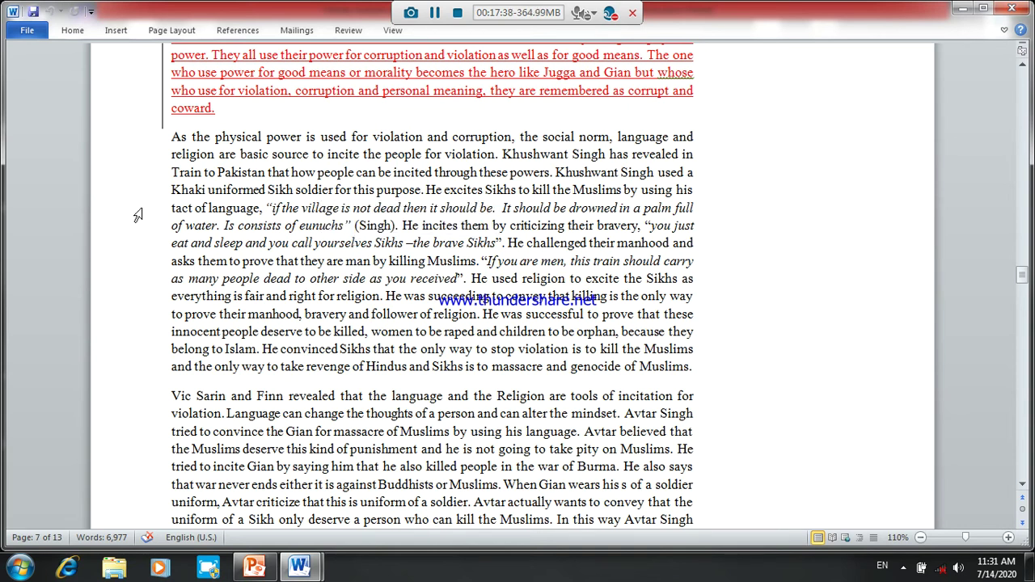
Step: Select a block of text, then close Compare Result 1 without saving
{"action": "mouse_move", "coordinate": [173, 140]}
{"action": "left_mouse_down"}
{"action": "mouse_move", "coordinate": [626, 419]}
{"action": "mouse_move", "coordinate": [631, 349]}
{"action": "mouse_move", "coordinate": [634, 365]}
{"action": "left_mouse_up"}
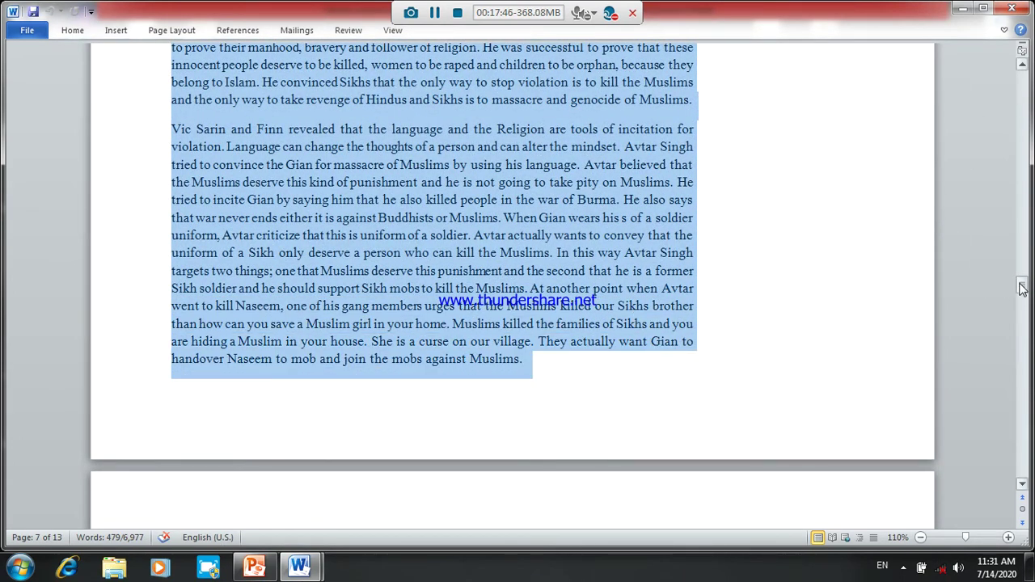
{"action": "left_click_drag", "start_coordinate": [1022, 285], "coordinate": [1021, 340]}
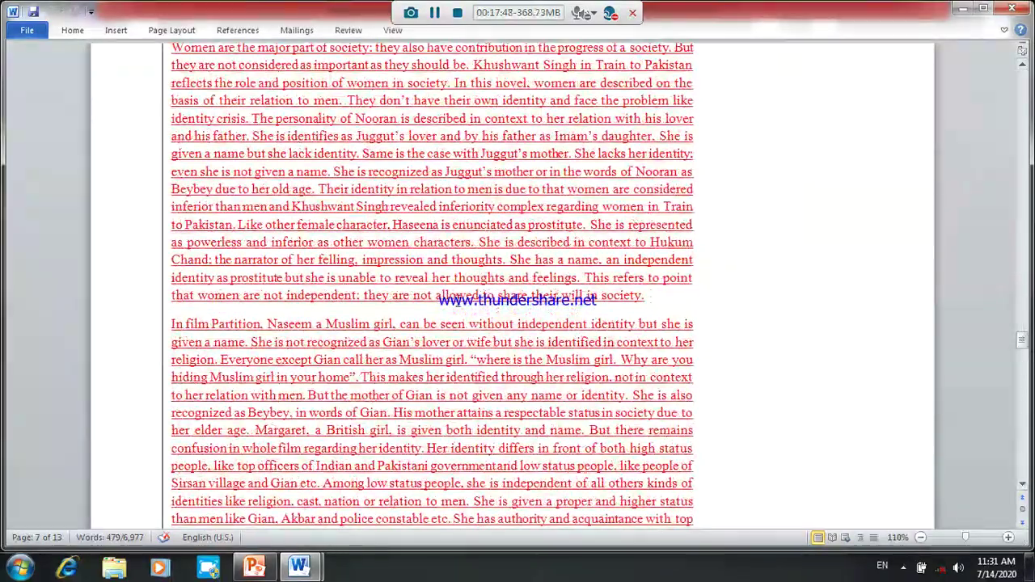
{"action": "left_click_drag", "start_coordinate": [1021, 343], "coordinate": [1021, 293]}
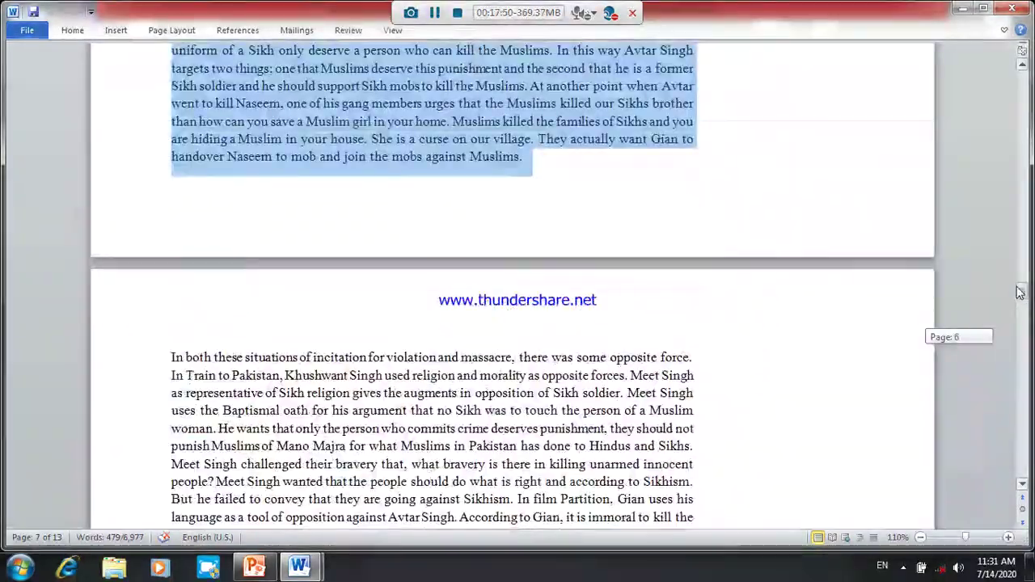
{"action": "left_click", "coordinate": [1011, 8]}
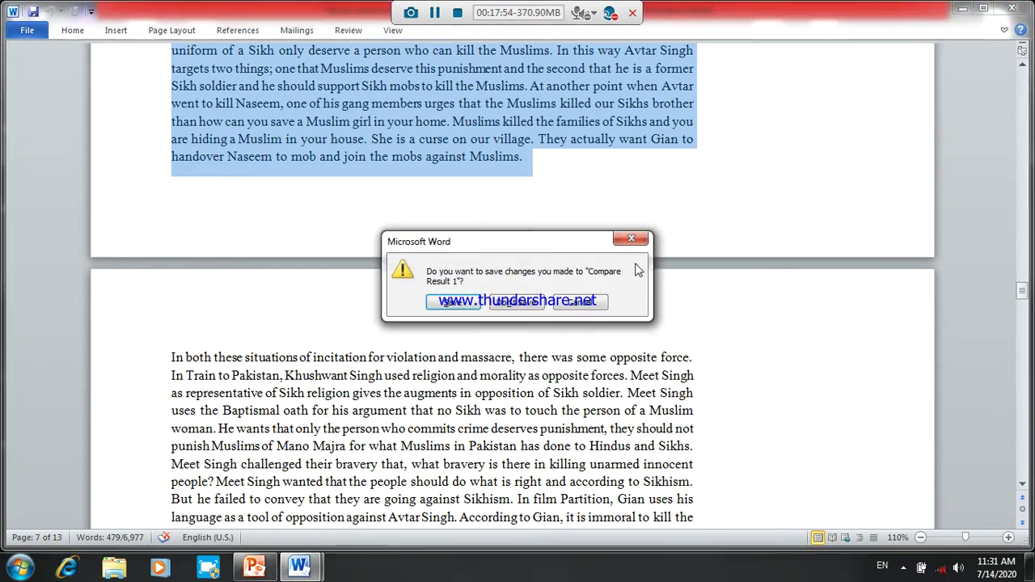
{"action": "left_click", "coordinate": [518, 303]}
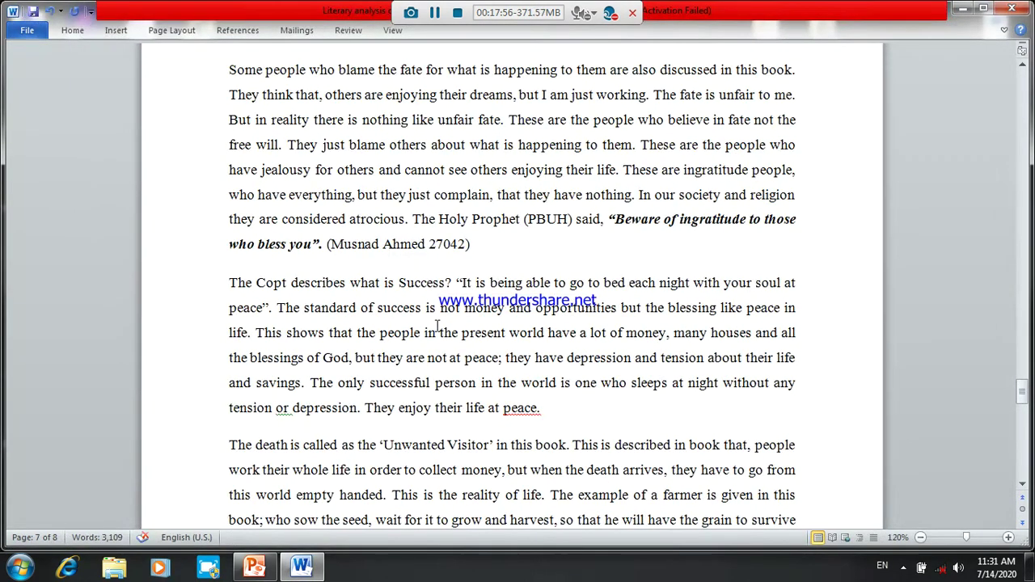
Step: Enforce read-only protection with limited formatting styles and an Everyone exception, secured by a password
{"action": "left_click", "coordinate": [349, 31]}
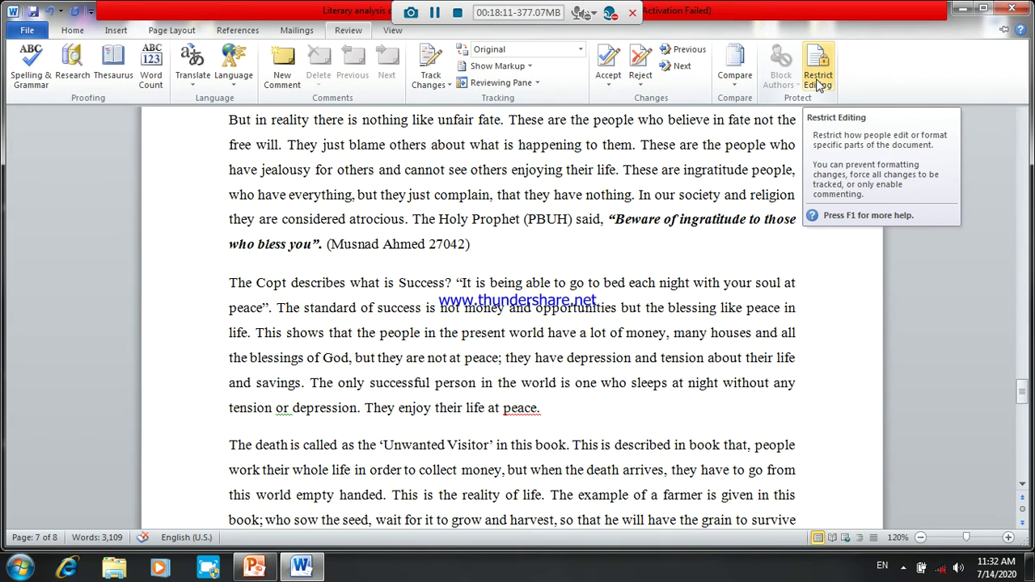
{"action": "left_click", "coordinate": [818, 81]}
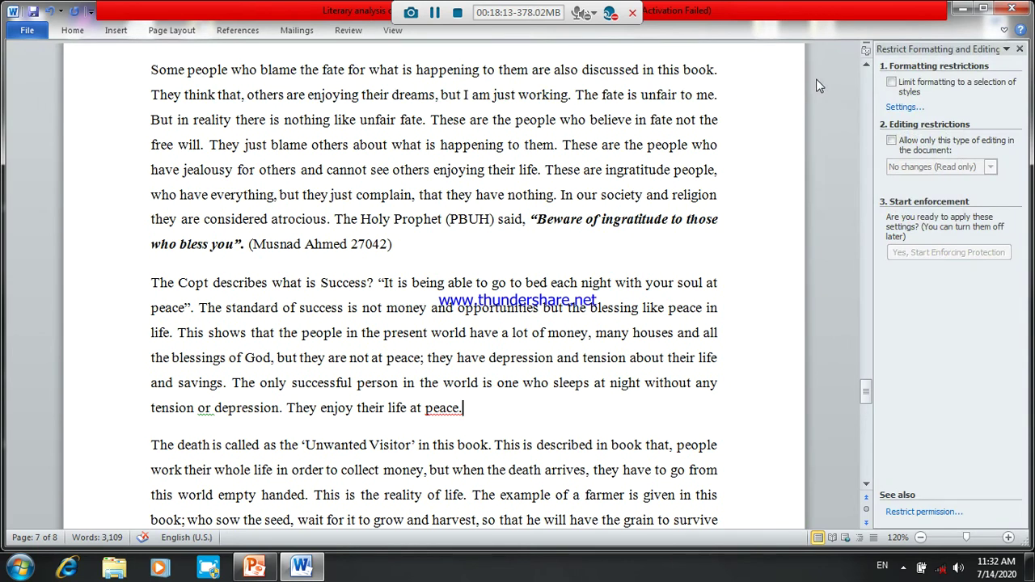
{"action": "left_click", "coordinate": [892, 84]}
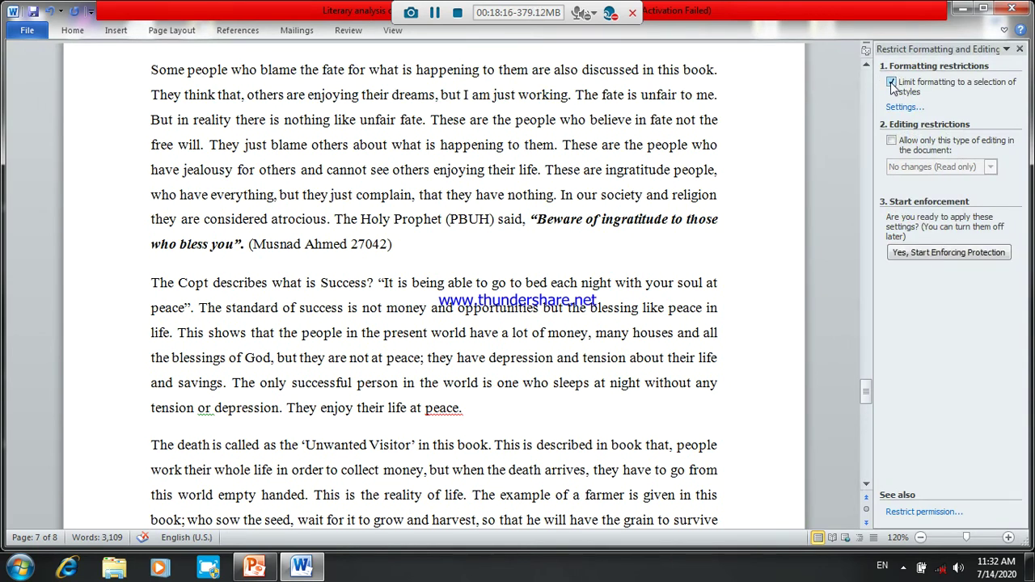
{"action": "left_click", "coordinate": [892, 141]}
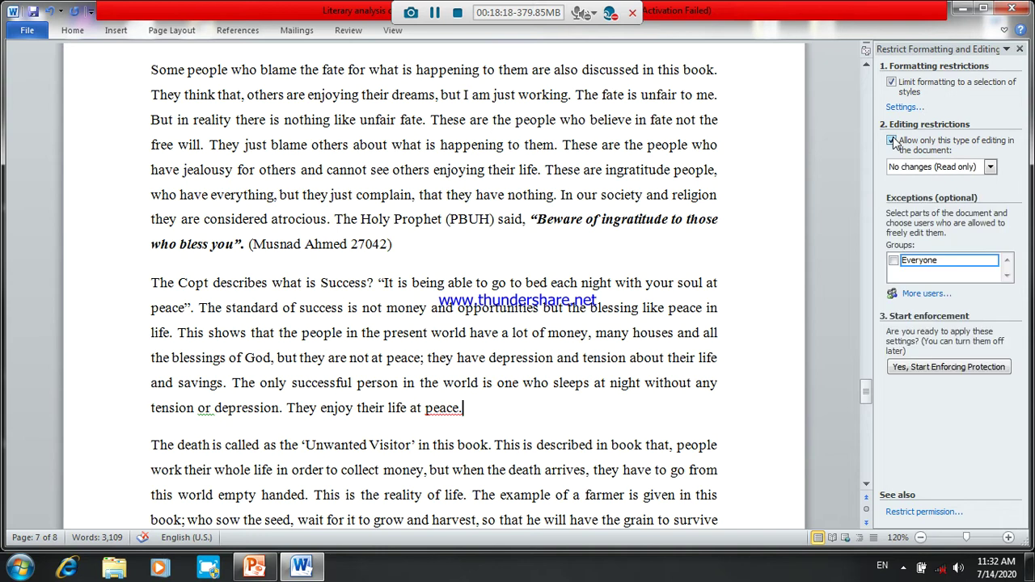
{"action": "left_click", "coordinate": [894, 262]}
{"action": "left_click", "coordinate": [928, 368]}
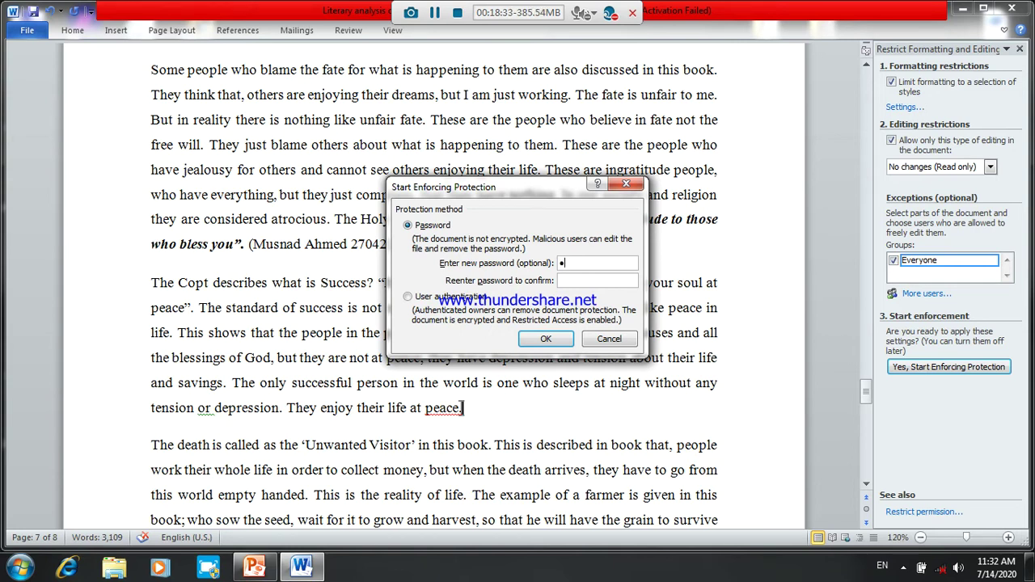
{"action": "left_click", "coordinate": [543, 340]}
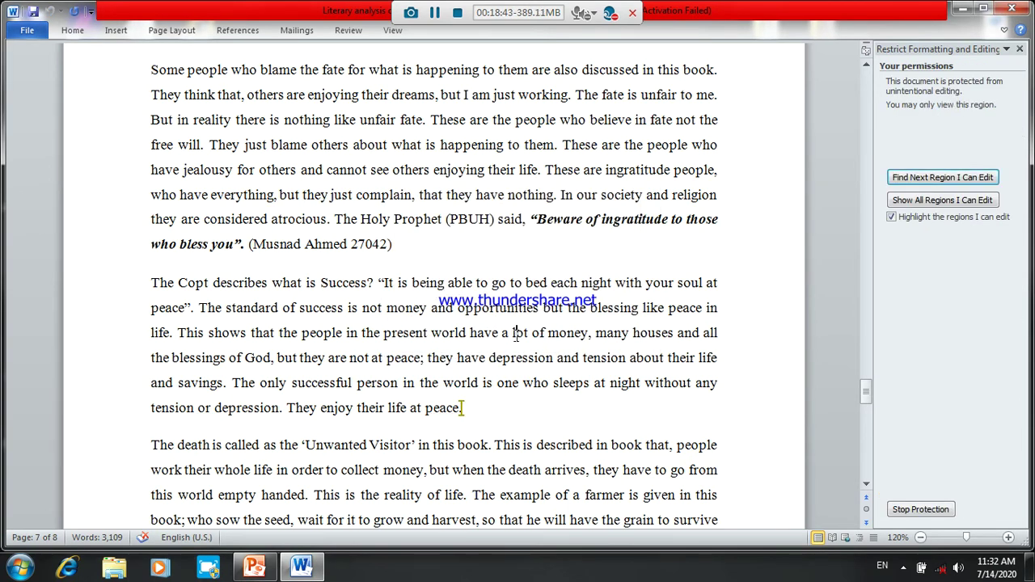
Step: Confirm the text is locked, then stop protection by entering the password
{"action": "key", "text": "BackSpace"}
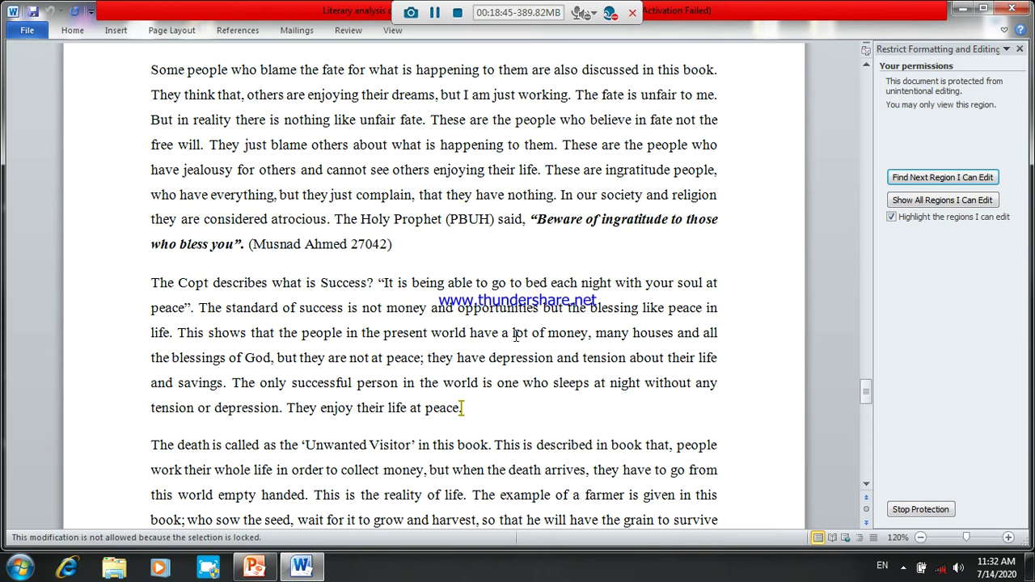
{"action": "left_click", "coordinate": [70, 32]}
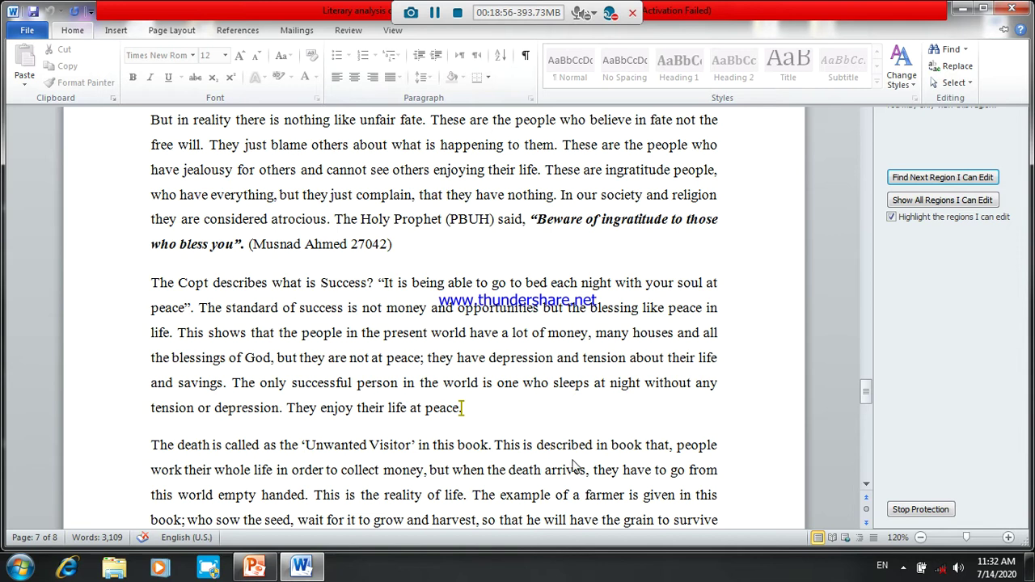
{"action": "left_click", "coordinate": [903, 508]}
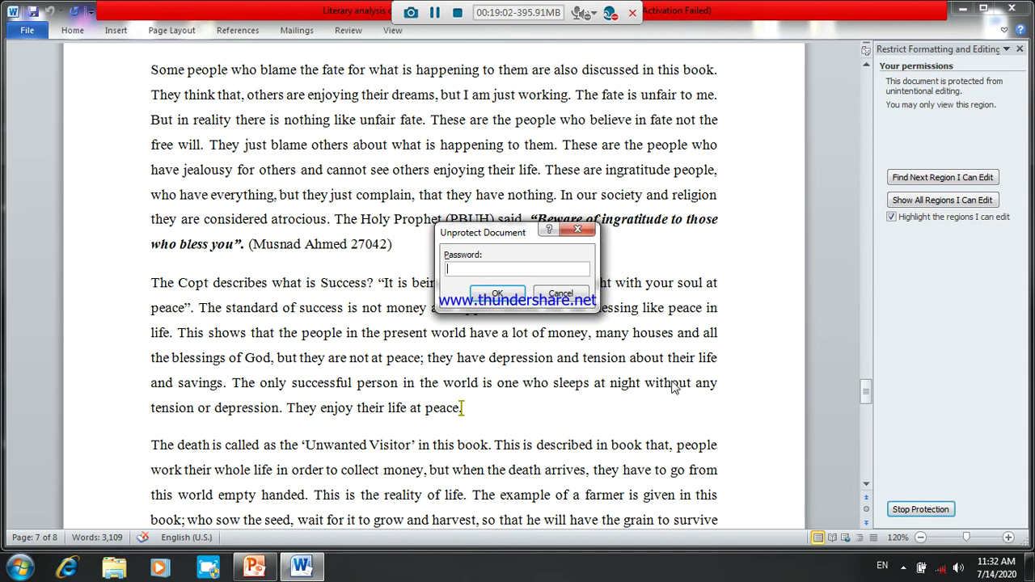
{"action": "left_click", "coordinate": [488, 295]}
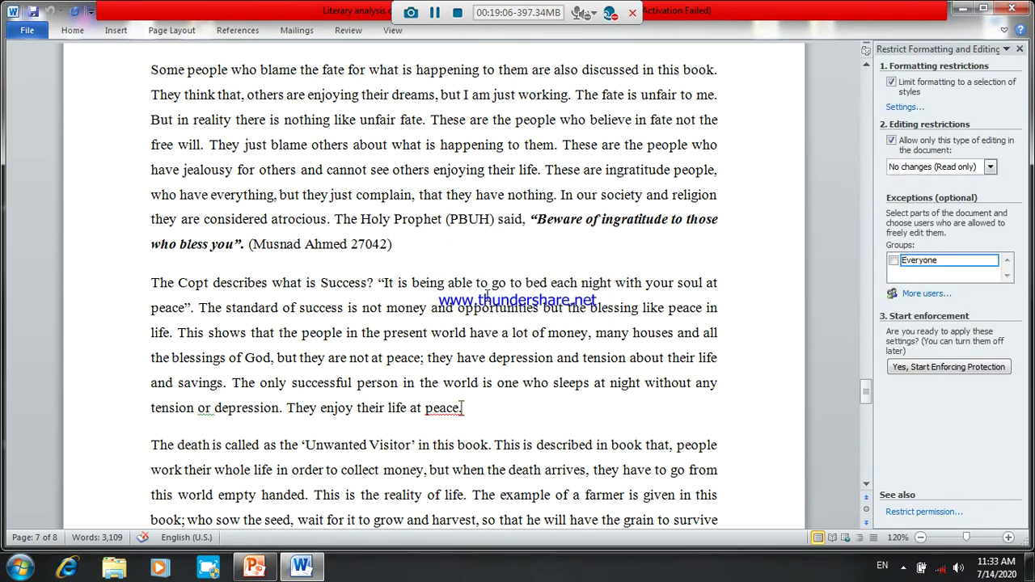
Step: Type and remove test characters to verify editing, then close the Restrict Editing pane
{"action": "type", "text": "jjshhj"}
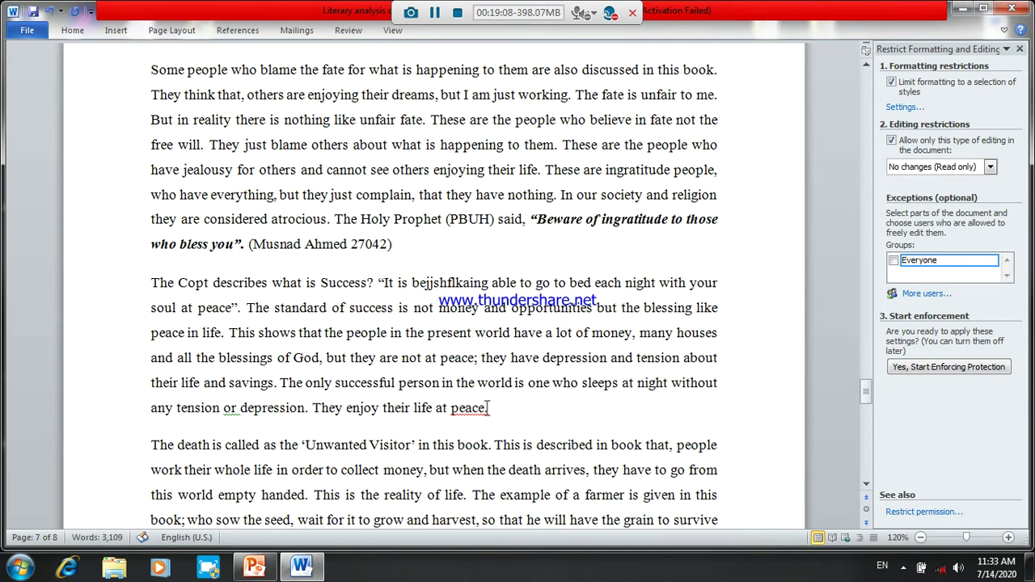
{"action": "key", "text": "BackSpace"}
{"action": "key", "text": "BackSpace"}
{"action": "key", "text": "BackSpace"}
{"action": "key", "text": "BackSpace"}
{"action": "key", "text": "BackSpace"}
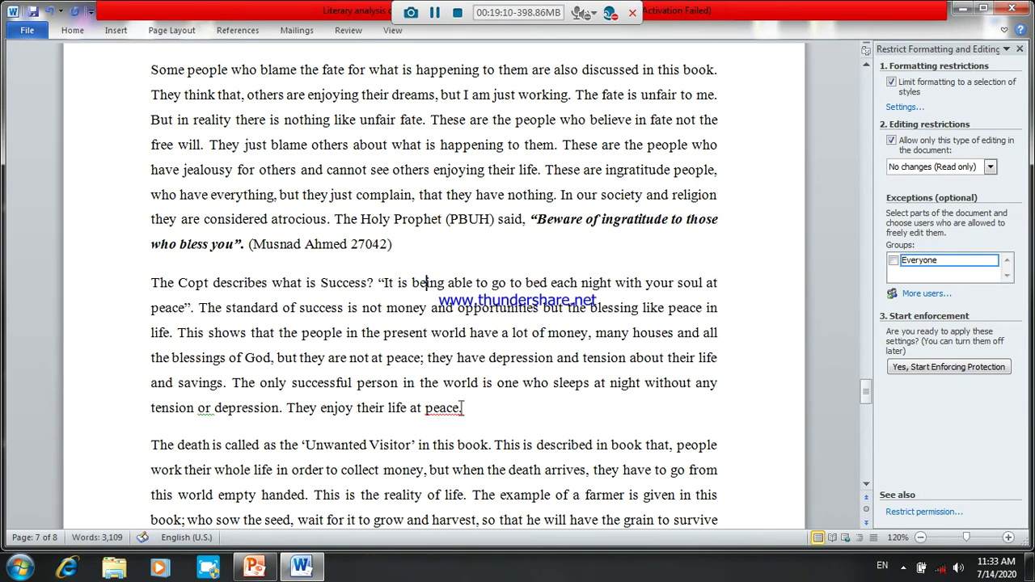
{"action": "left_click", "coordinate": [346, 31]}
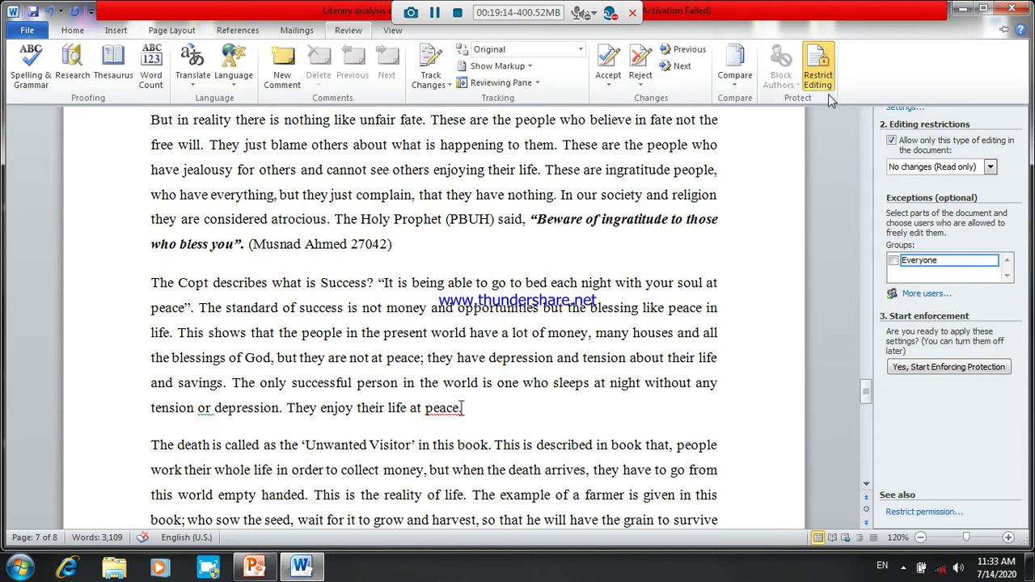
{"action": "left_click", "coordinate": [825, 65]}
{"action": "key", "text": "ctrl+F1"}
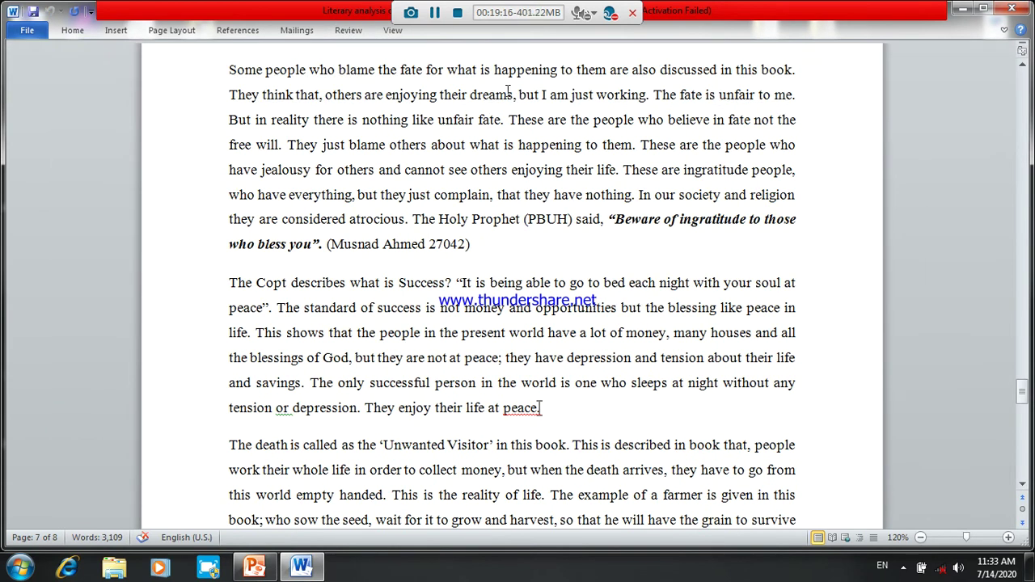
Step: Preview the essay in Full Screen Reading, close it, then switch to Outline view
{"action": "left_click", "coordinate": [394, 30]}
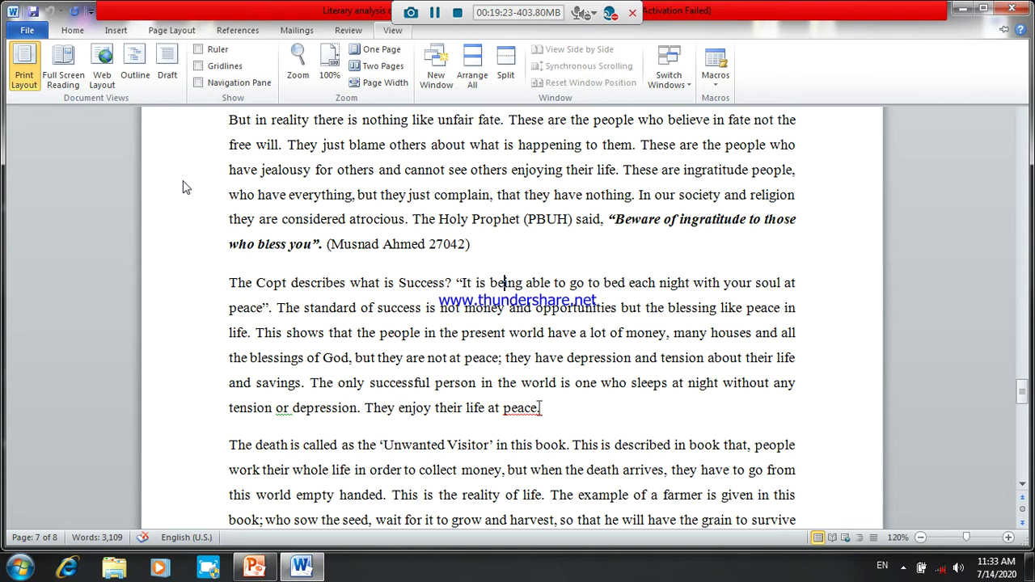
{"action": "left_click", "coordinate": [68, 65]}
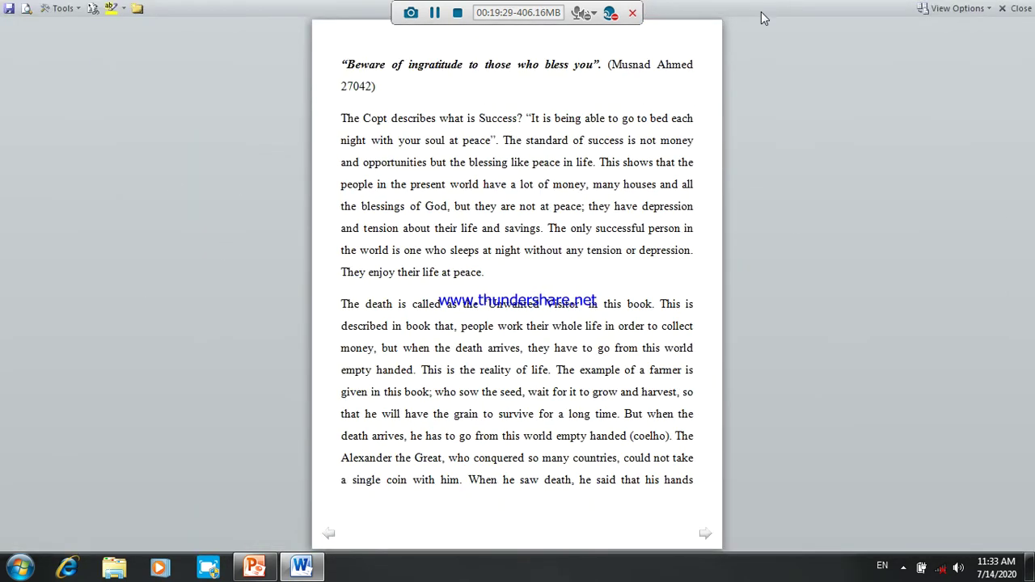
{"action": "left_click", "coordinate": [1016, 10]}
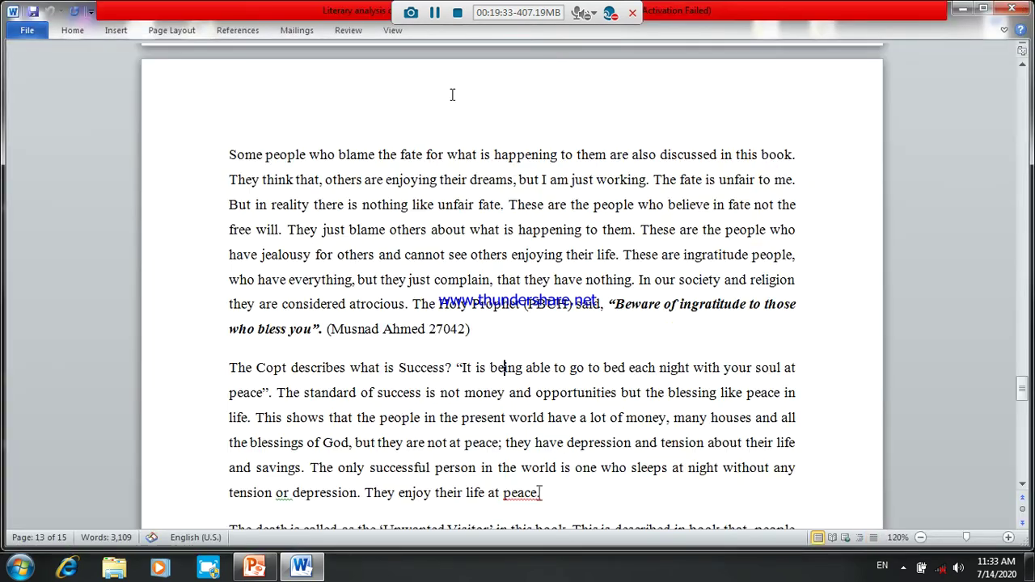
{"action": "left_click", "coordinate": [392, 30]}
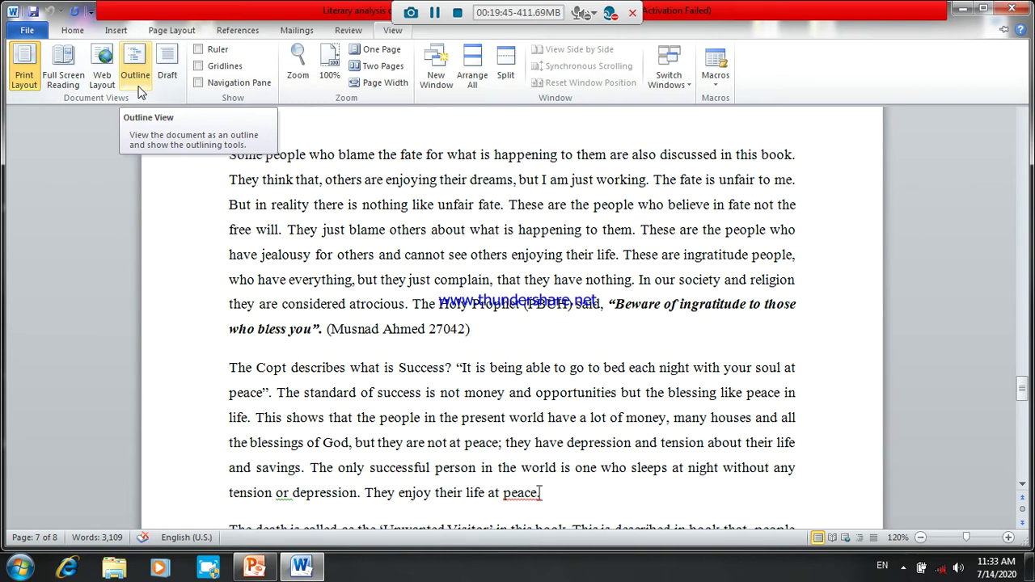
{"action": "left_click", "coordinate": [138, 89]}
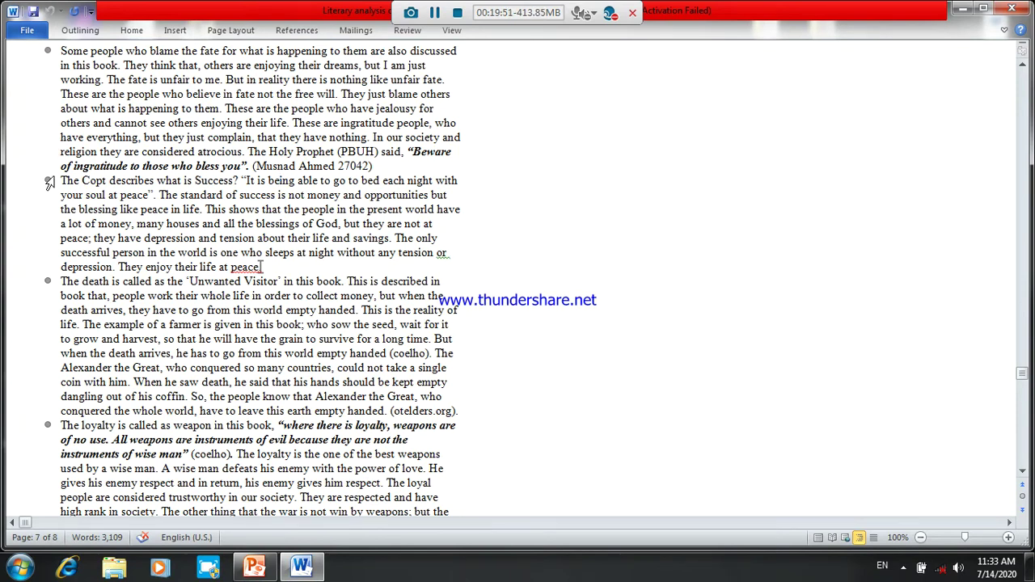
{"action": "left_click", "coordinate": [48, 178]}
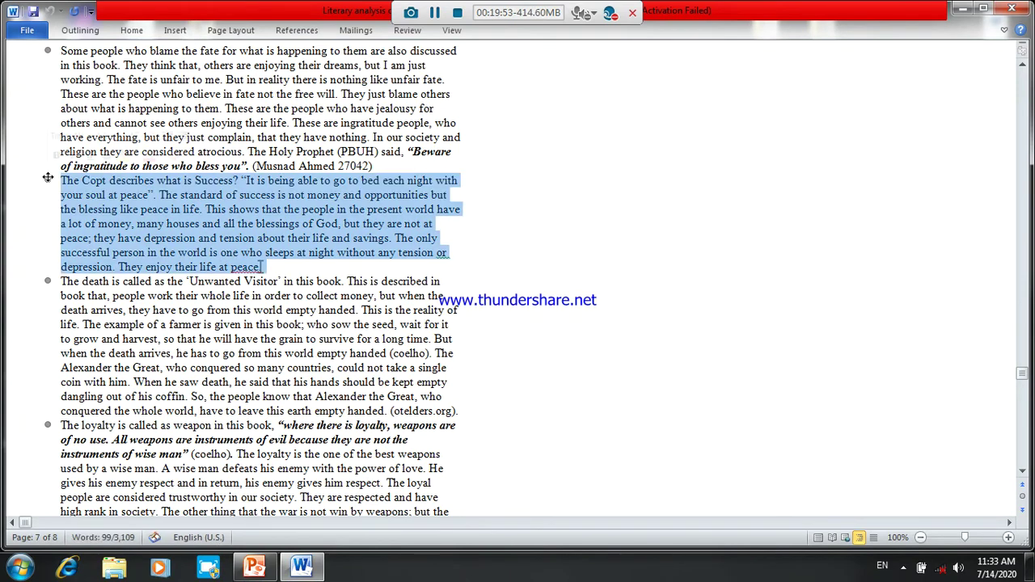
{"action": "left_click", "coordinate": [48, 282]}
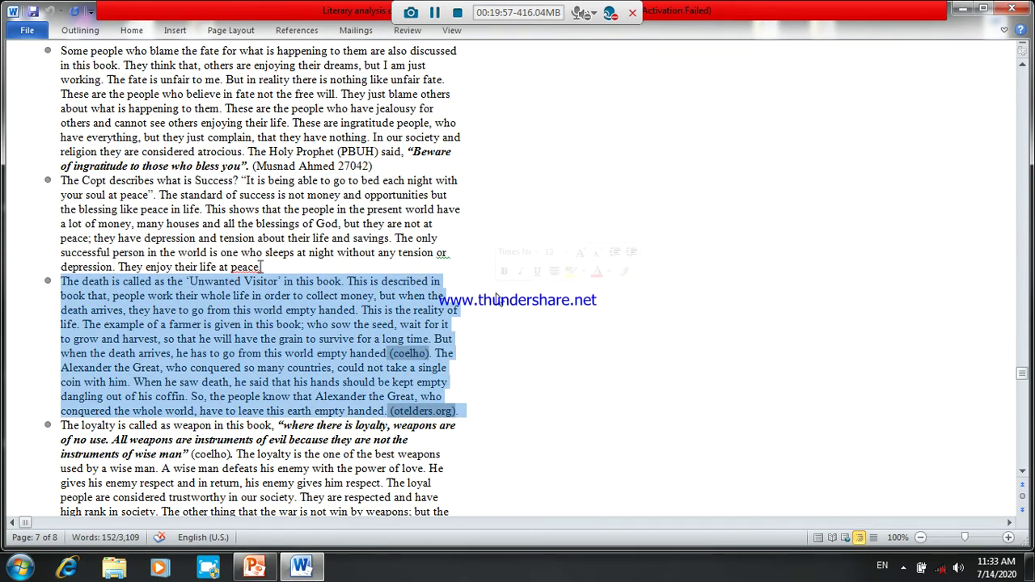
{"action": "left_click", "coordinate": [465, 181]}
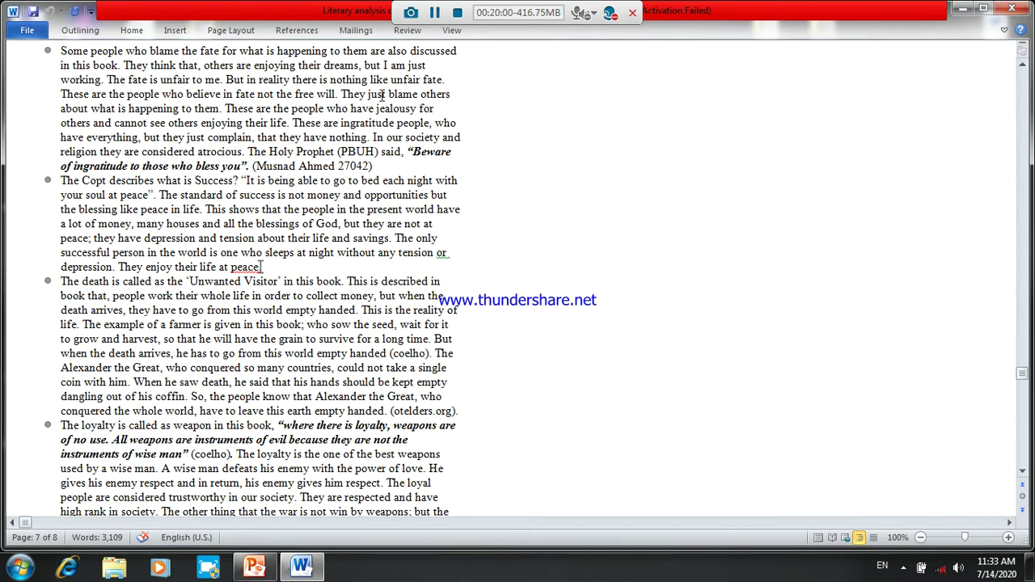
{"action": "left_click", "coordinate": [452, 31]}
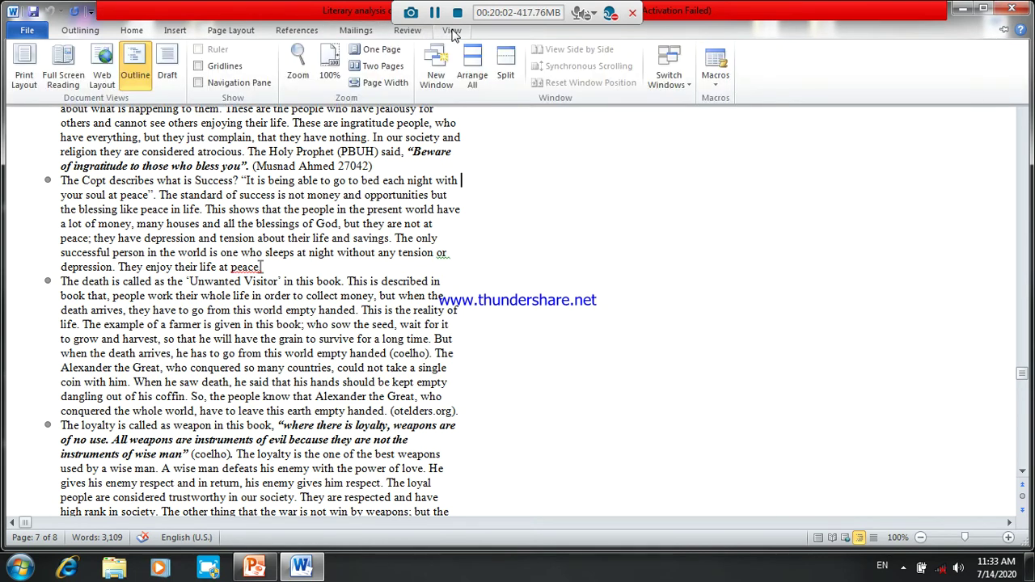
{"action": "left_click", "coordinate": [135, 65]}
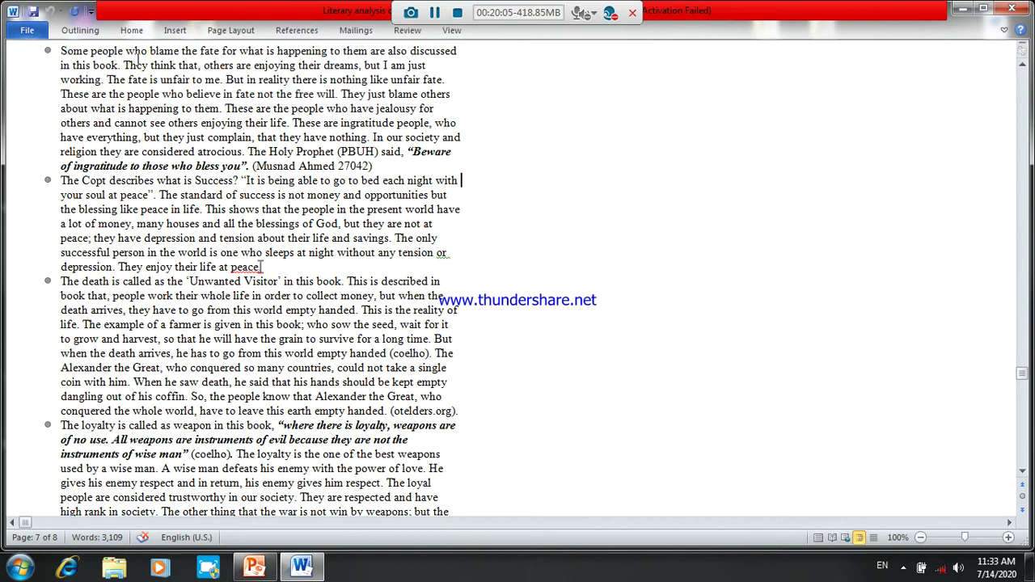
{"action": "left_click", "coordinate": [452, 32]}
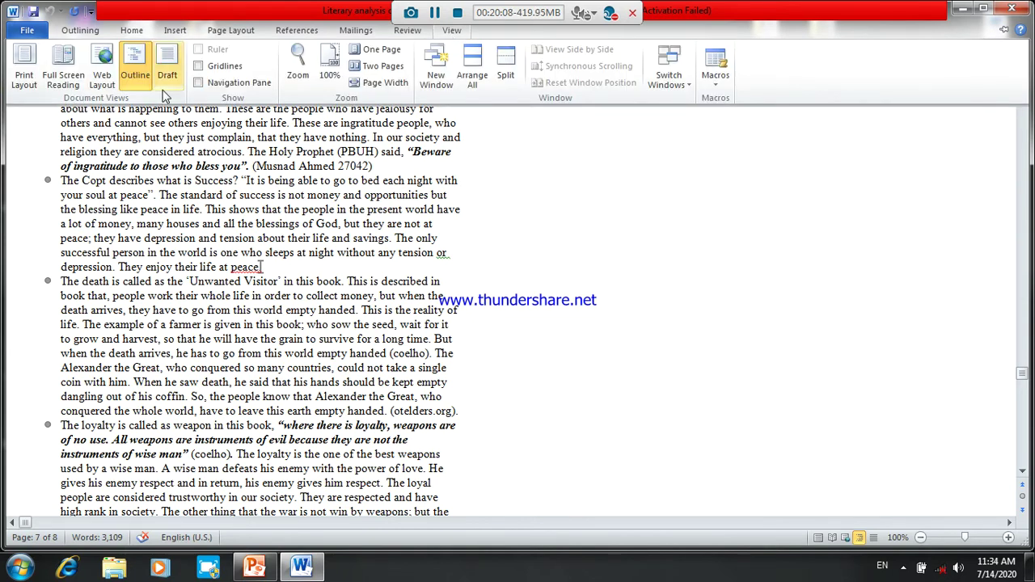
{"action": "left_click", "coordinate": [31, 70]}
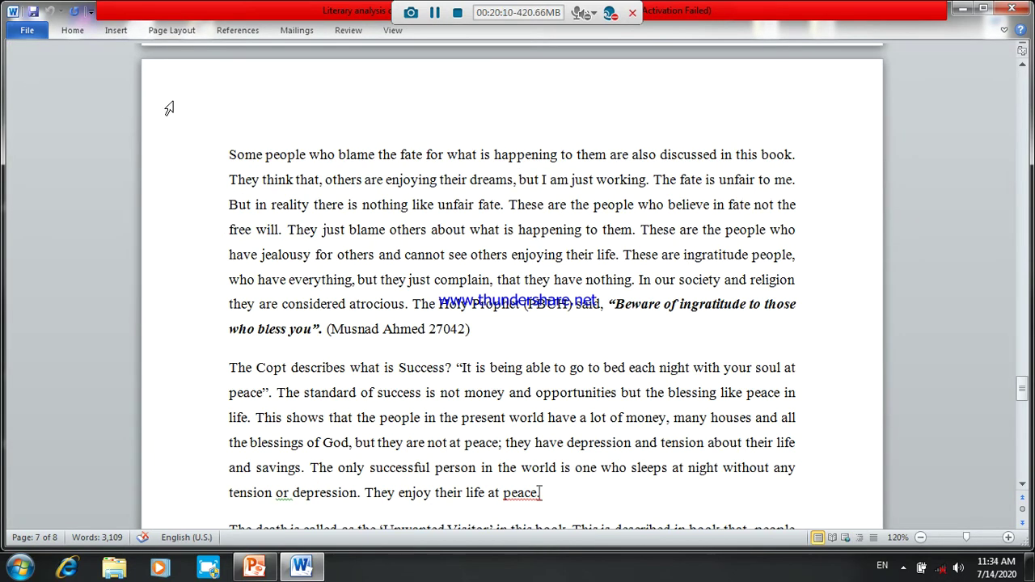
{"action": "left_click", "coordinate": [392, 32]}
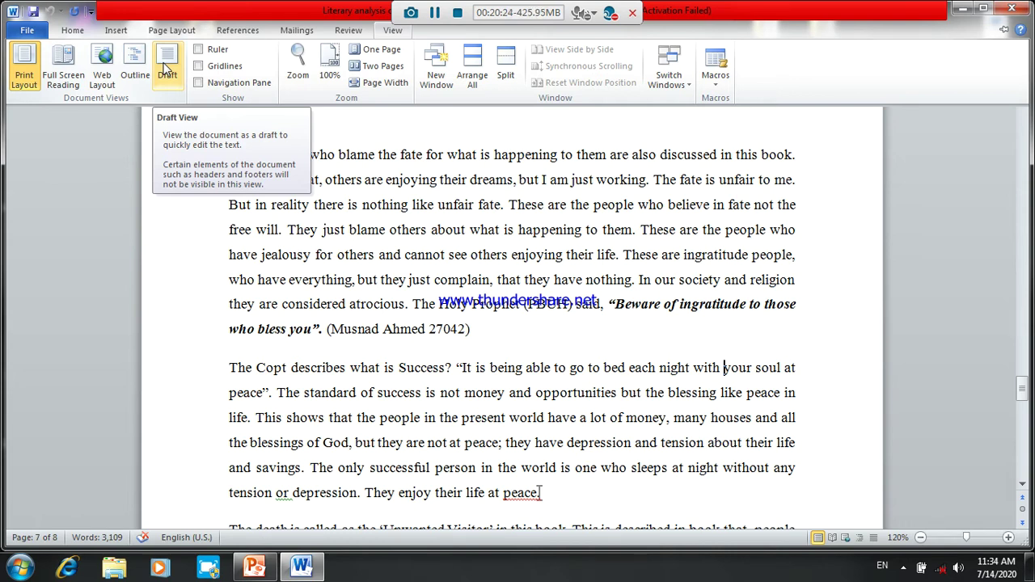
{"action": "left_click", "coordinate": [166, 69]}
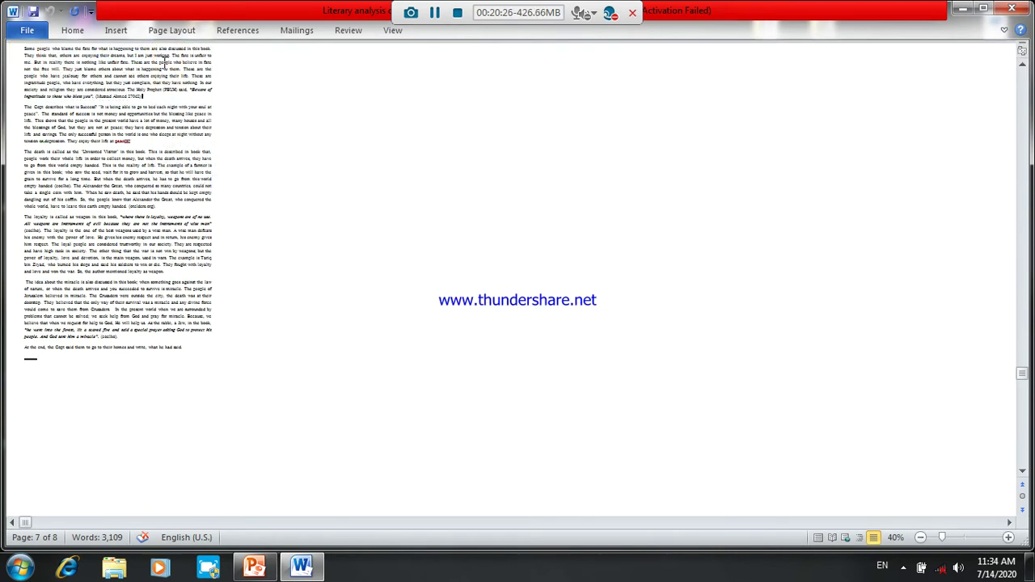
{"action": "scroll", "coordinate": [166, 63], "scroll_direction": "up", "scroll_amount": 5}
{"action": "scroll", "coordinate": [166, 62], "scroll_direction": "up", "scroll_amount": 5}
{"action": "scroll", "coordinate": [165, 62], "scroll_direction": "up", "scroll_amount": 5}
{"action": "scroll", "coordinate": [166, 62], "scroll_direction": "up", "scroll_amount": 5}
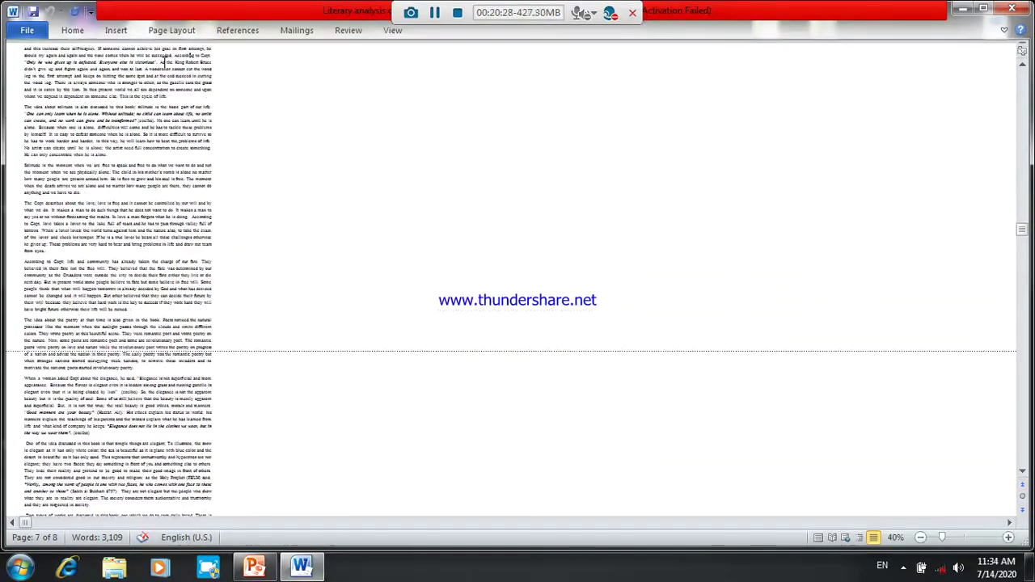
{"action": "scroll", "coordinate": [166, 62], "scroll_direction": "up", "scroll_amount": 5}
{"action": "scroll", "coordinate": [166, 65], "scroll_direction": "up", "scroll_amount": 5}
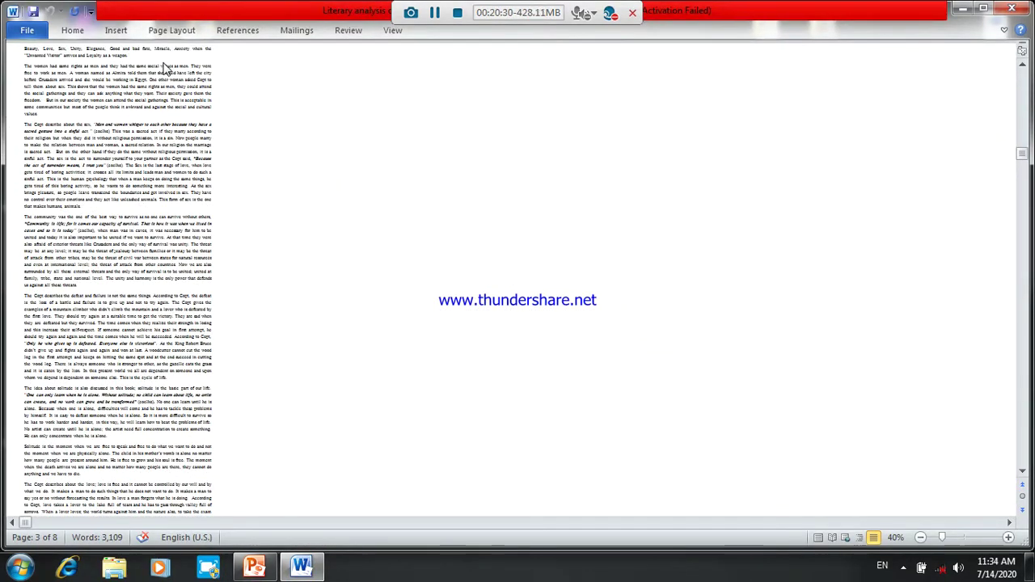
{"action": "left_click", "coordinate": [390, 31]}
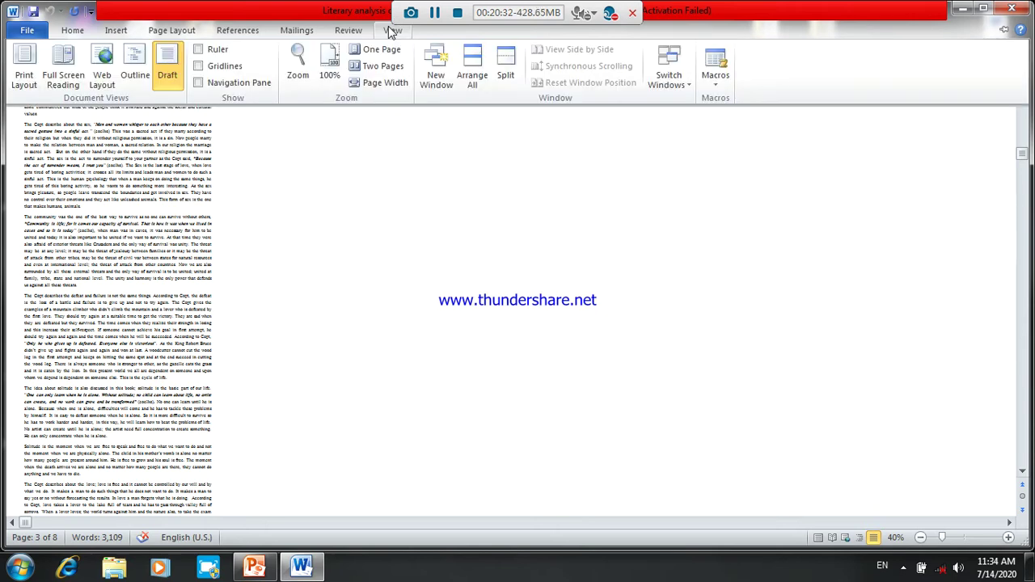
{"action": "left_click", "coordinate": [24, 65]}
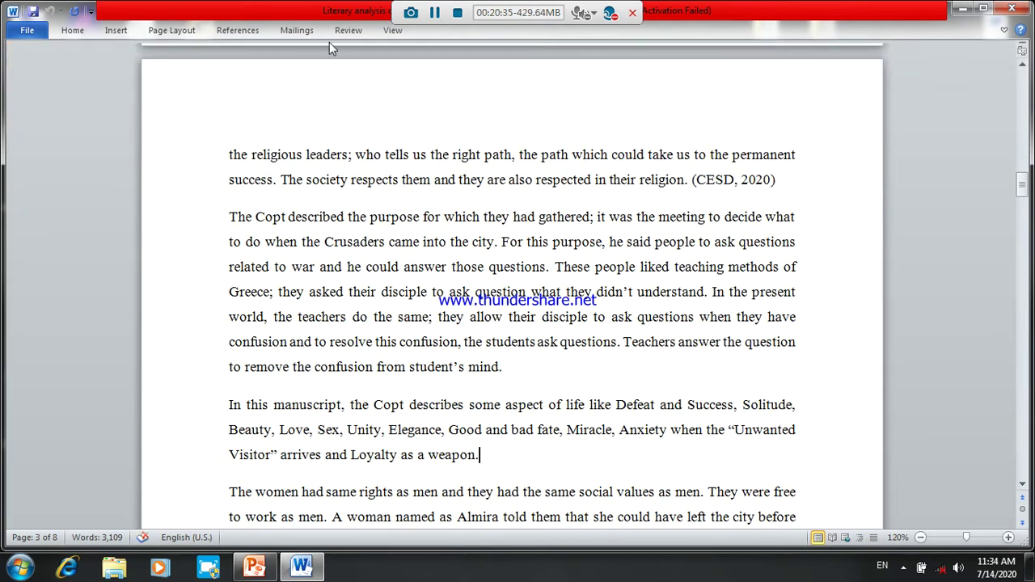
Step: Open the Navigation Pane and add a new paragraph after the 'mind' sentence
{"action": "left_click", "coordinate": [393, 31]}
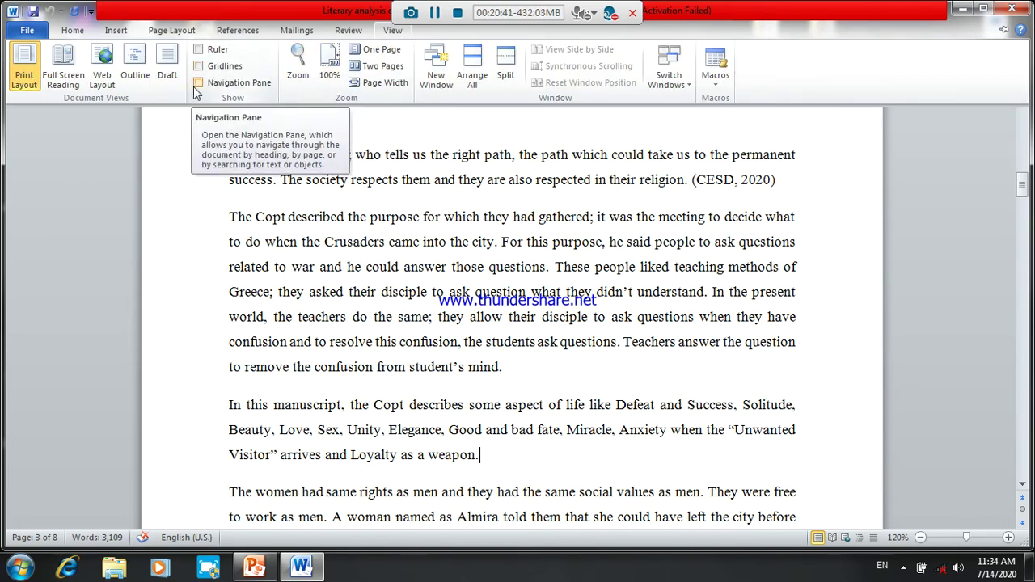
{"action": "left_click", "coordinate": [194, 85]}
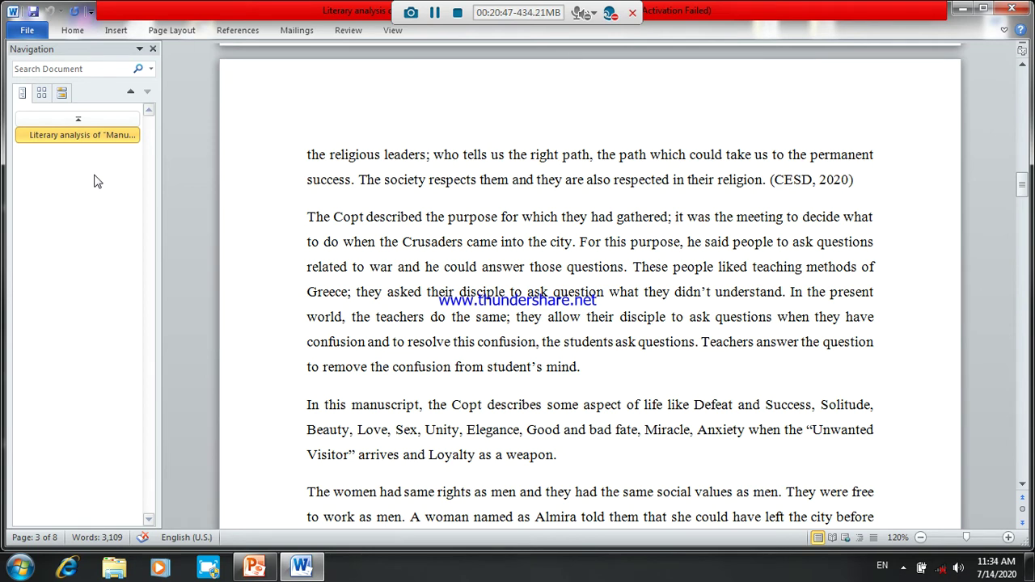
{"action": "left_click", "coordinate": [579, 368]}
{"action": "type", "text": "."}
{"action": "key", "text": "Return"}
{"action": "key", "text": "Return"}
{"action": "key", "text": "Return"}
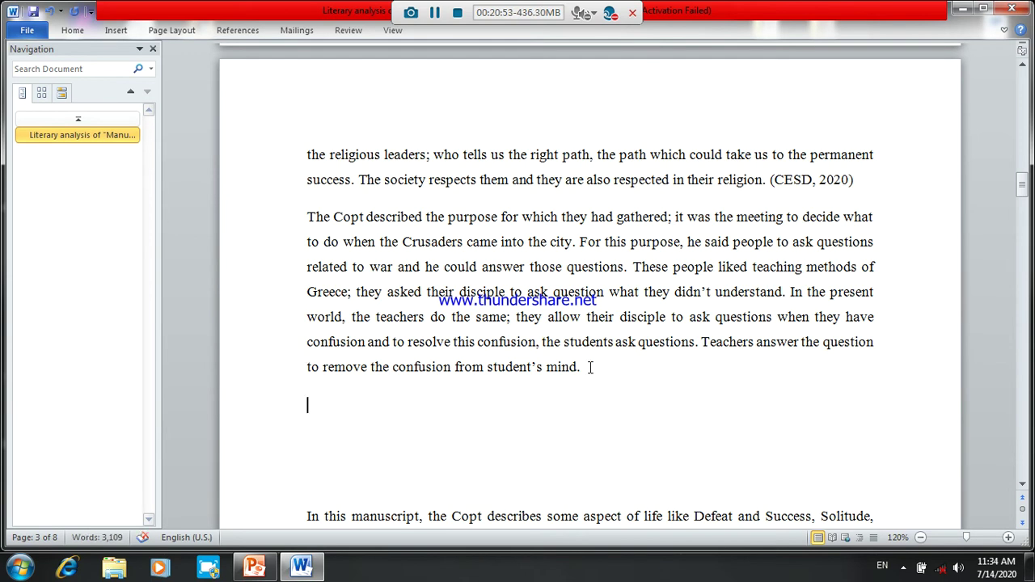
Step: Add test headings 'k' as Heading 1 and 'lkdshskld' as Heading 2
{"action": "left_click", "coordinate": [72, 30]}
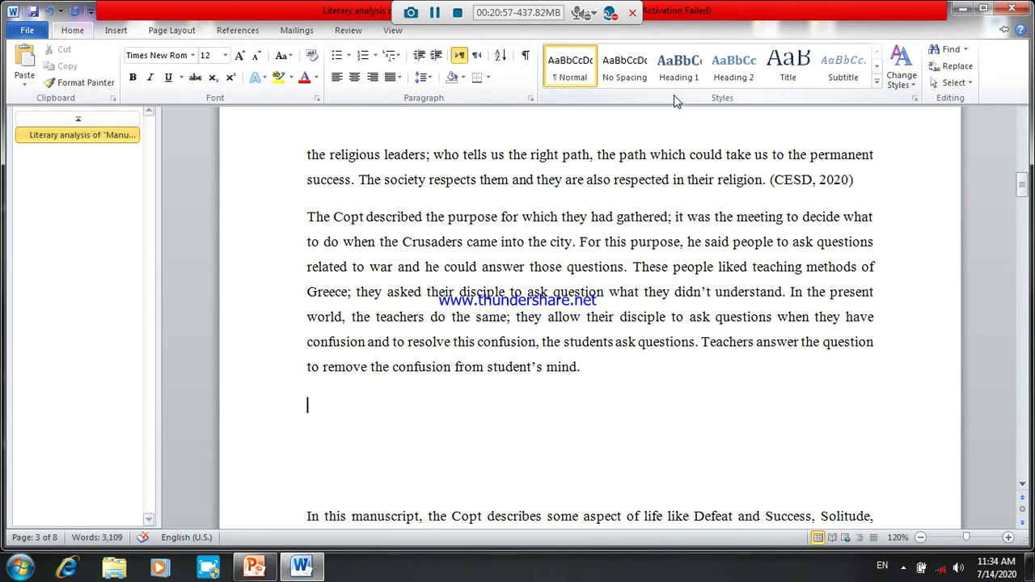
{"action": "left_click", "coordinate": [677, 72]}
{"action": "type", "text": "kjsadh"}
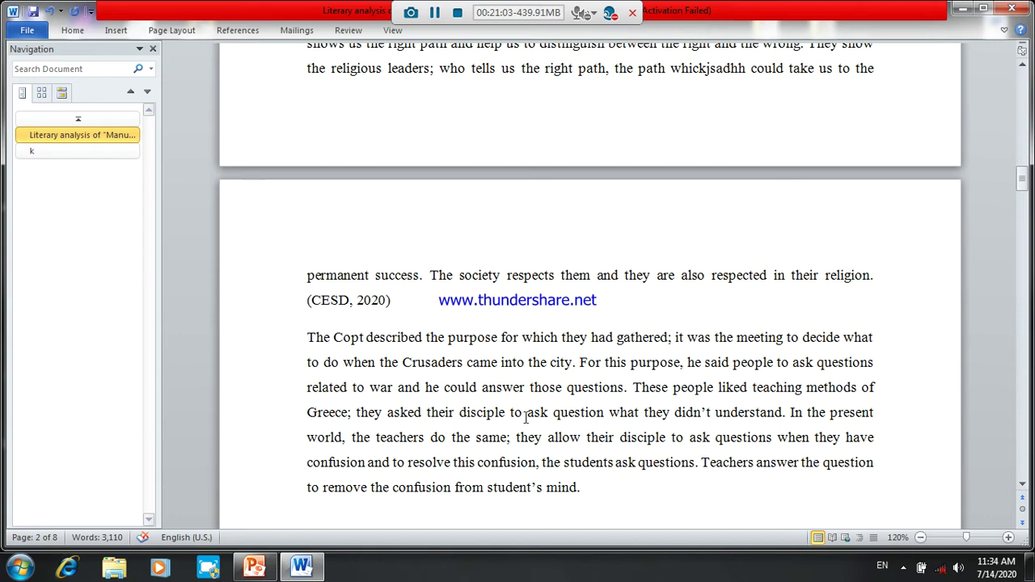
{"action": "left_click", "coordinate": [610, 501]}
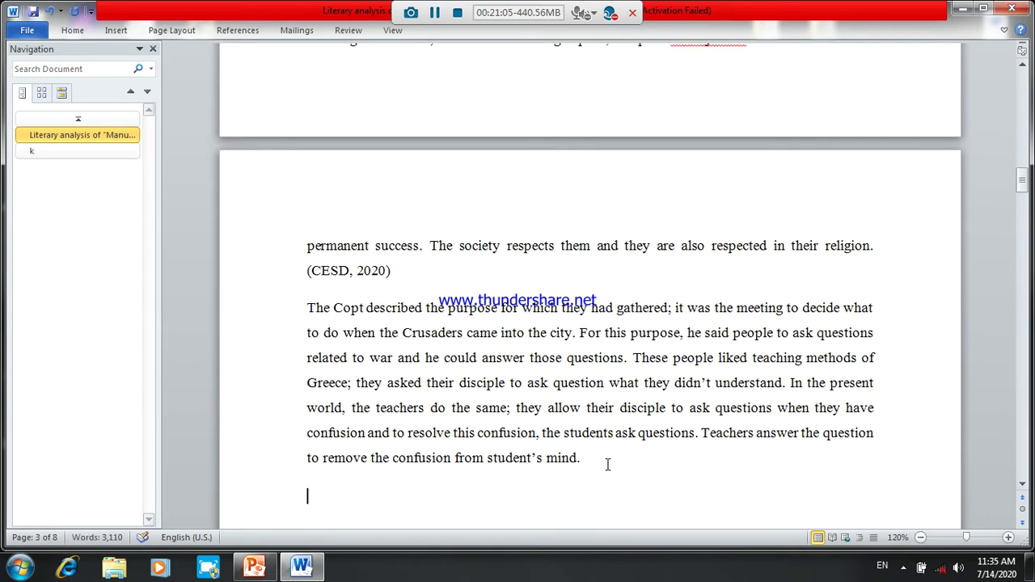
{"action": "left_click", "coordinate": [79, 38]}
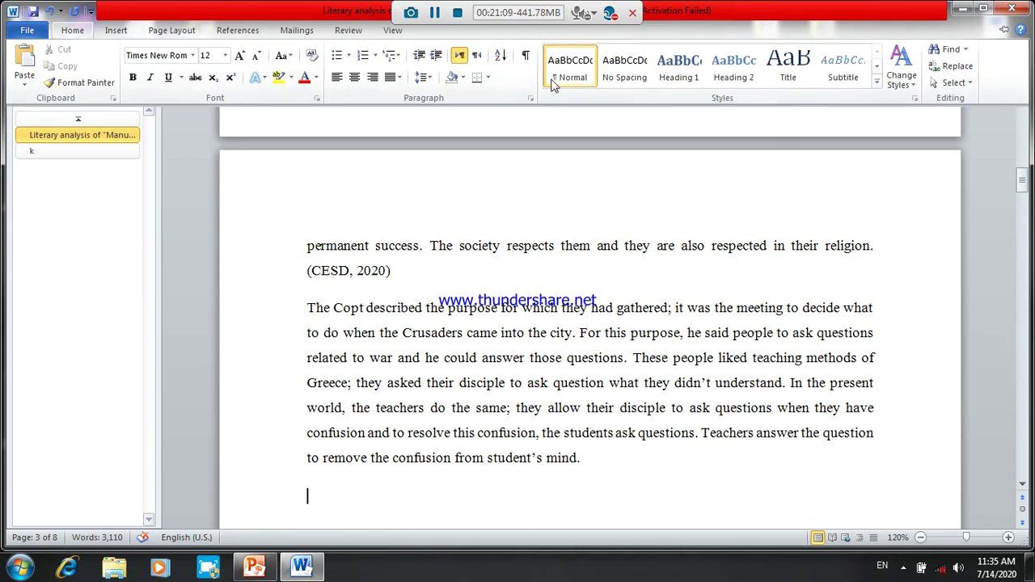
{"action": "left_click", "coordinate": [715, 77]}
{"action": "type", "text": "lkdshskld"}
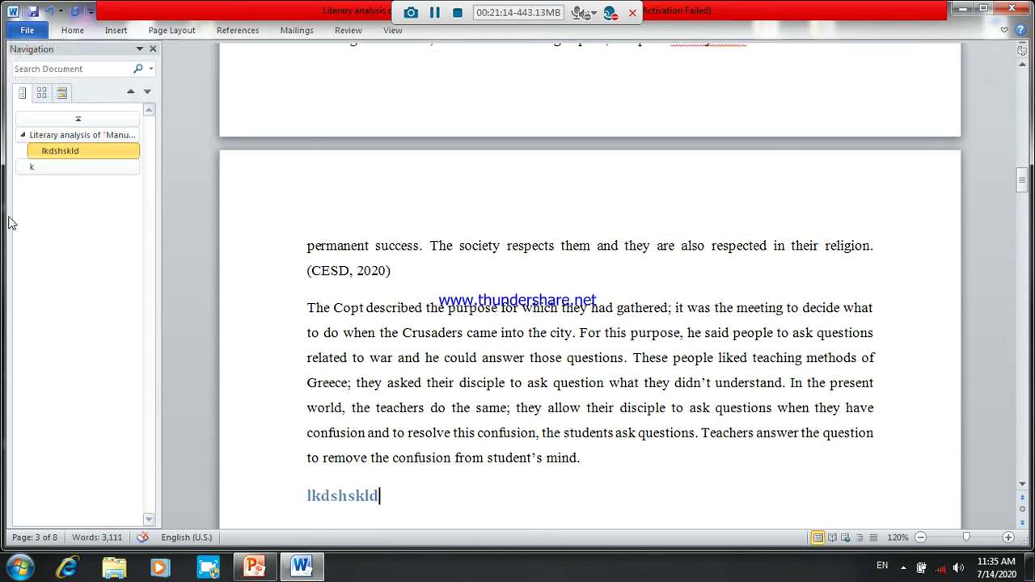
Step: Backspace away the lkdshskld and k test headings
{"action": "key", "text": "BackSpace"}
{"action": "key", "text": "BackSpace"}
{"action": "key", "text": "BackSpace"}
{"action": "key", "text": "BackSpace"}
{"action": "key", "text": "BackSpace"}
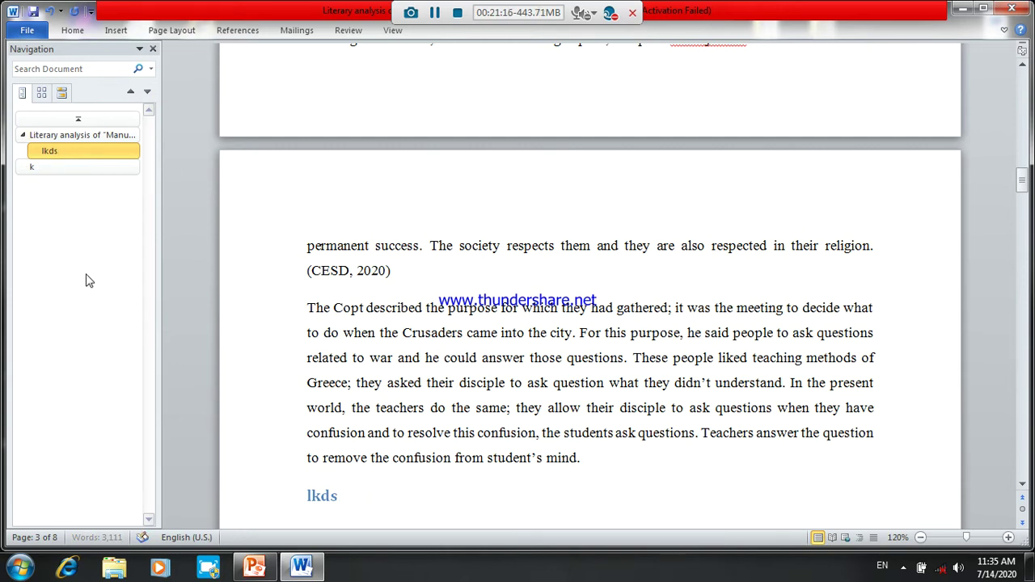
{"action": "key", "text": "BackSpace"}
{"action": "key", "text": "BackSpace"}
{"action": "key", "text": "BackSpace"}
{"action": "key", "text": "BackSpace"}
{"action": "key", "text": "BackSpace"}
{"action": "key", "text": "BackSpace"}
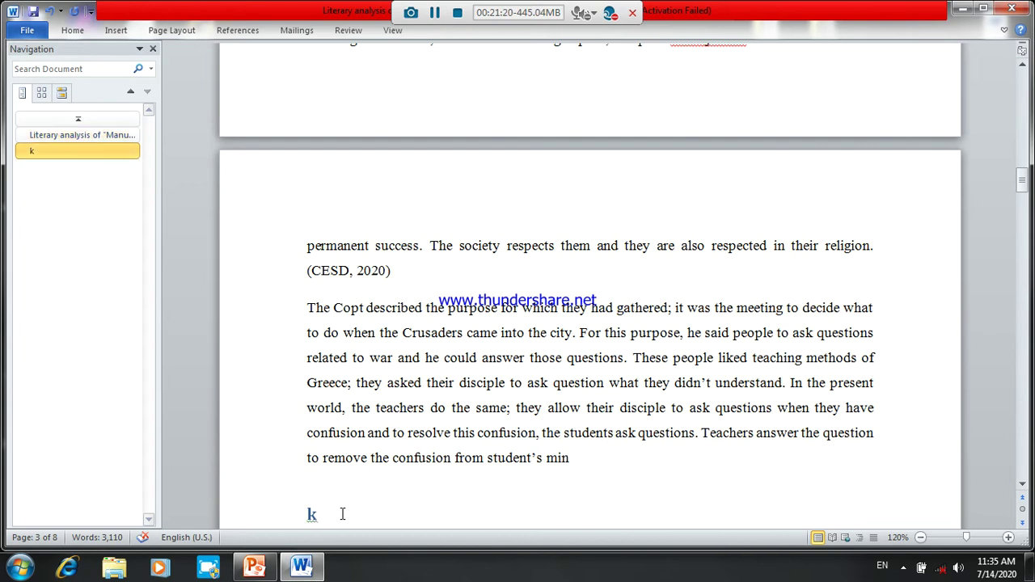
{"action": "key", "text": "BackSpace"}
{"action": "key", "text": "BackSpace"}
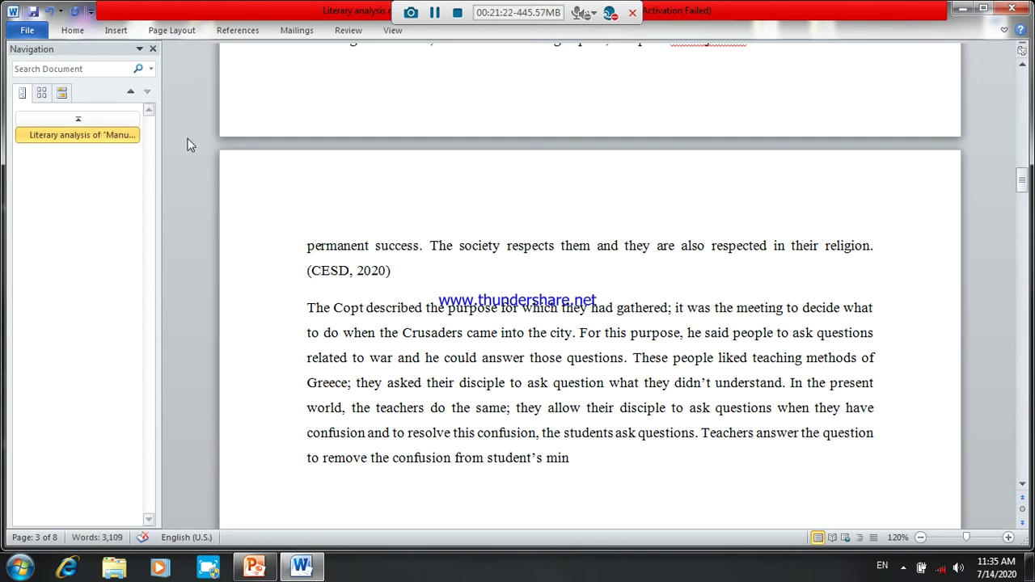
{"action": "left_click", "coordinate": [403, 30]}
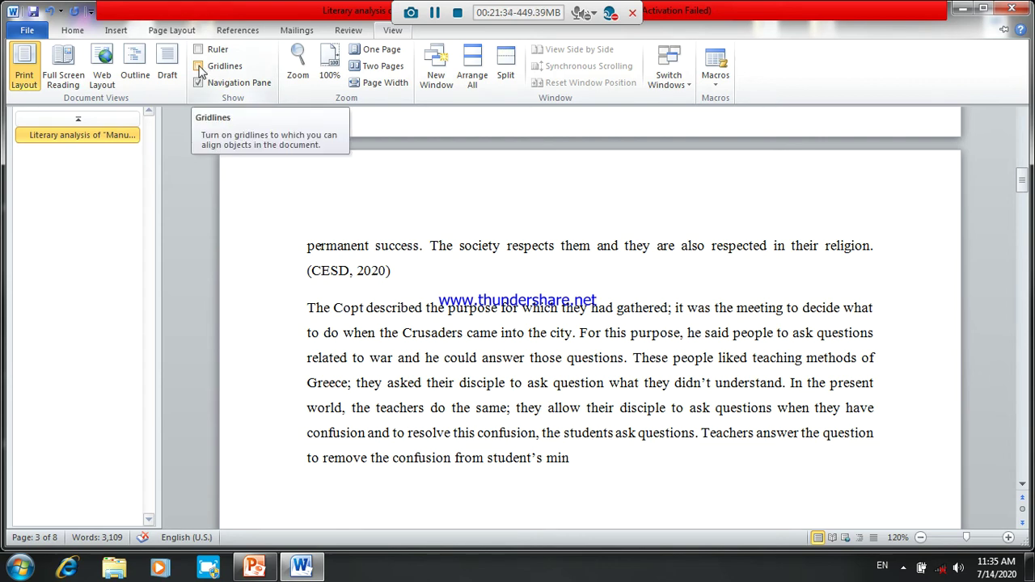
Step: Toggle gridlines on and back off, then turn on the rulers
{"action": "left_click", "coordinate": [199, 65]}
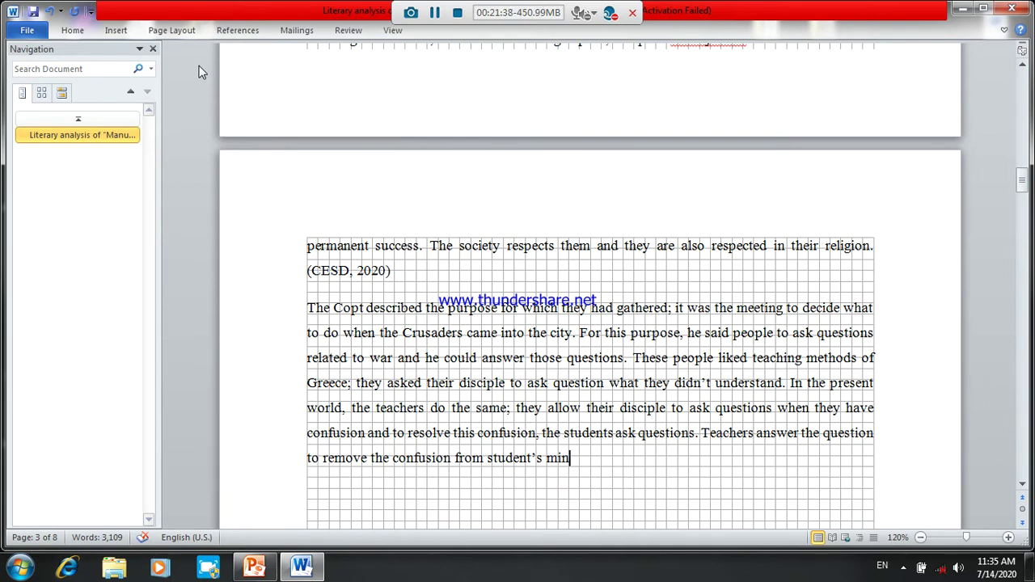
{"action": "left_click", "coordinate": [390, 34]}
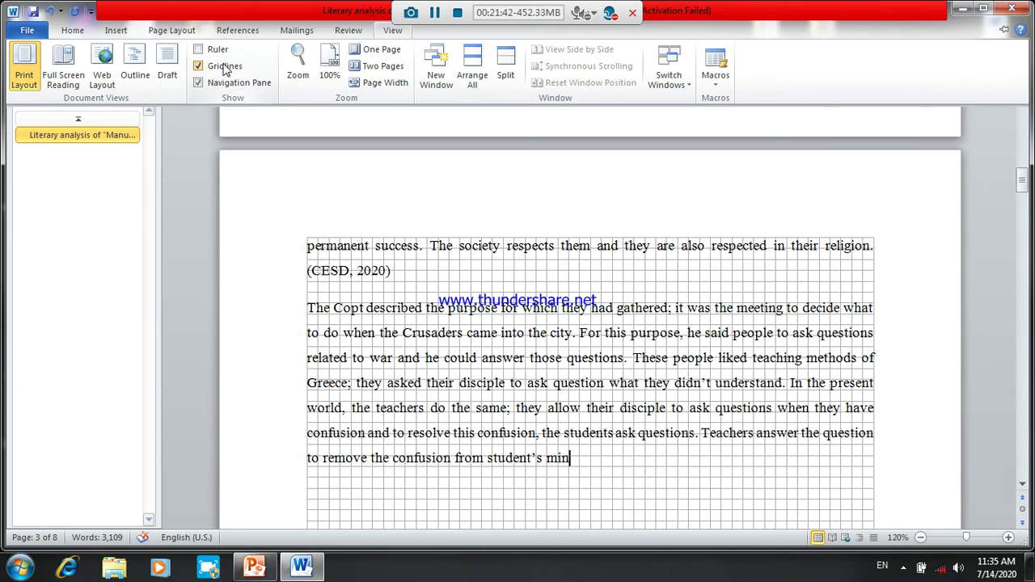
{"action": "left_click", "coordinate": [225, 70]}
{"action": "left_click", "coordinate": [391, 34]}
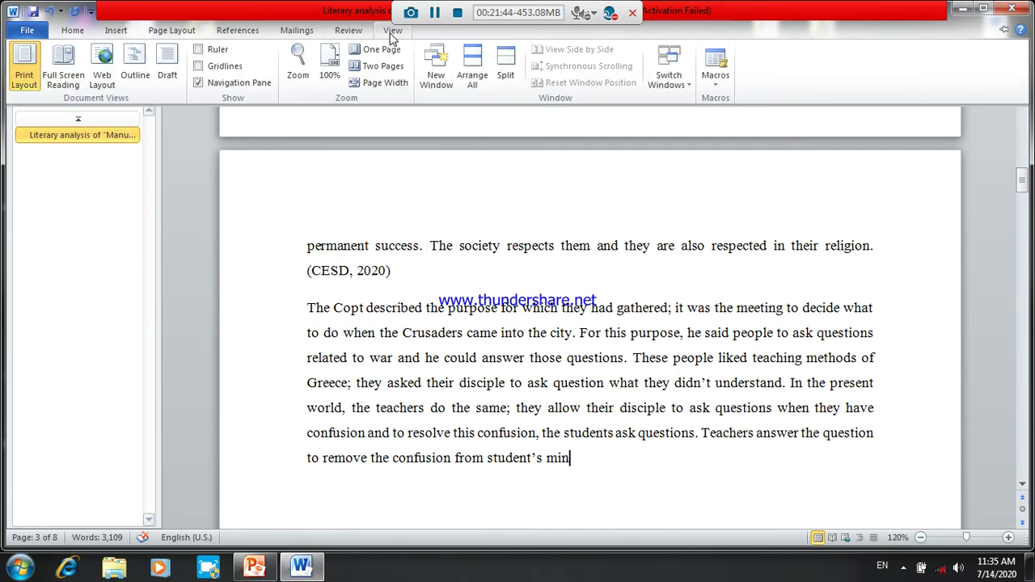
{"action": "left_click", "coordinate": [200, 49]}
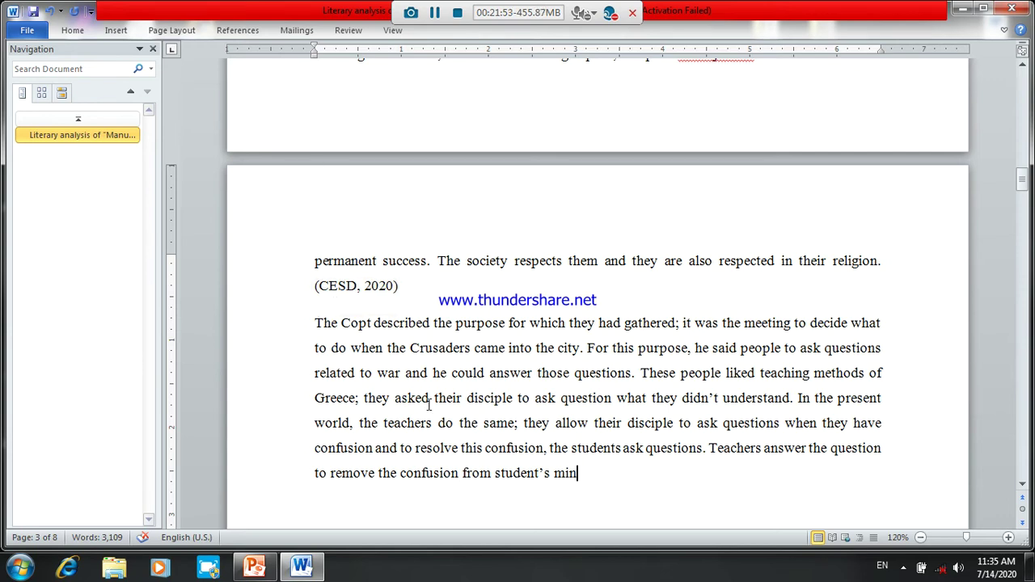
{"action": "left_click", "coordinate": [314, 322]}
{"action": "left_click_drag", "start_coordinate": [316, 57], "coordinate": [341, 56]}
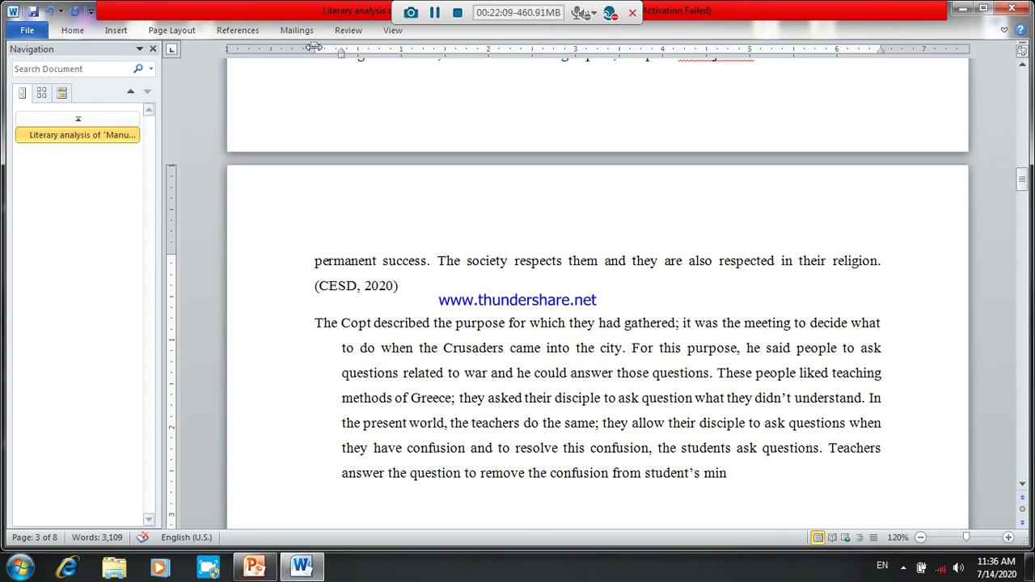
{"action": "left_click_drag", "start_coordinate": [314, 47], "coordinate": [342, 50]}
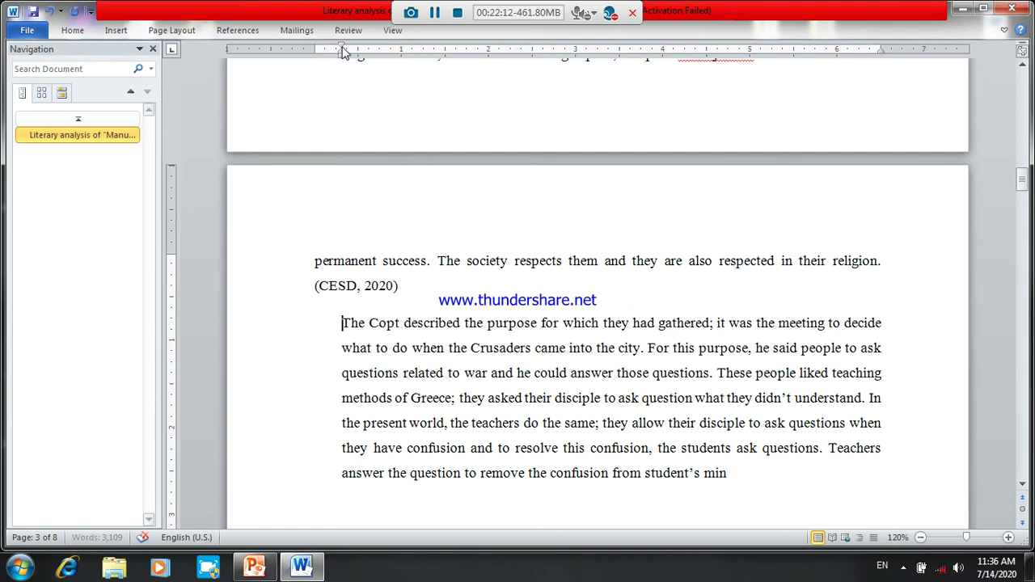
{"action": "left_click", "coordinate": [338, 349]}
{"action": "left_click_drag", "start_coordinate": [340, 47], "coordinate": [318, 49]}
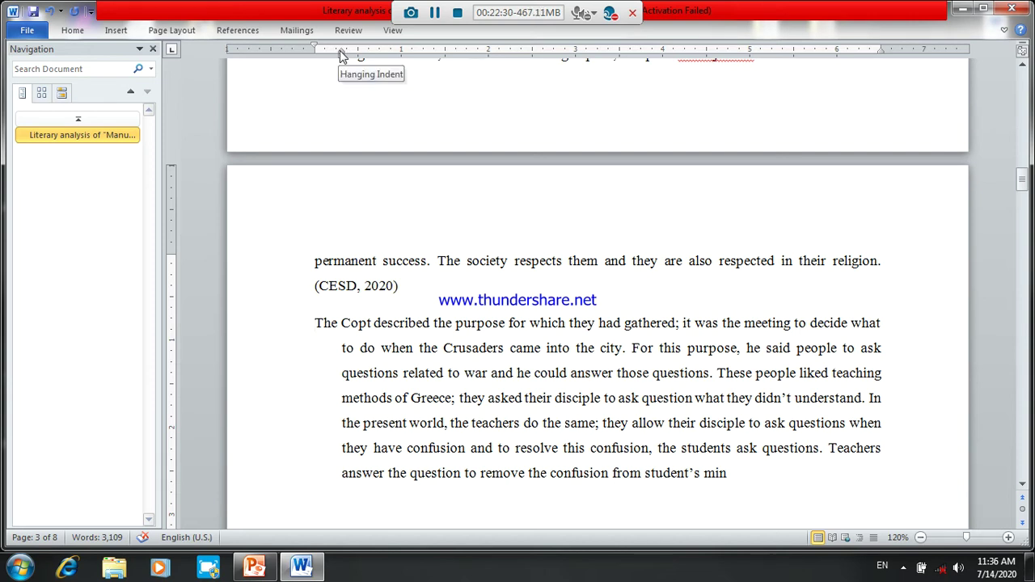
{"action": "left_click_drag", "start_coordinate": [340, 50], "coordinate": [314, 55]}
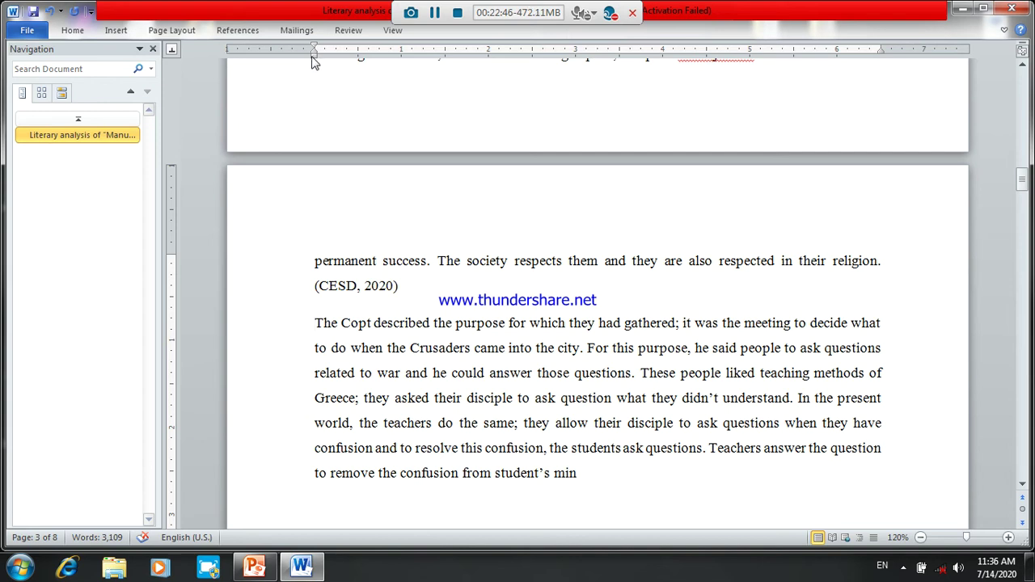
{"action": "left_click_drag", "start_coordinate": [315, 56], "coordinate": [293, 55]}
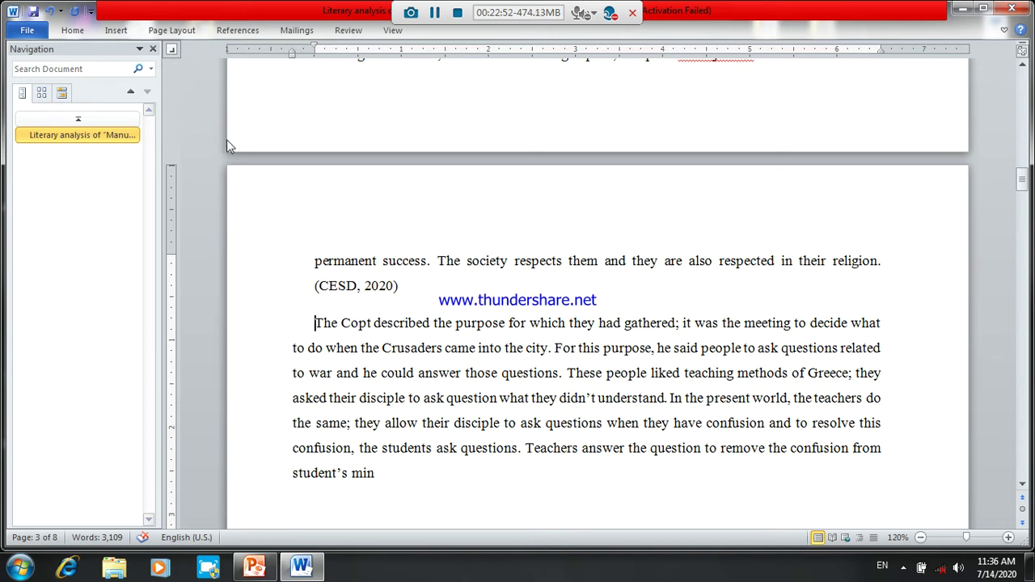
{"action": "mouse_move", "coordinate": [315, 46]}
{"action": "left_mouse_down"}
{"action": "mouse_move", "coordinate": [360, 46]}
{"action": "mouse_move", "coordinate": [304, 52]}
{"action": "mouse_move", "coordinate": [314, 52]}
{"action": "left_mouse_up"}
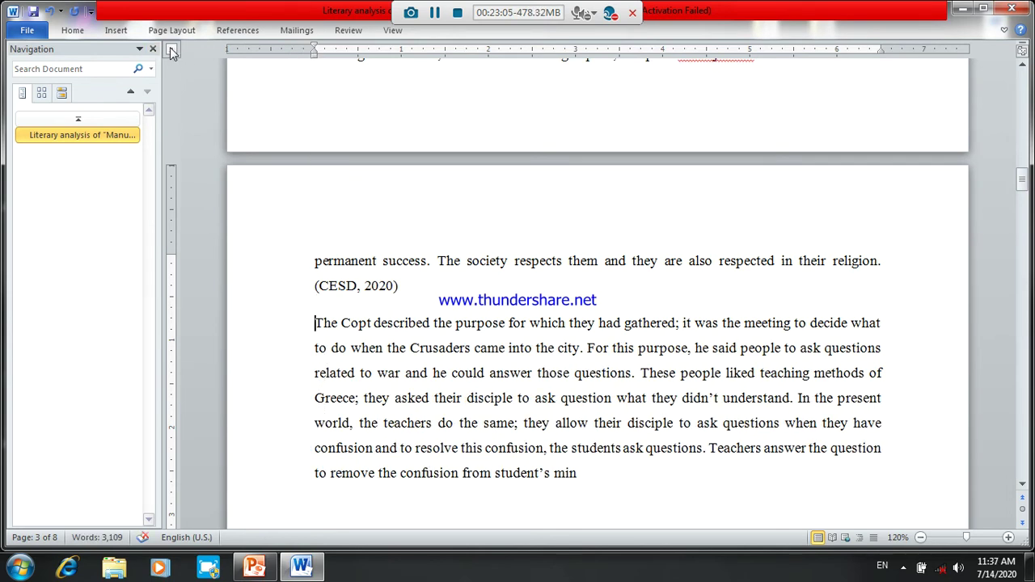
{"action": "left_click", "coordinate": [170, 51]}
{"action": "left_click", "coordinate": [171, 49]}
{"action": "left_click", "coordinate": [390, 34]}
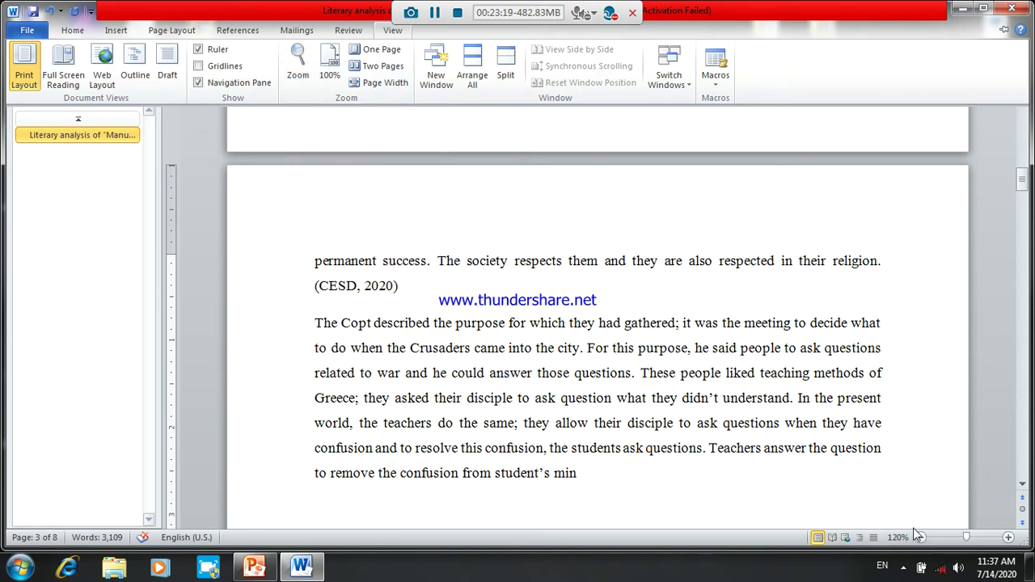
{"action": "left_click", "coordinate": [1009, 538]}
{"action": "left_click", "coordinate": [1010, 538]}
{"action": "key", "text": "ctrl+F1"}
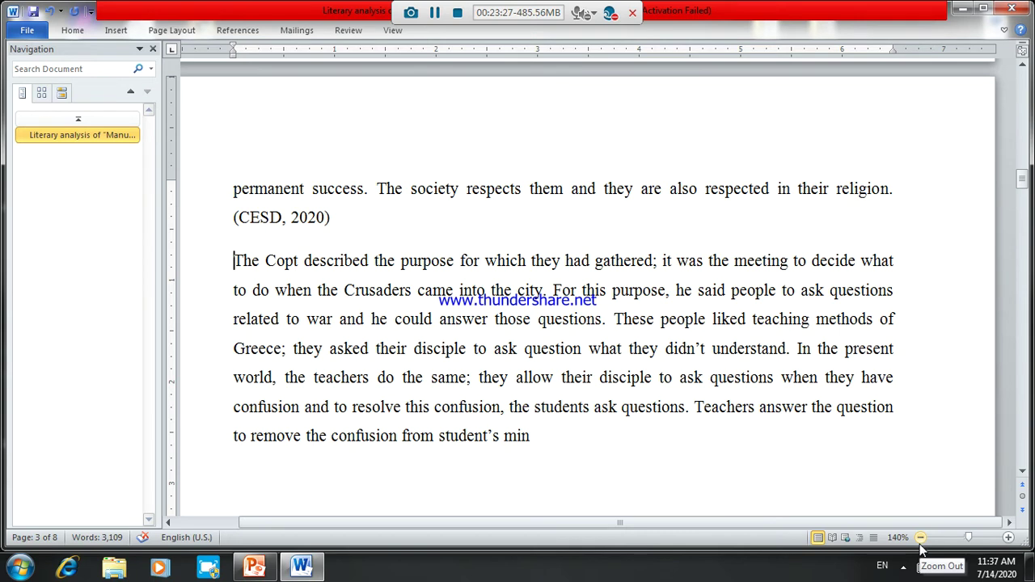
{"action": "left_click", "coordinate": [920, 544]}
{"action": "left_click", "coordinate": [920, 543]}
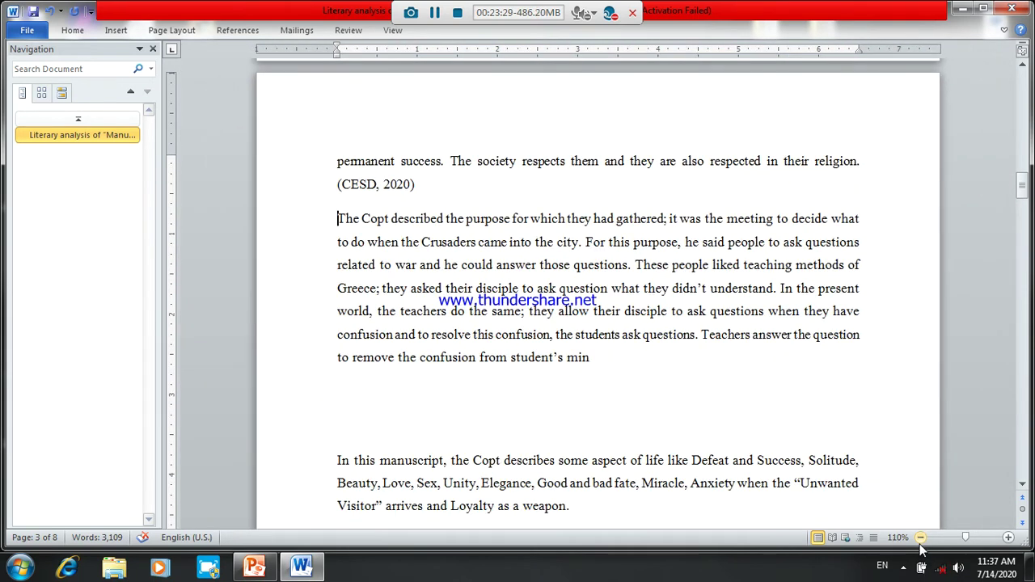
{"action": "left_click", "coordinate": [920, 544]}
{"action": "left_click", "coordinate": [921, 540]}
{"action": "left_click", "coordinate": [921, 540]}
{"action": "left_click", "coordinate": [921, 541]}
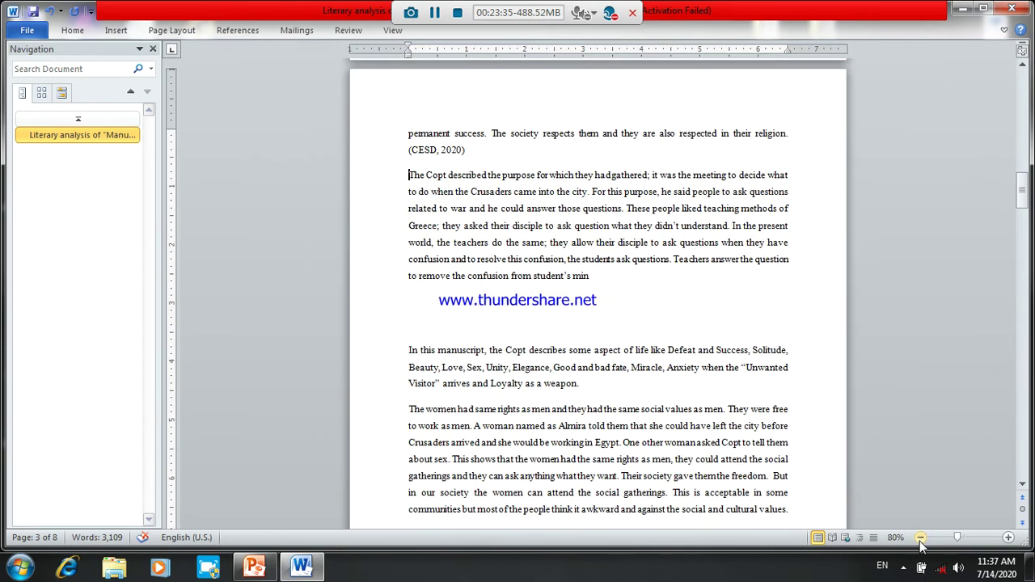
{"action": "left_click", "coordinate": [1008, 537]}
{"action": "left_click", "coordinate": [1008, 537]}
{"action": "left_click", "coordinate": [1009, 537]}
{"action": "left_click", "coordinate": [1008, 537]}
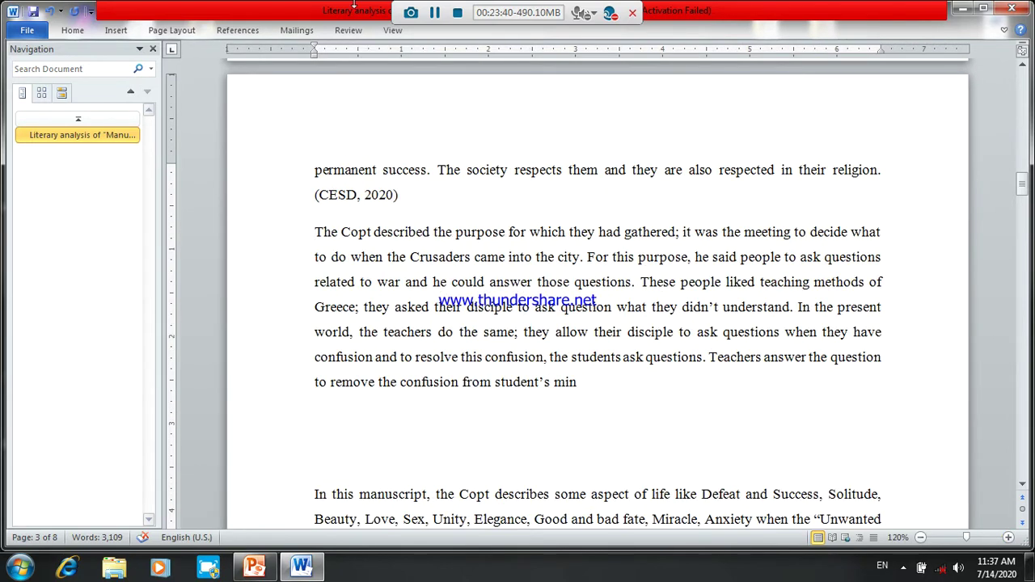
{"action": "left_click", "coordinate": [404, 33]}
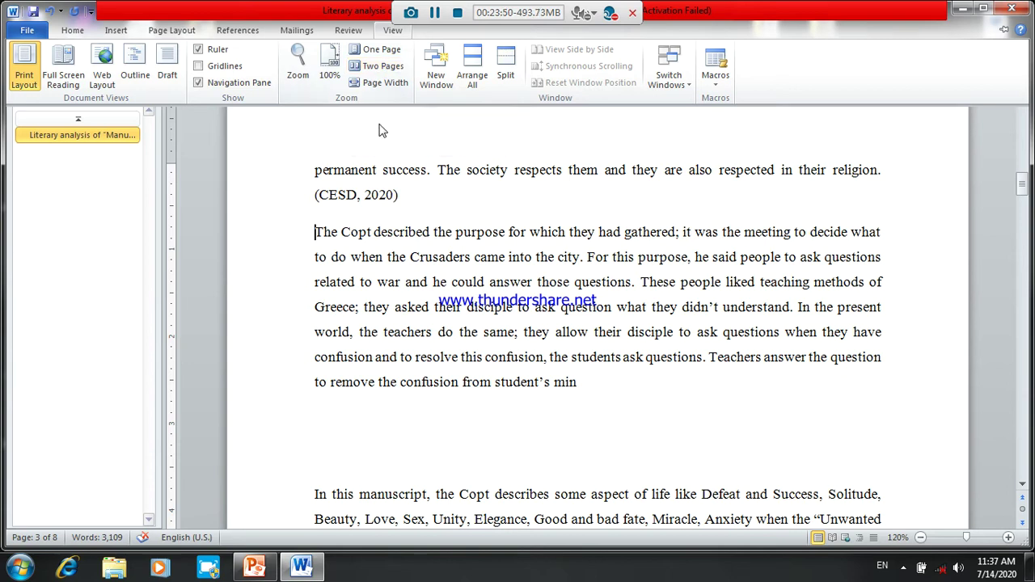
Step: Switch the essay's zoom from One Page to Two Pages, then to Page Width
{"action": "left_click", "coordinate": [377, 50]}
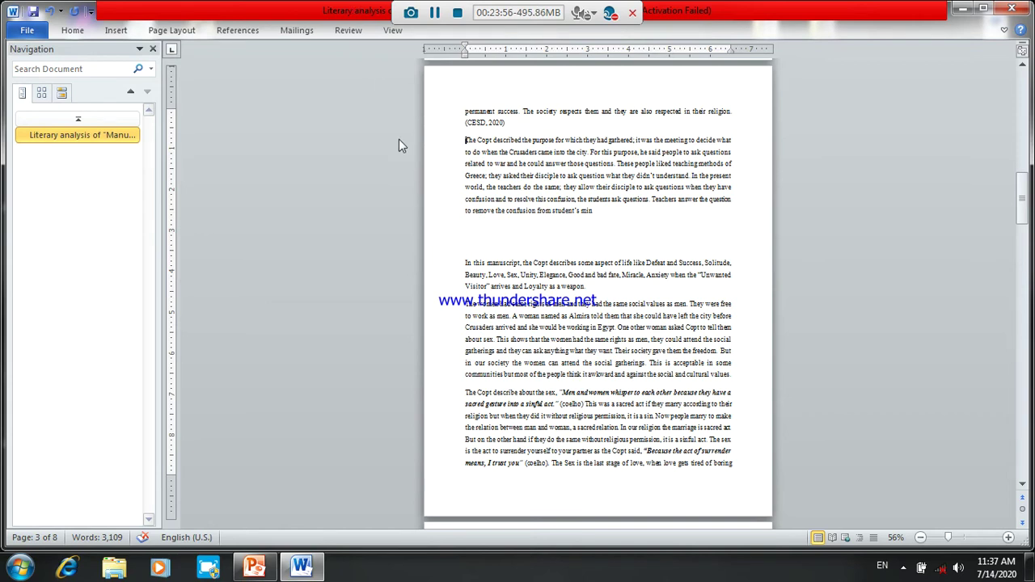
{"action": "left_click", "coordinate": [394, 31]}
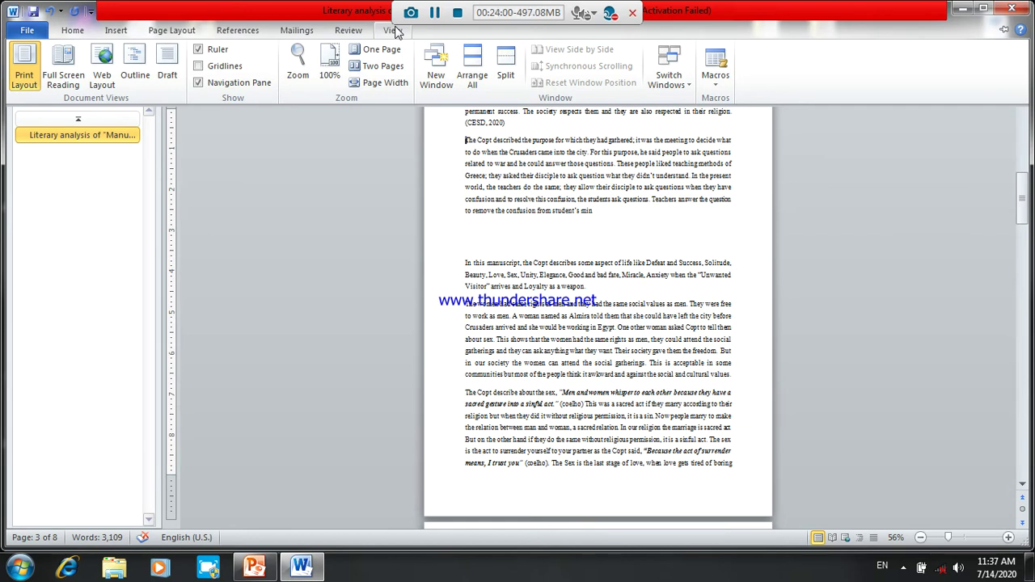
{"action": "left_click", "coordinate": [382, 65]}
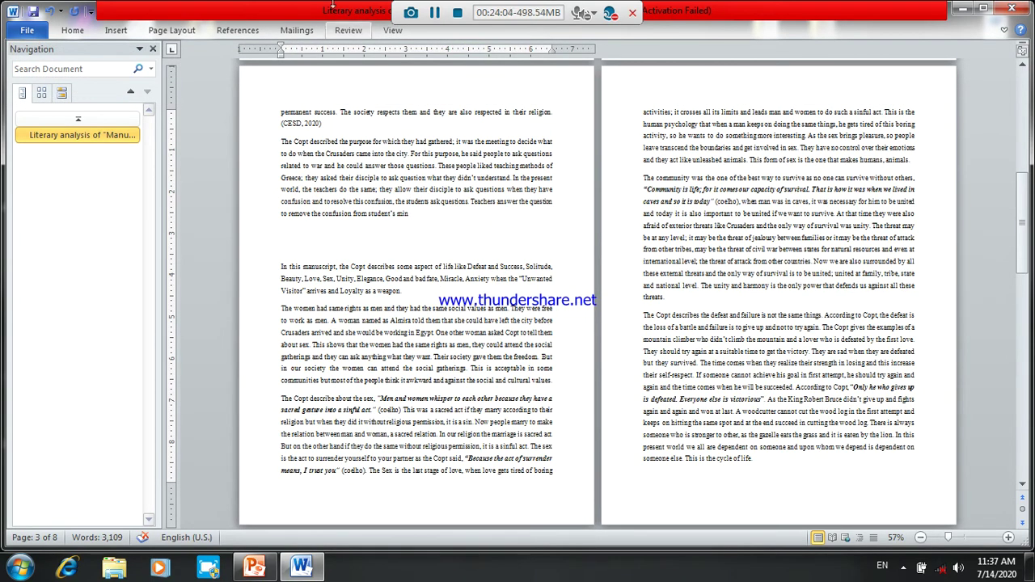
{"action": "left_click", "coordinate": [391, 33]}
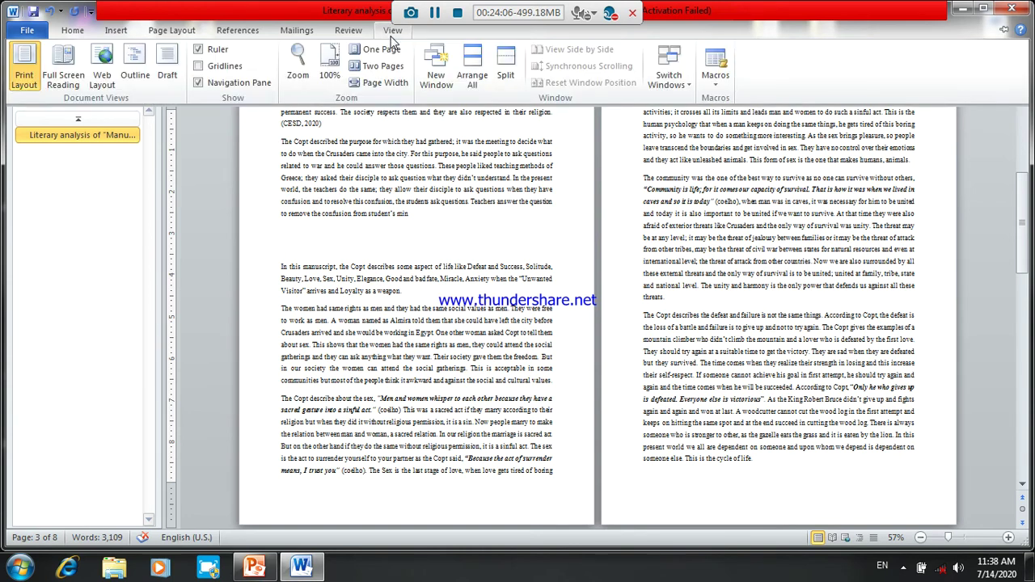
{"action": "left_click", "coordinate": [375, 83]}
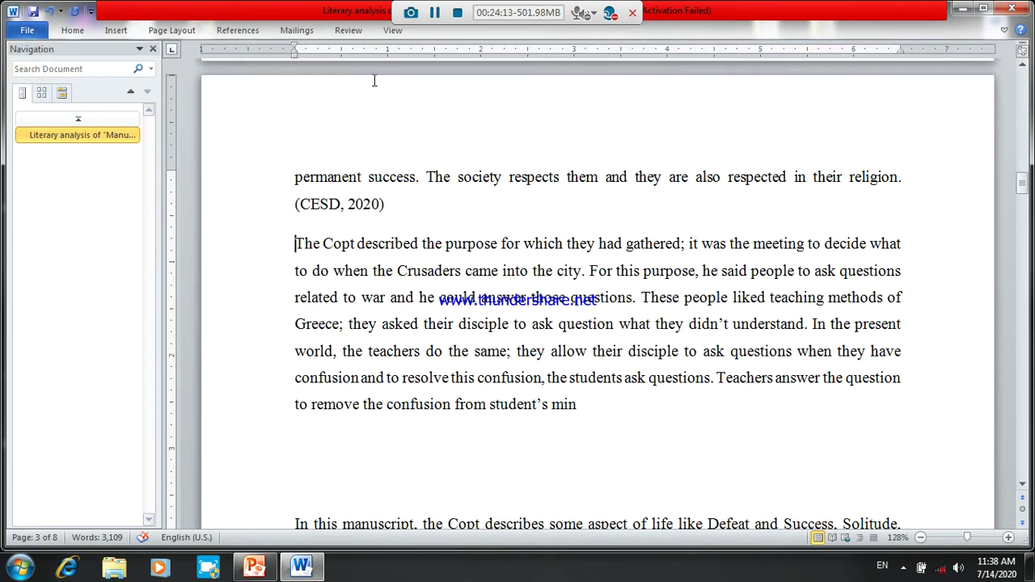
{"action": "left_click", "coordinate": [393, 31]}
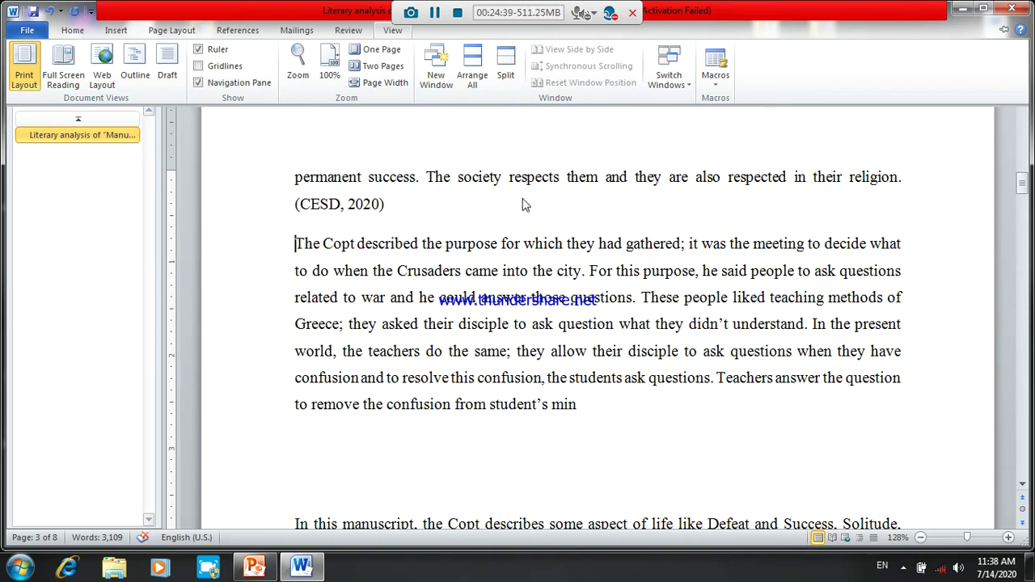
Step: Split the document window into two panes, then remove the split
{"action": "left_click", "coordinate": [508, 77]}
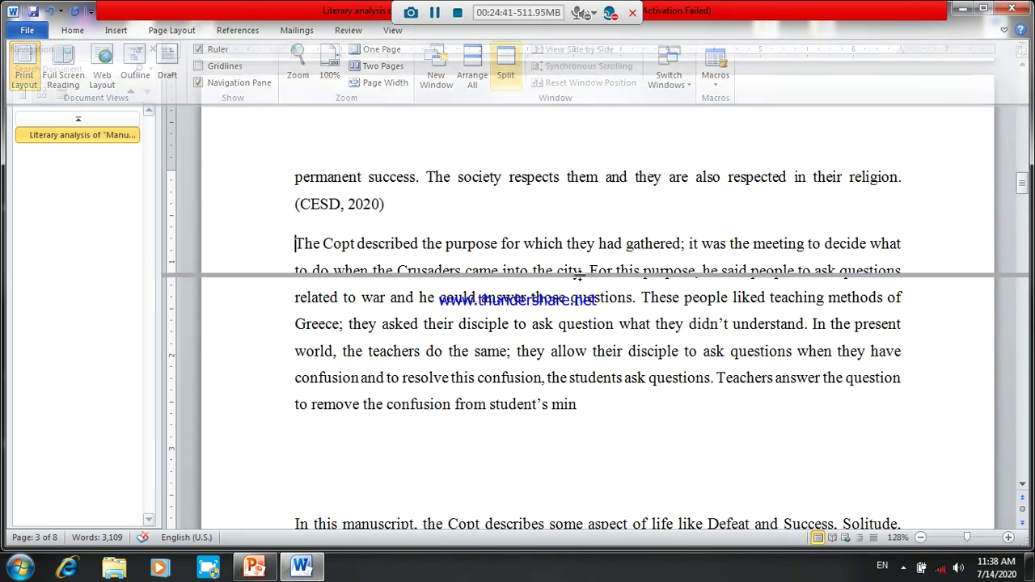
{"action": "left_click", "coordinate": [499, 292]}
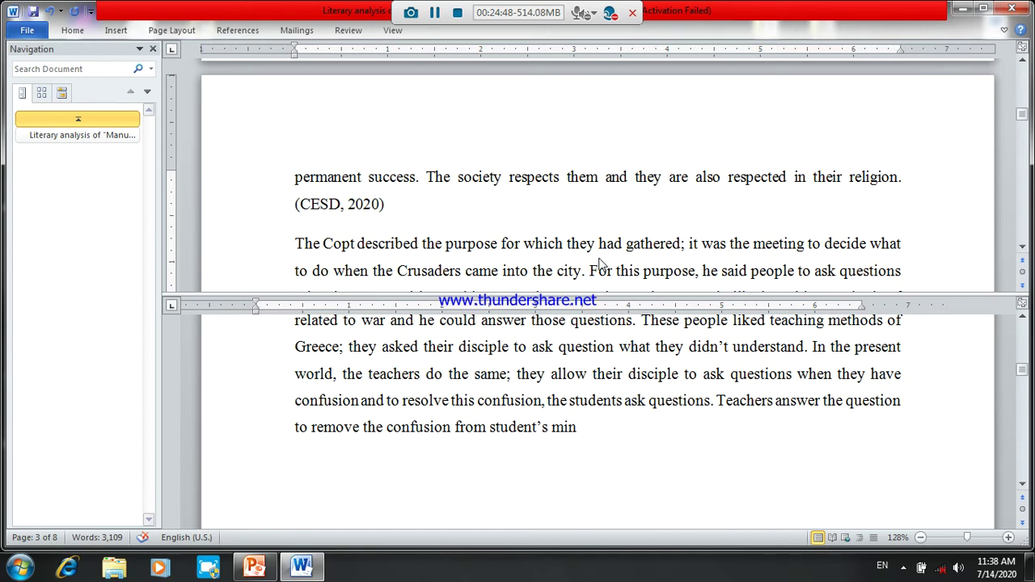
{"action": "left_click", "coordinate": [390, 33]}
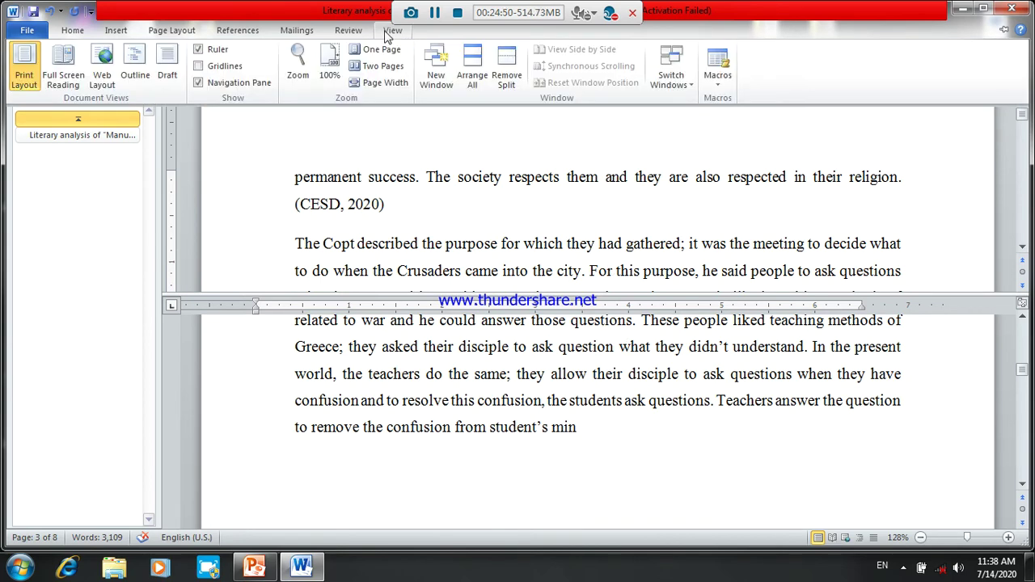
{"action": "left_click", "coordinate": [498, 69]}
{"action": "key", "text": "ctrl+F1"}
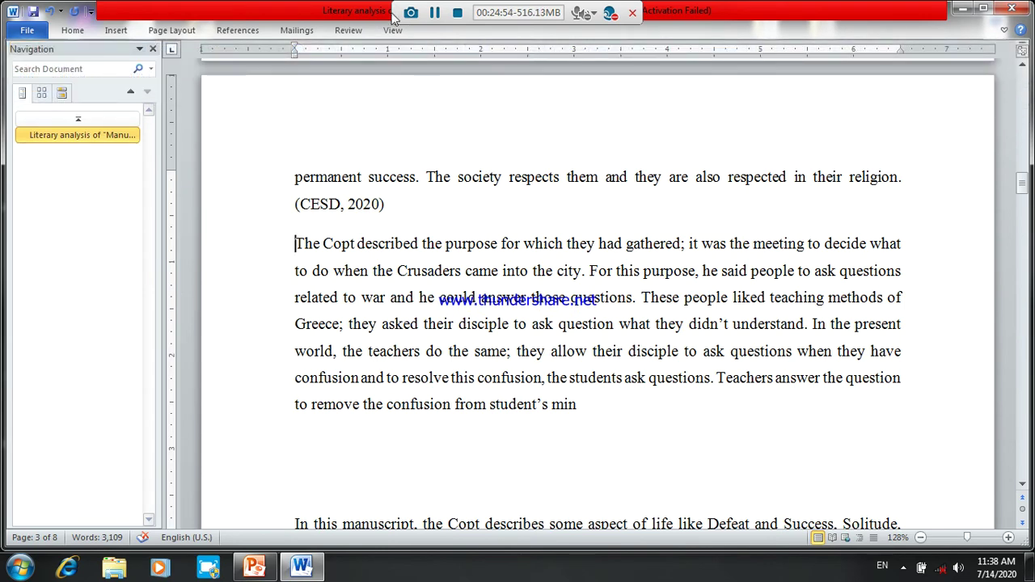
Step: Open the hgfj macro's code in the macro editor, then close it and return to Word
{"action": "left_click", "coordinate": [394, 34]}
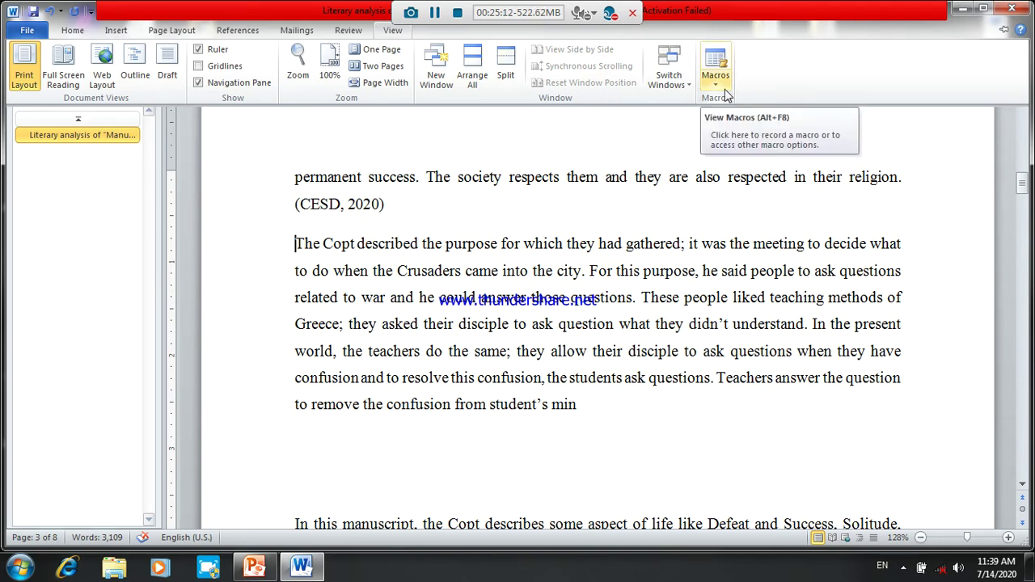
{"action": "left_click", "coordinate": [716, 84]}
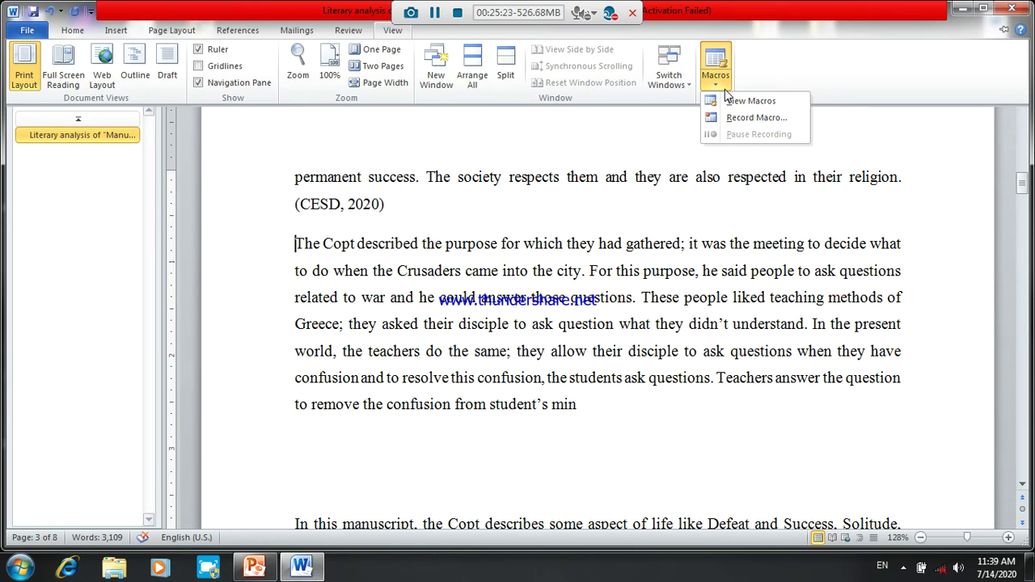
{"action": "left_click", "coordinate": [727, 100]}
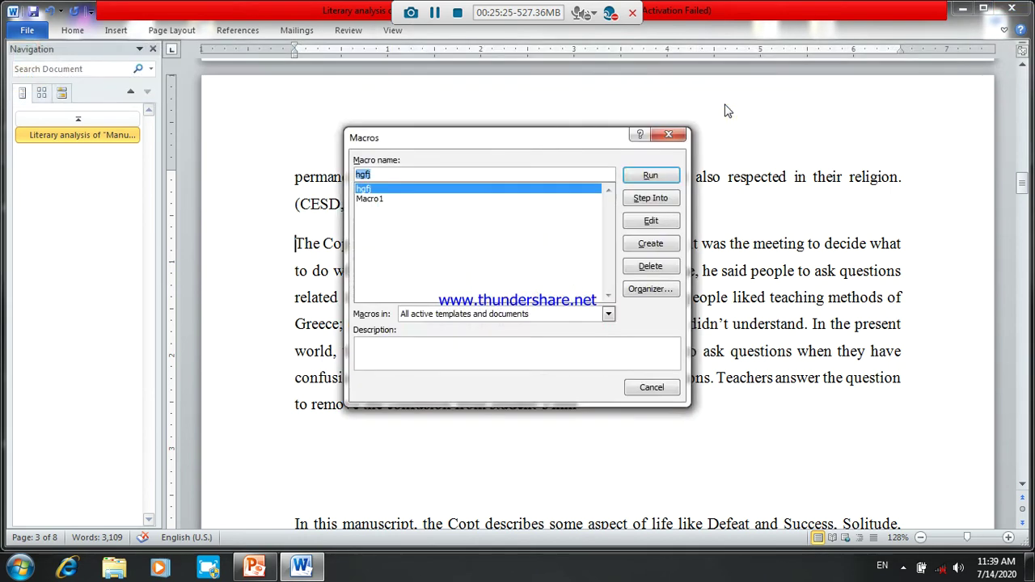
{"action": "left_click", "coordinate": [653, 225]}
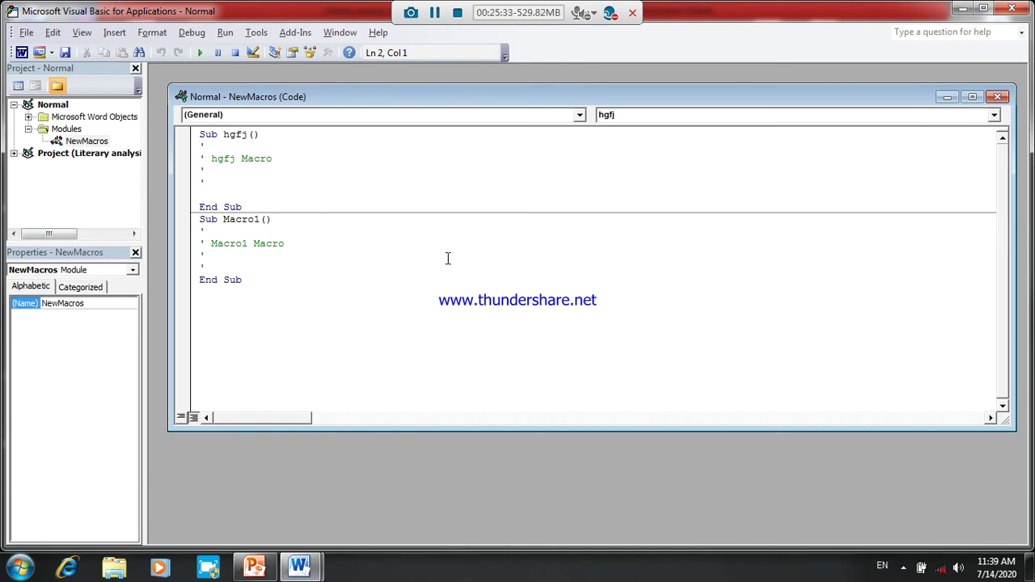
{"action": "left_click", "coordinate": [997, 97]}
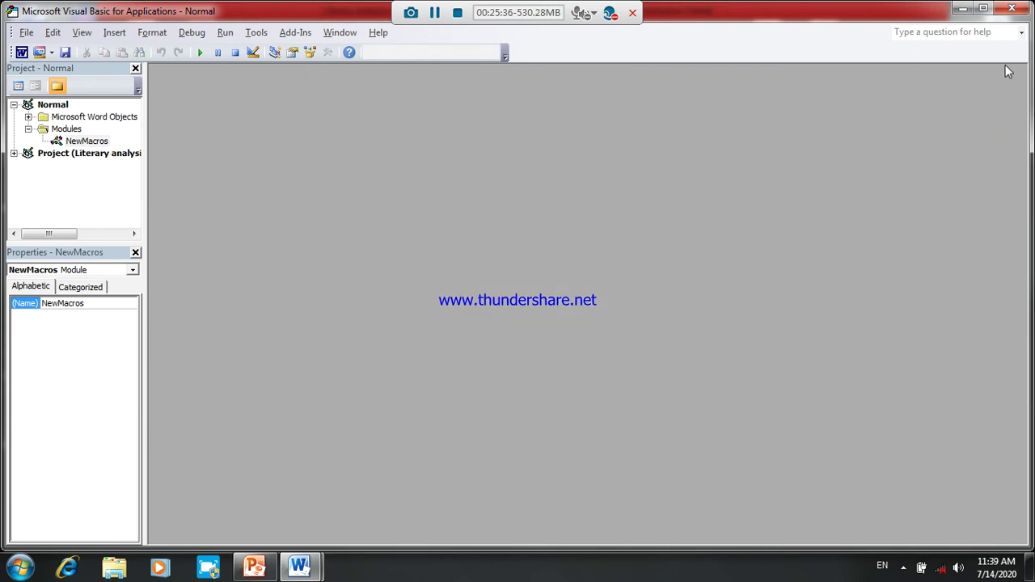
{"action": "left_click", "coordinate": [1012, 8]}
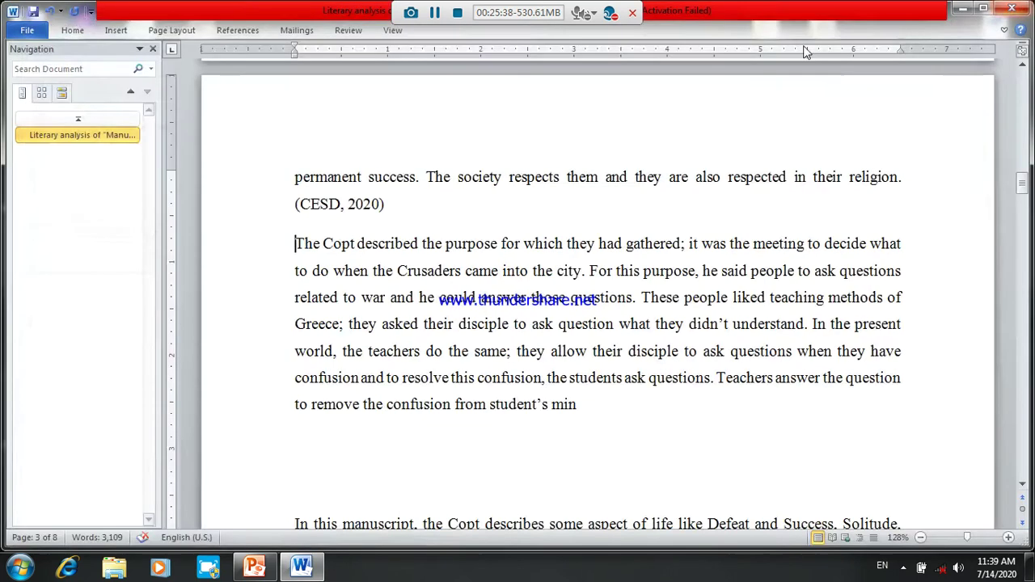
Step: Bring up the Print page with its preview from the File backstage
{"action": "left_click", "coordinate": [392, 30]}
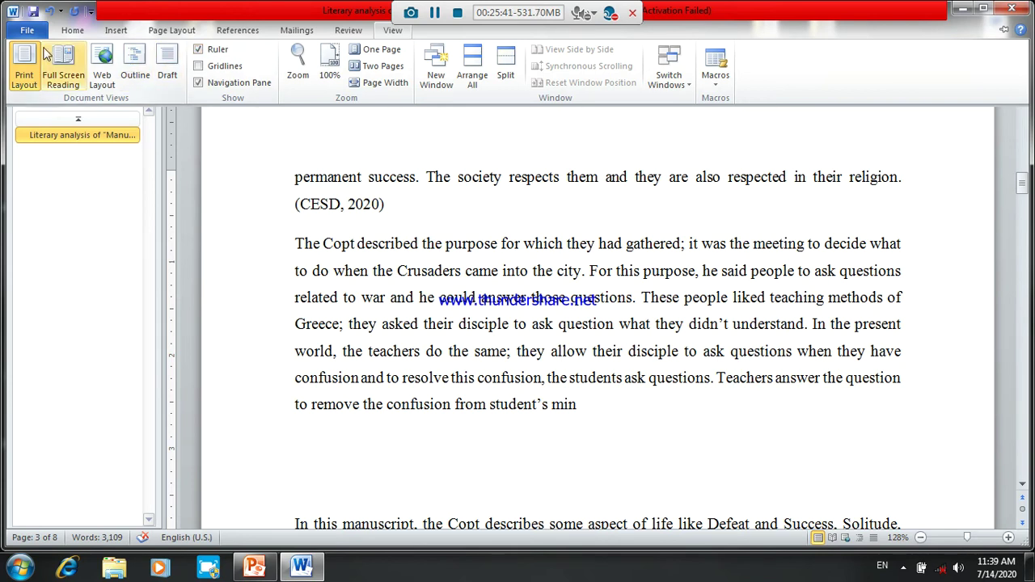
{"action": "left_click", "coordinate": [22, 33]}
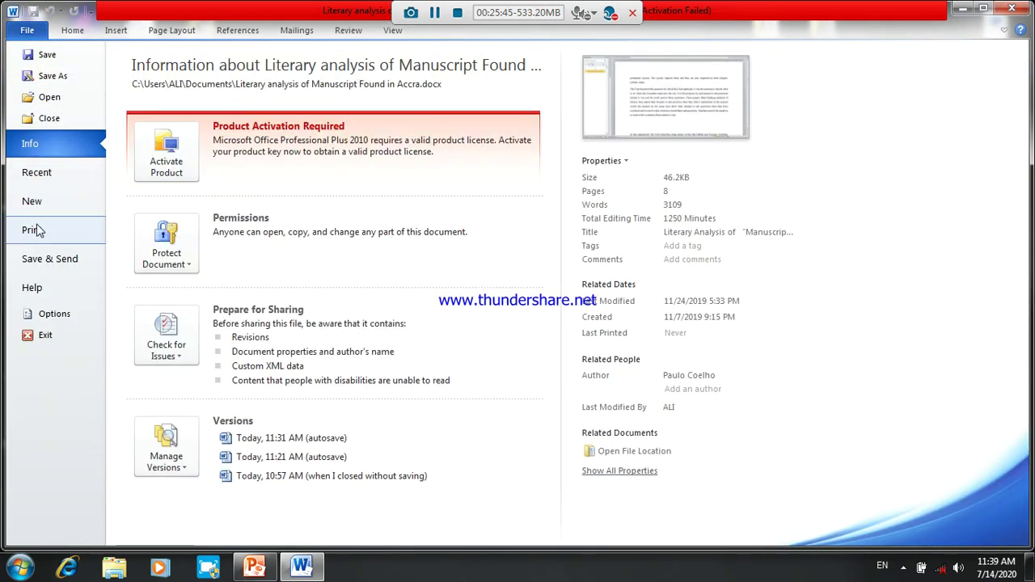
{"action": "left_click", "coordinate": [36, 230]}
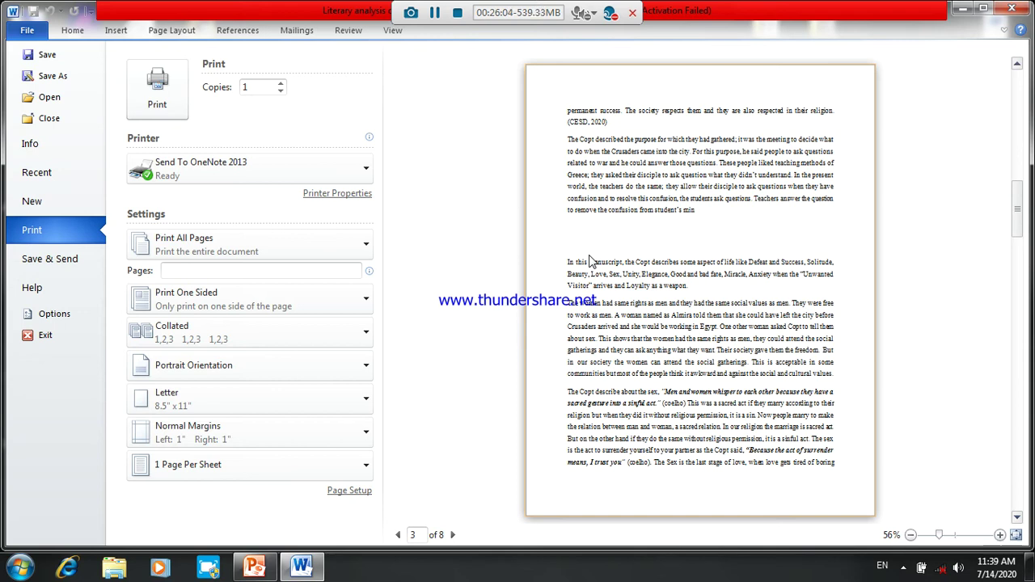
{"action": "left_click", "coordinate": [258, 85]}
{"action": "type", "text": "1"}
{"action": "type", "text": "000"}
{"action": "key", "text": "BackSpace"}
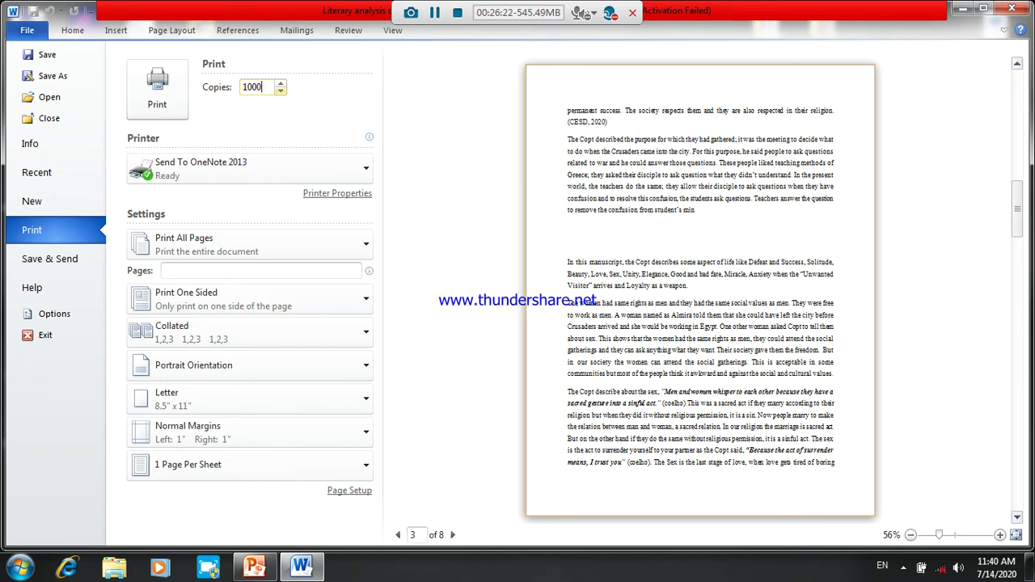
{"action": "key", "text": "BackSpace"}
{"action": "key", "text": "BackSpace"}
{"action": "key", "text": "BackSpace"}
{"action": "type", "text": "00"}
{"action": "left_click", "coordinate": [280, 90]}
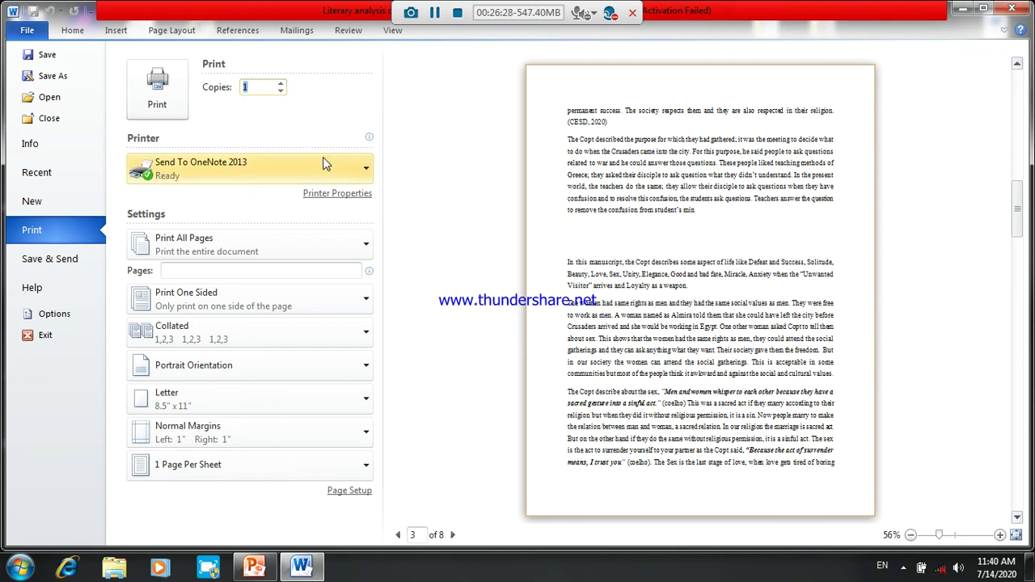
{"action": "left_click", "coordinate": [343, 169]}
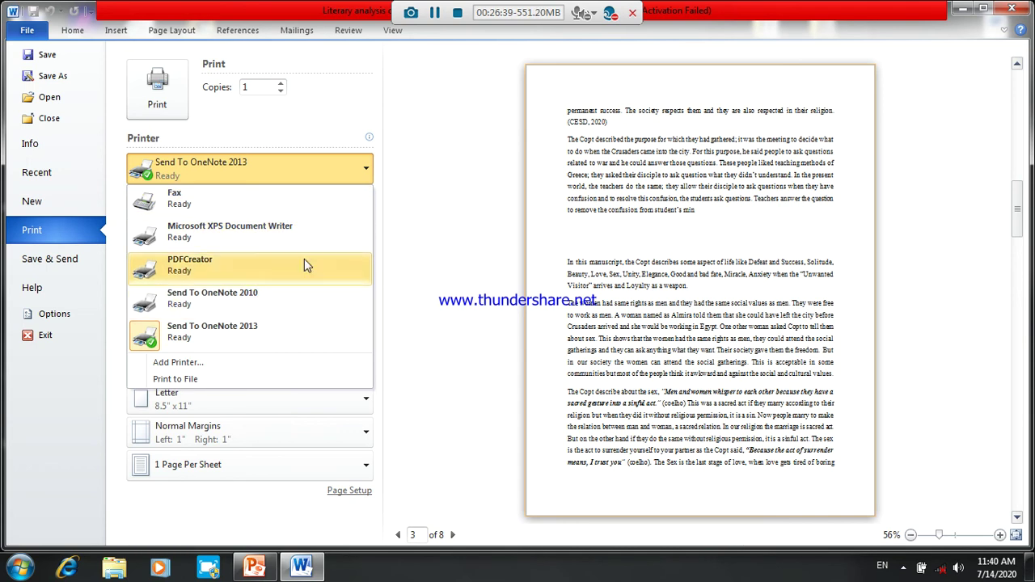
{"action": "left_click", "coordinate": [353, 171]}
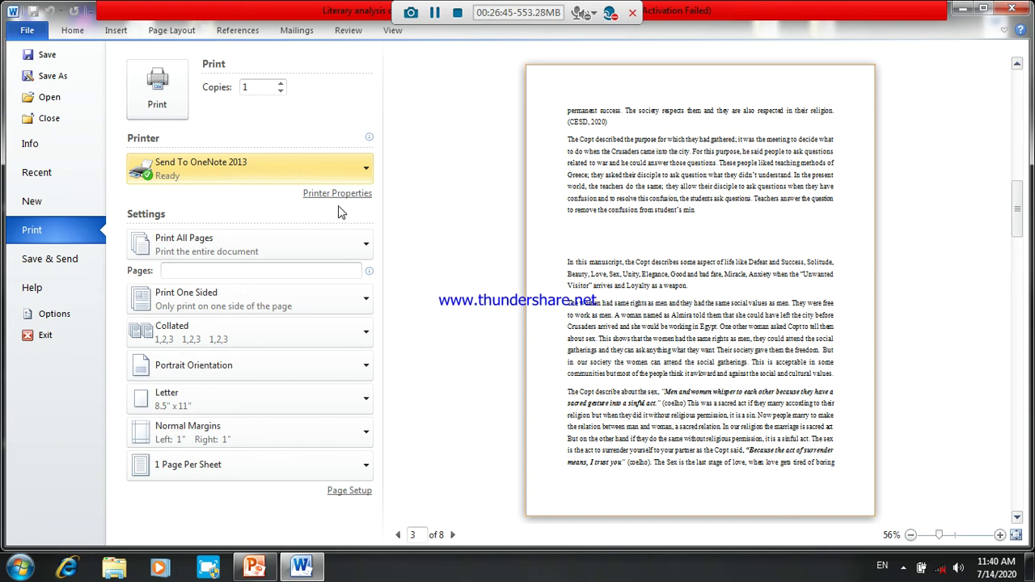
Step: Try Print Current Page and Print All Pages, then choose Custom Print
{"action": "left_click", "coordinate": [365, 250]}
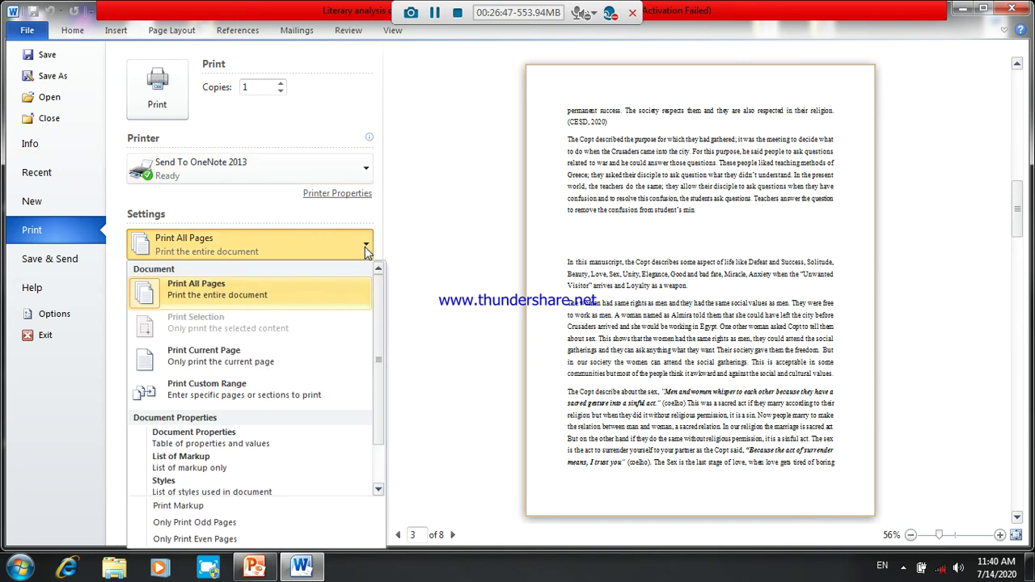
{"action": "left_click", "coordinate": [240, 351]}
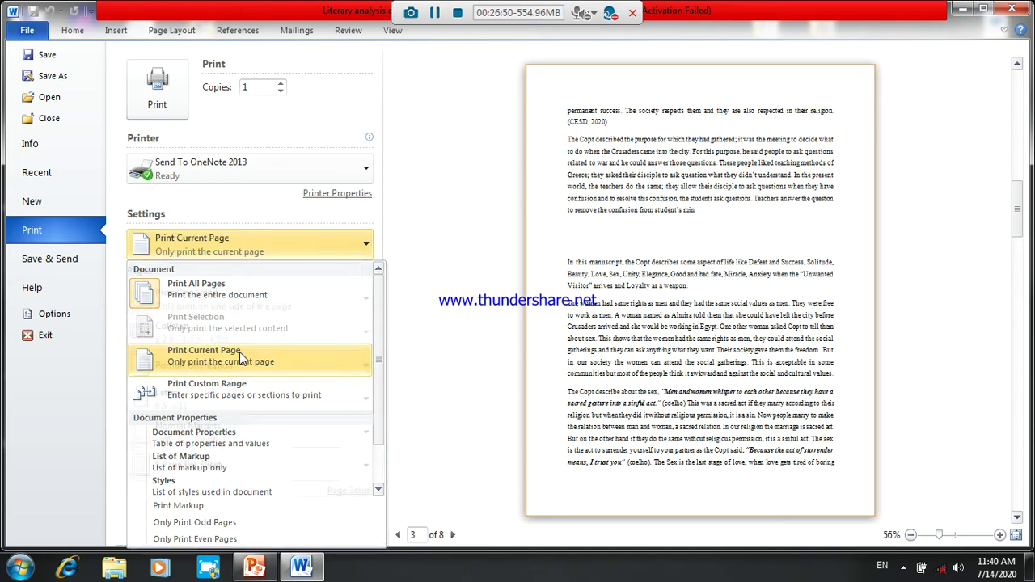
{"action": "left_click", "coordinate": [364, 250]}
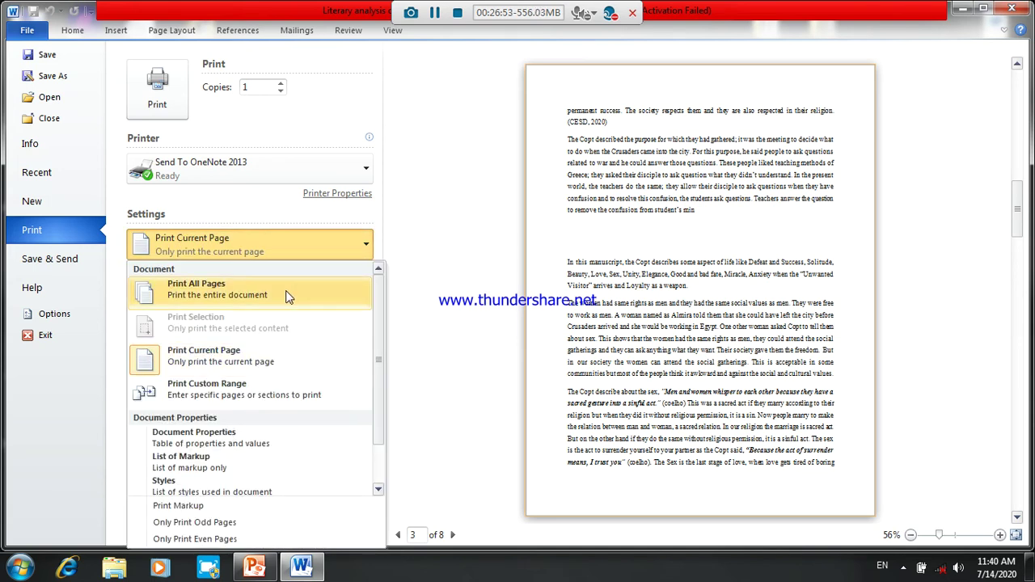
{"action": "left_click", "coordinate": [287, 297]}
{"action": "left_click", "coordinate": [360, 247]}
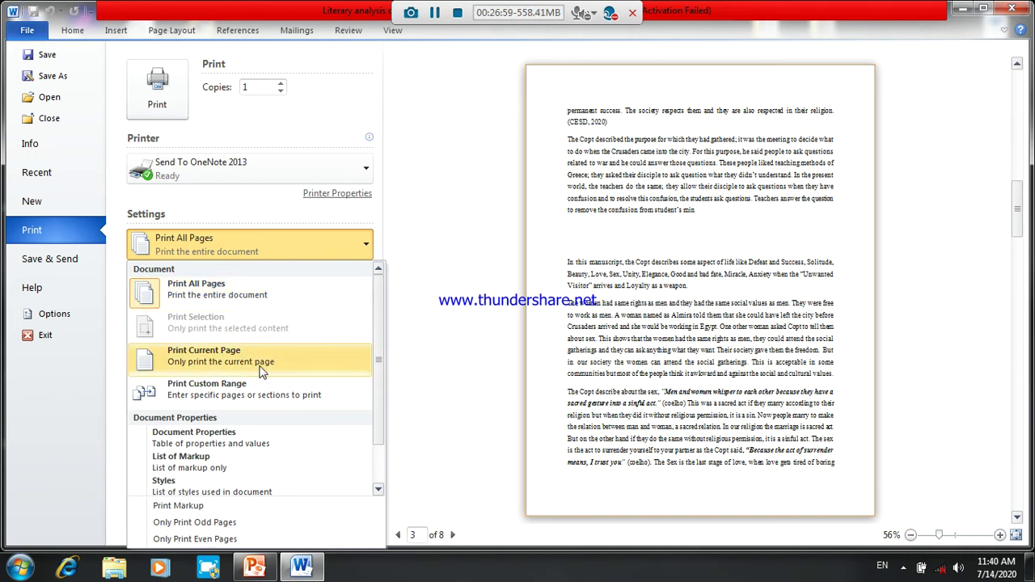
{"action": "left_click", "coordinate": [254, 395]}
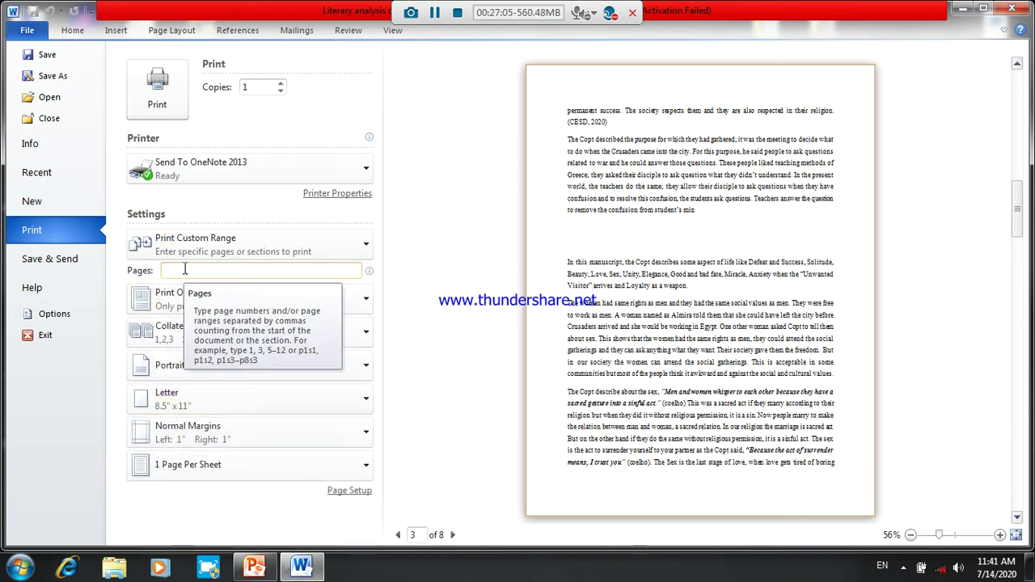
Step: Type a custom page range into the Pages box, ending with 3,5,7
{"action": "type", "text": "3"}
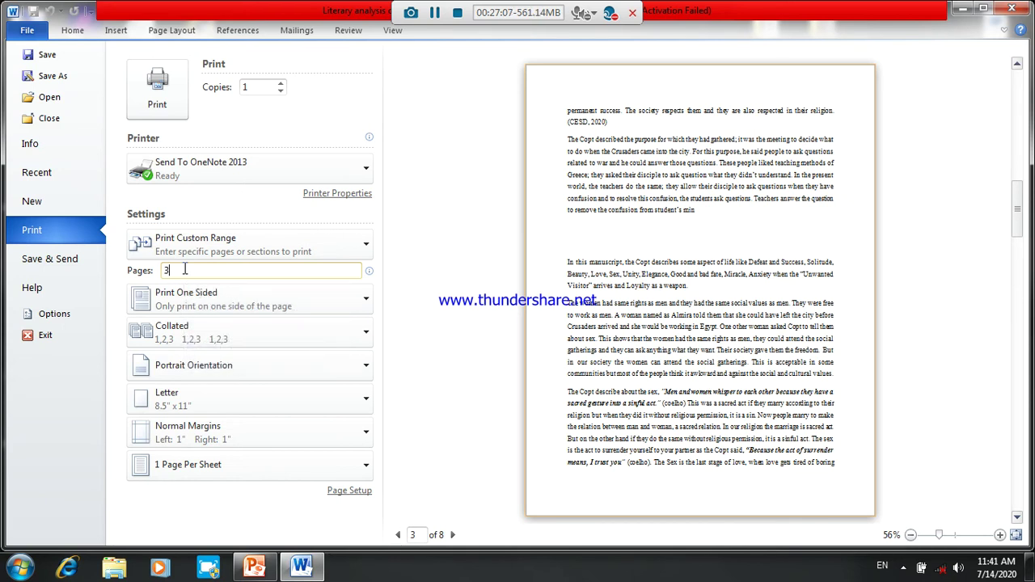
{"action": "type", "text": "-"}
{"action": "type", "text": "8"}
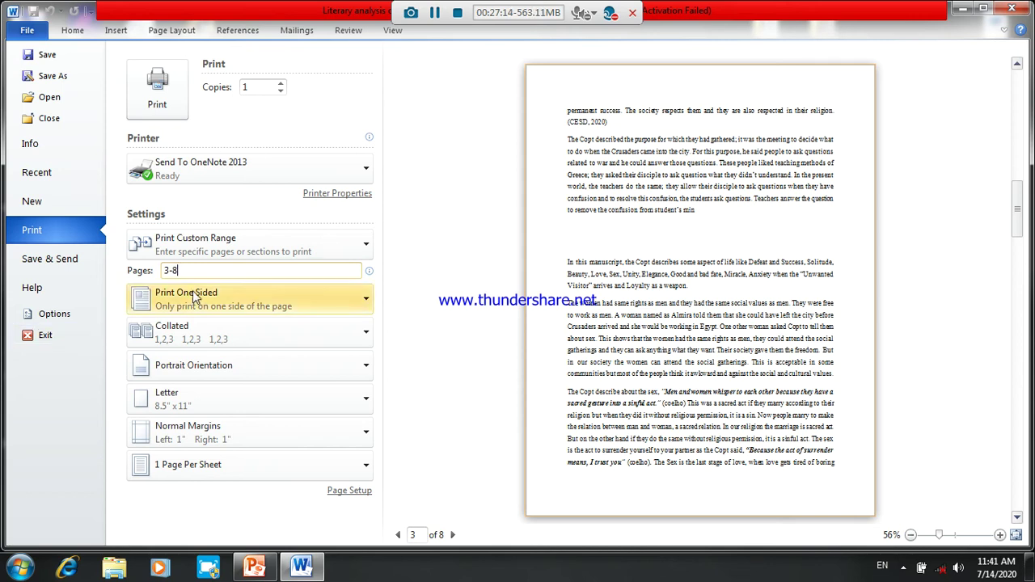
{"action": "key", "text": "BackSpace"}
{"action": "key", "text": "BackSpace"}
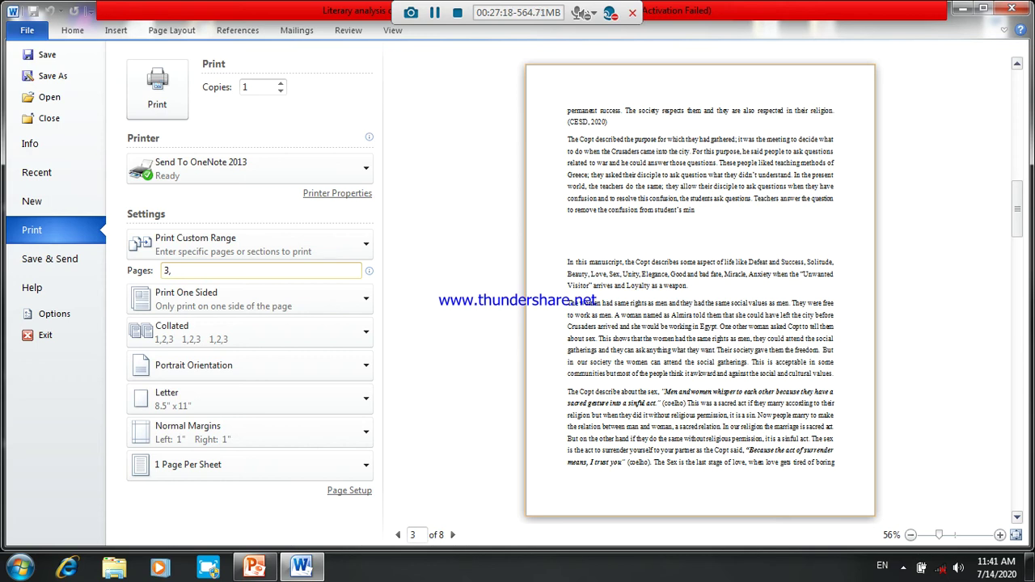
{"action": "type", "text": "5,7"}
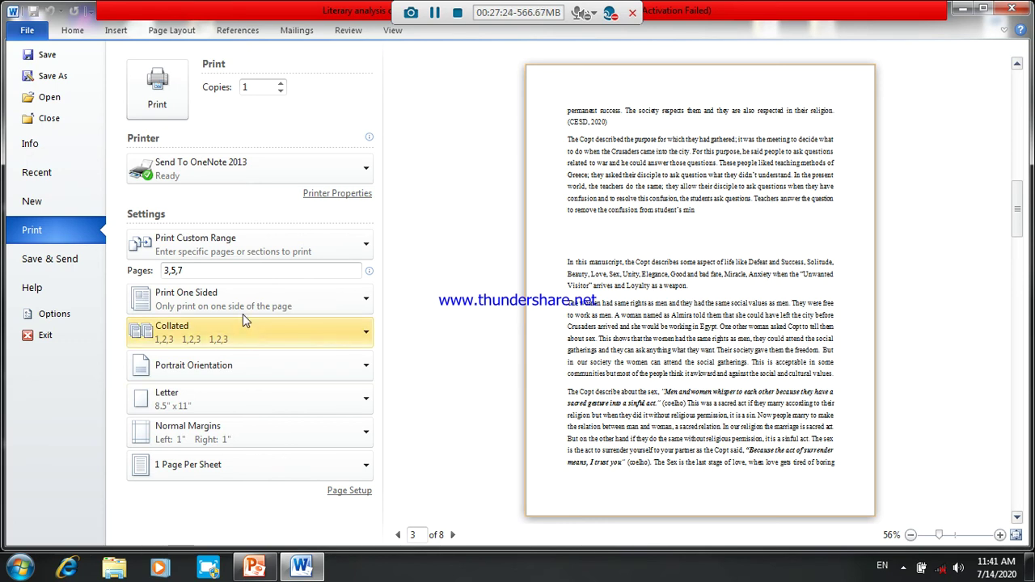
{"action": "mouse_move", "coordinate": [369, 274]}
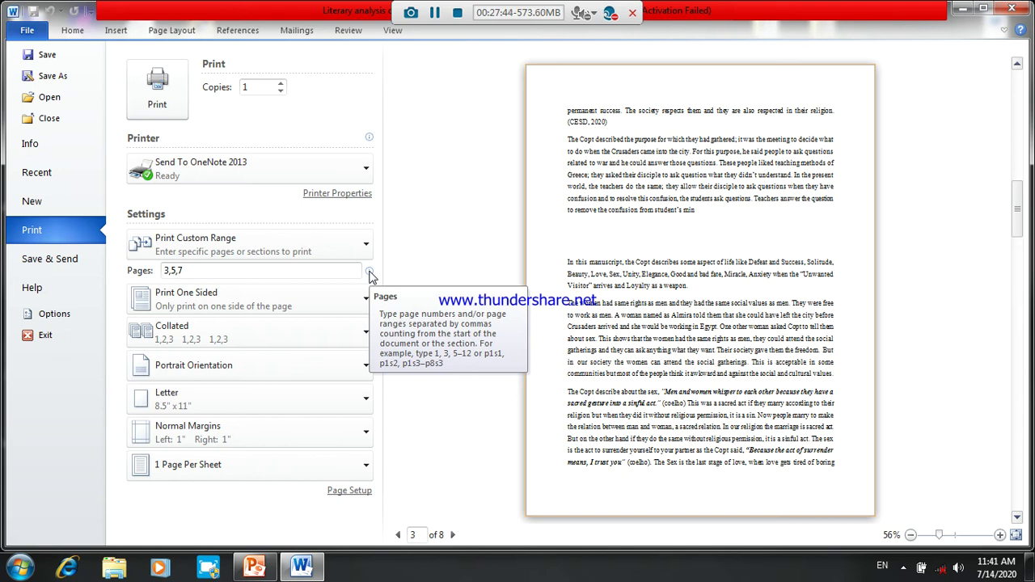
Step: Clear the 3,5,7 range and switch back to Print All Pages
{"action": "double_click", "coordinate": [331, 271]}
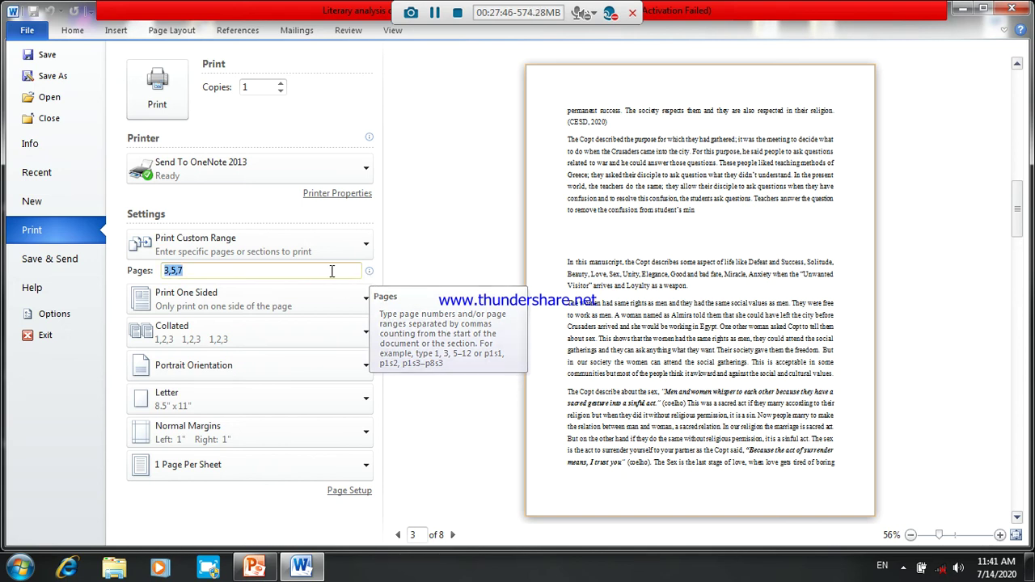
{"action": "key", "text": "Delete"}
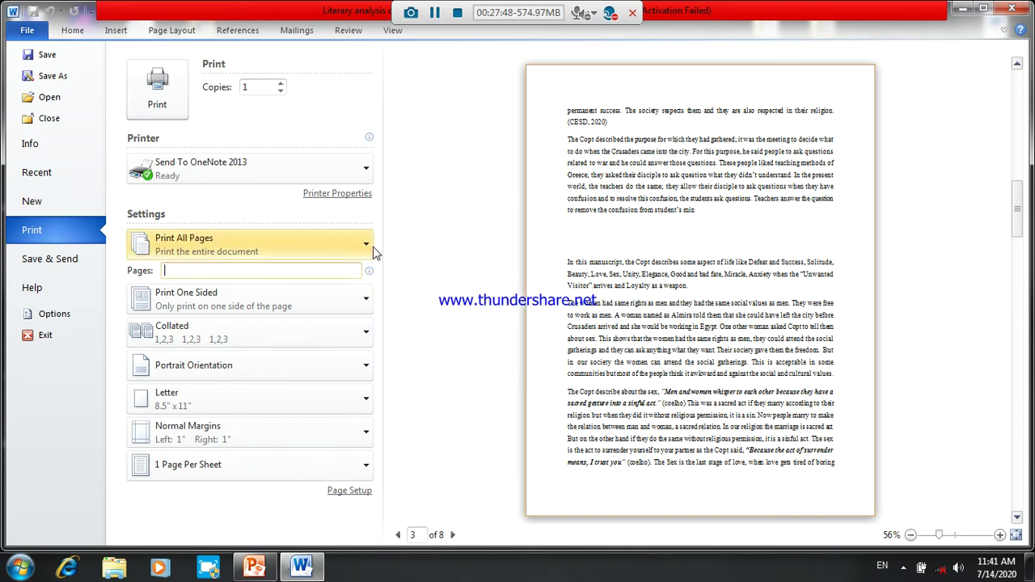
{"action": "left_click", "coordinate": [373, 247]}
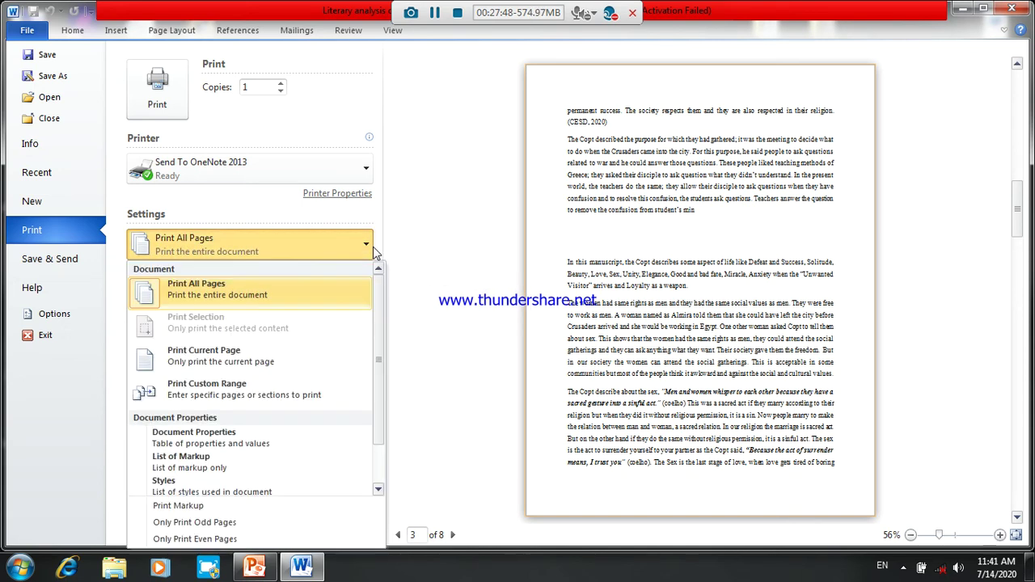
{"action": "left_click", "coordinate": [299, 291]}
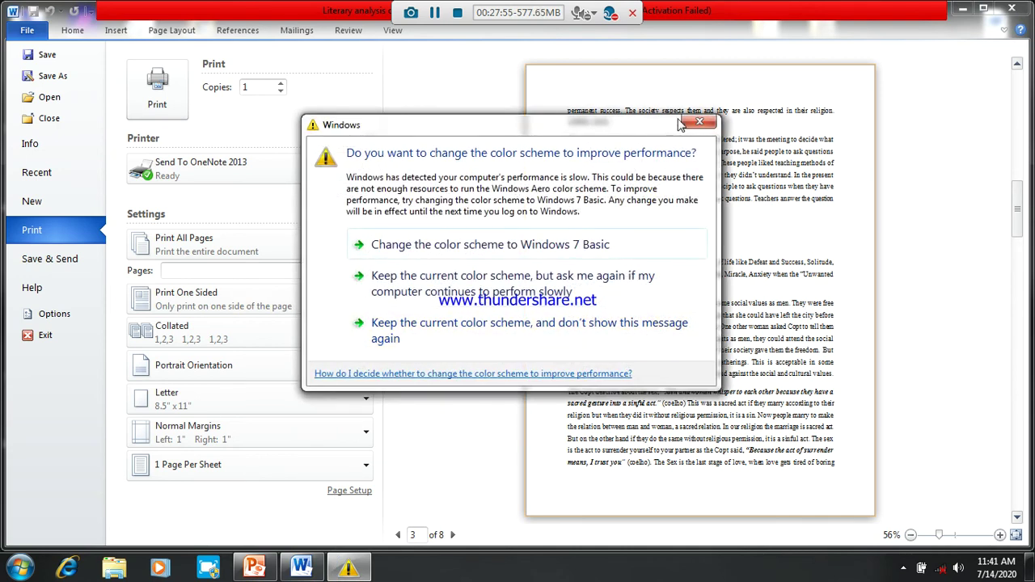
Step: Dismiss the colour-scheme prompt and choose Manually Print on Both Sides
{"action": "left_click", "coordinate": [683, 123]}
{"action": "left_click", "coordinate": [368, 301]}
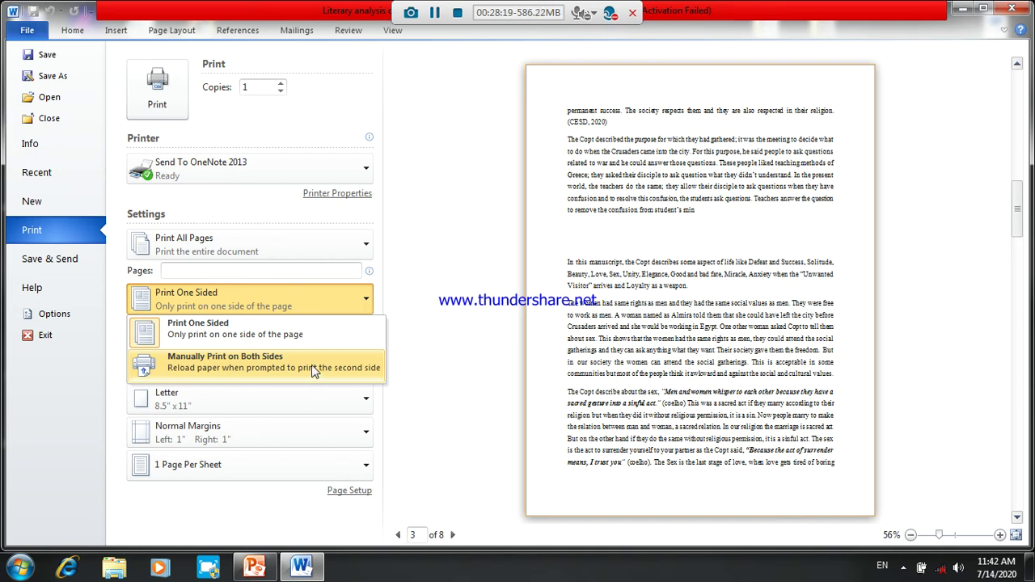
{"action": "left_click", "coordinate": [360, 364]}
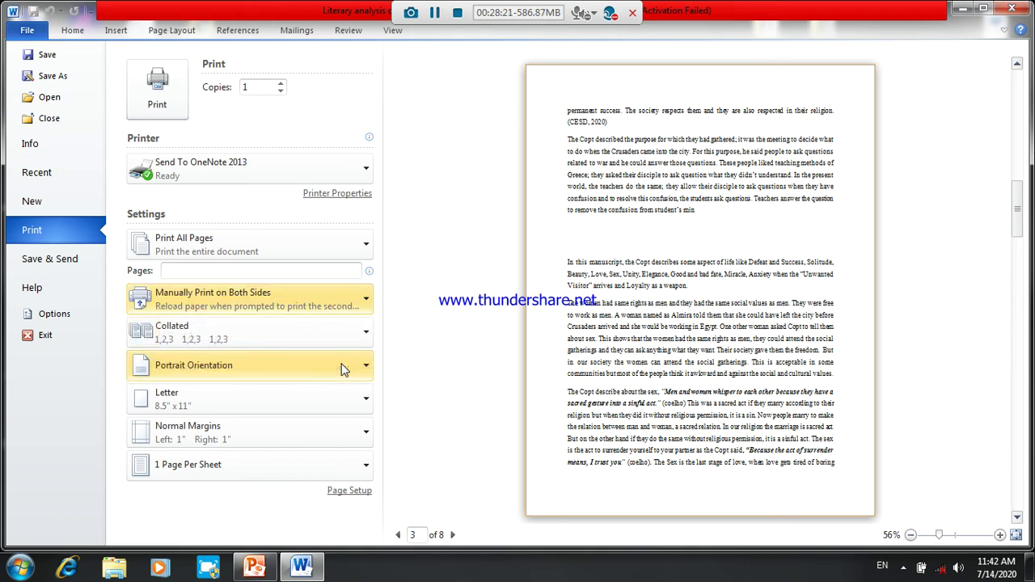
{"action": "left_click", "coordinate": [365, 340]}
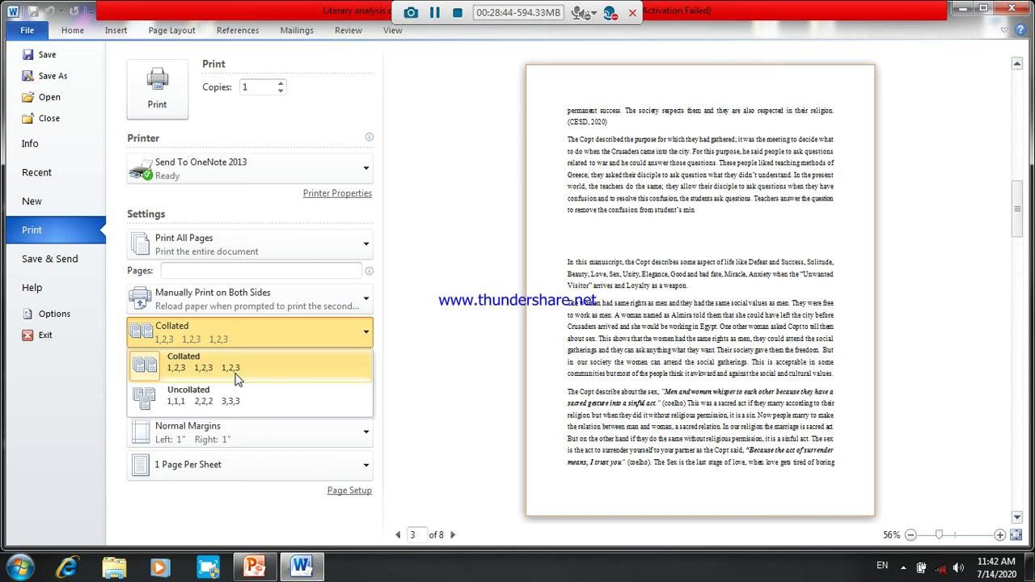
Step: Change the copy count from 1 to 5 and keep Collated selected
{"action": "left_click", "coordinate": [257, 85]}
{"action": "key", "text": "BackSpace"}
{"action": "type", "text": "5"}
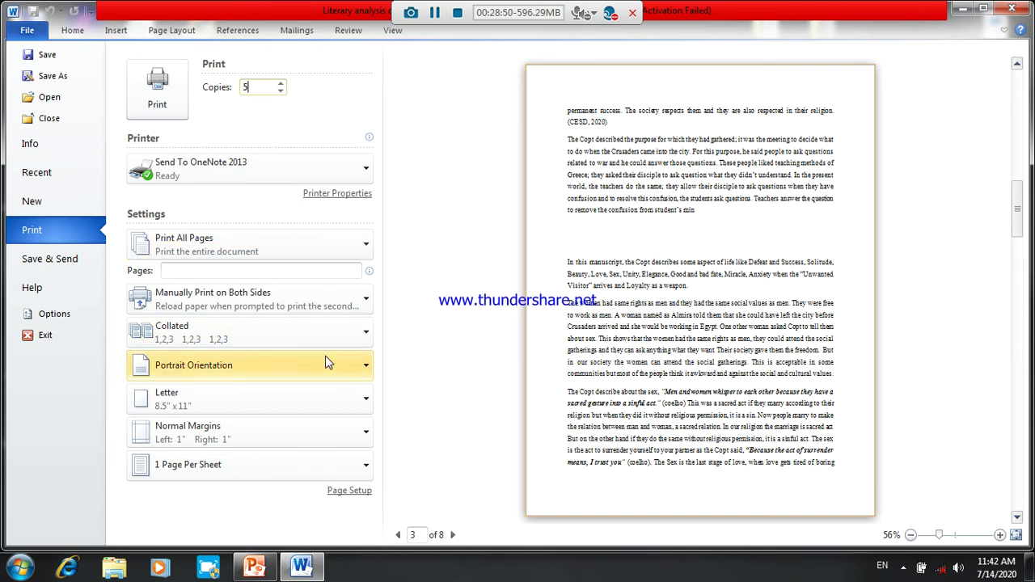
{"action": "left_click", "coordinate": [339, 340]}
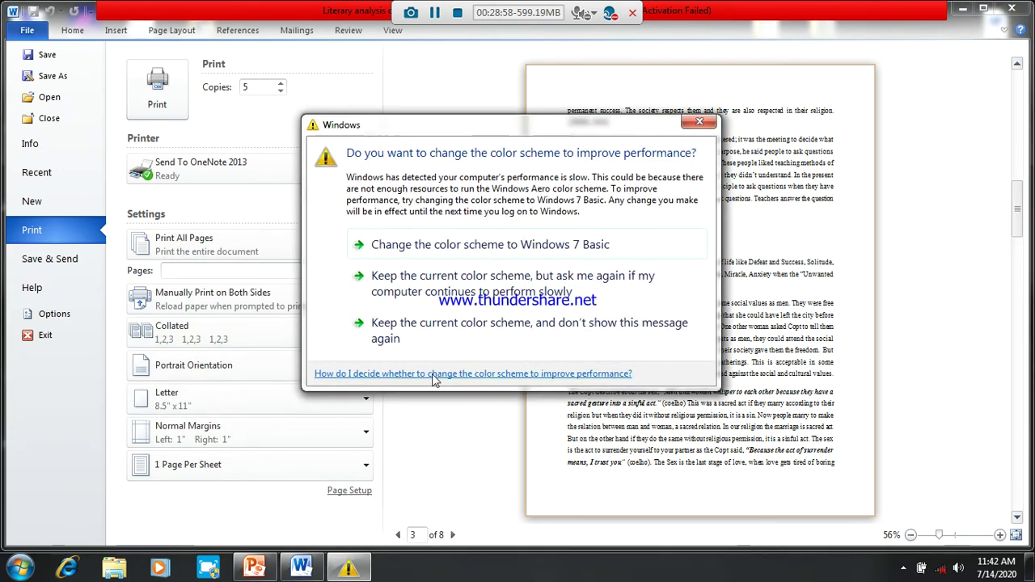
{"action": "left_click", "coordinate": [699, 123]}
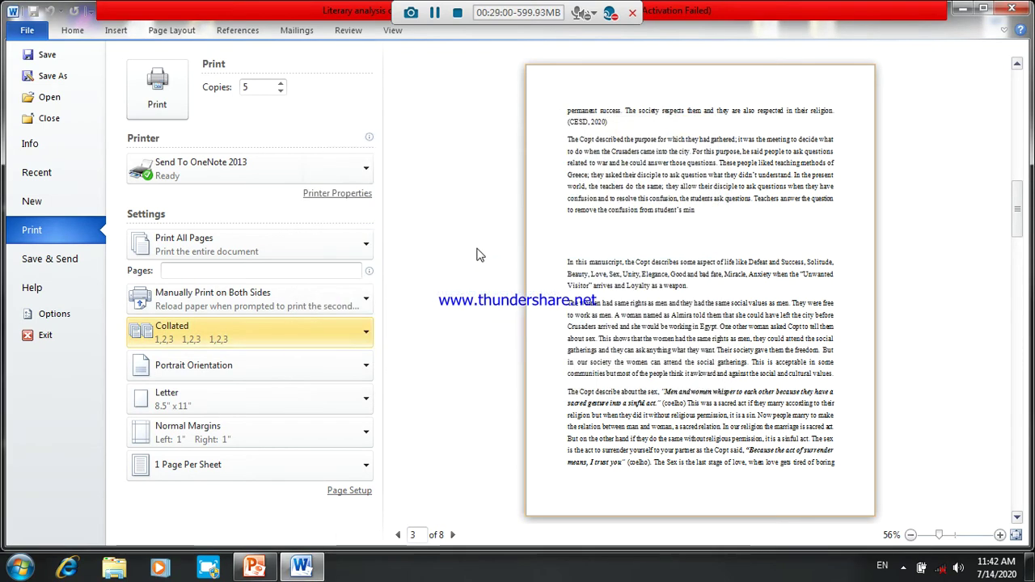
{"action": "left_click", "coordinate": [365, 338]}
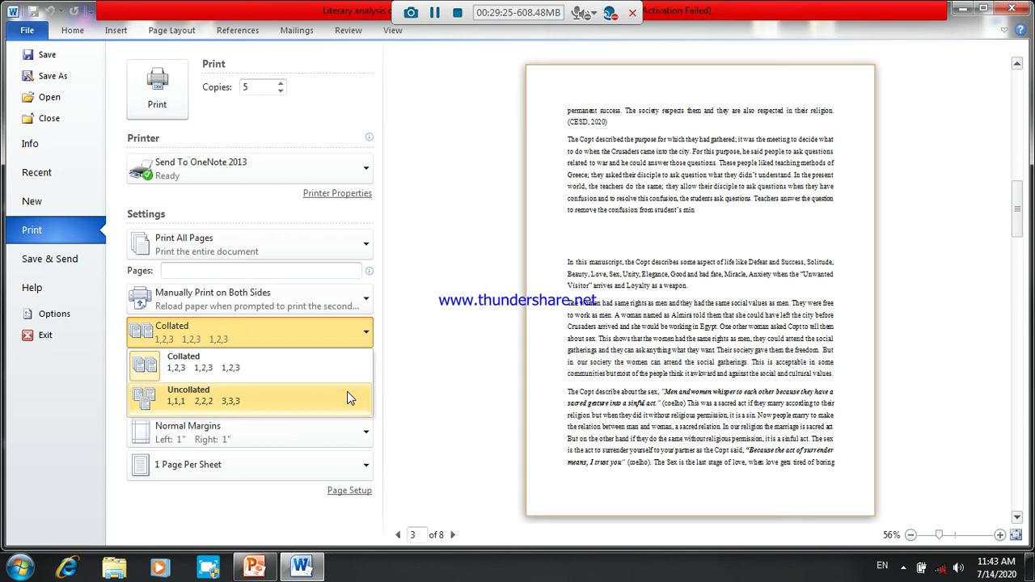
{"action": "left_click", "coordinate": [349, 436]}
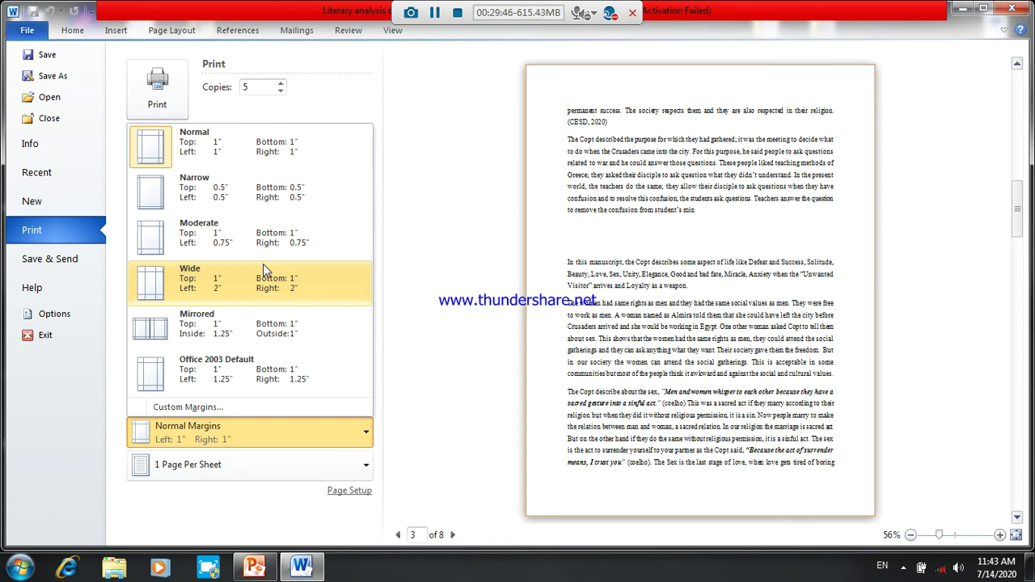
{"action": "left_click", "coordinate": [230, 407]}
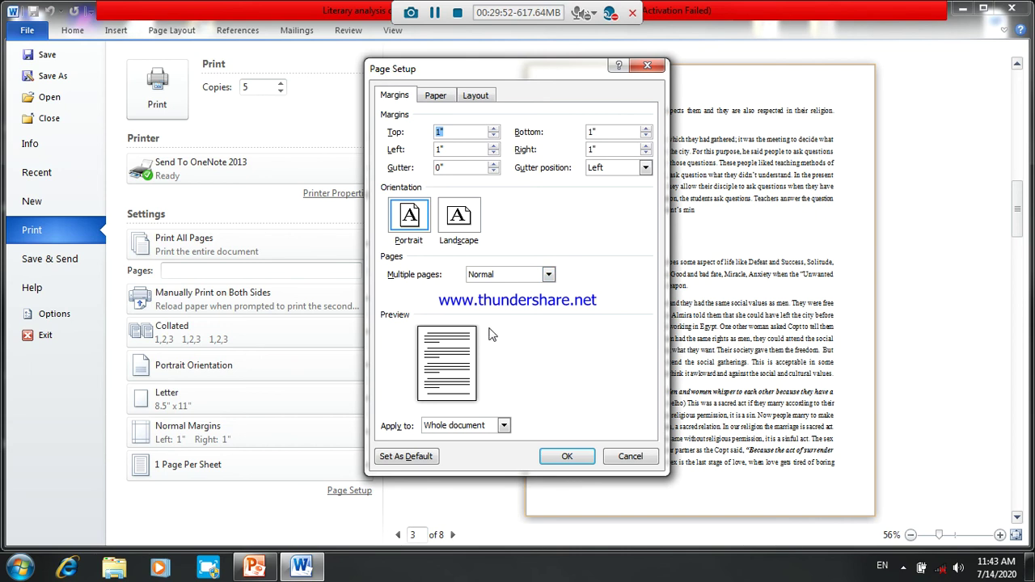
{"action": "left_click", "coordinate": [436, 95]}
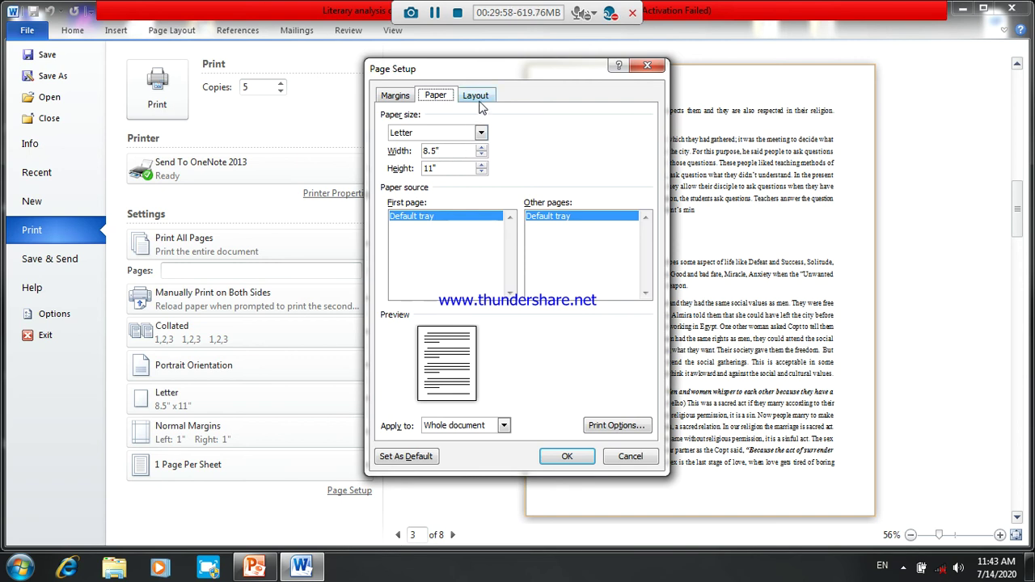
{"action": "left_click", "coordinate": [479, 102]}
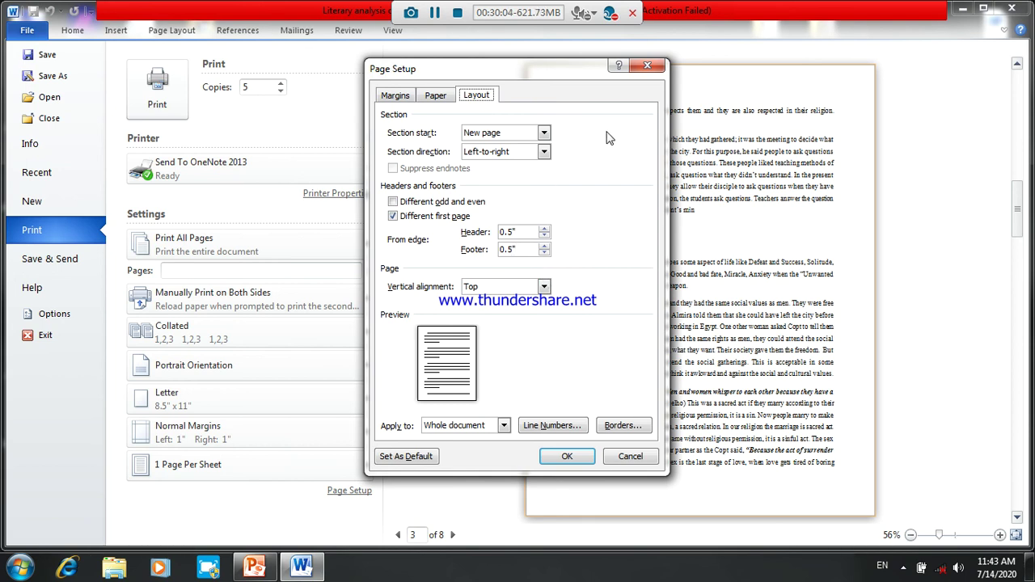
{"action": "left_click", "coordinate": [649, 66]}
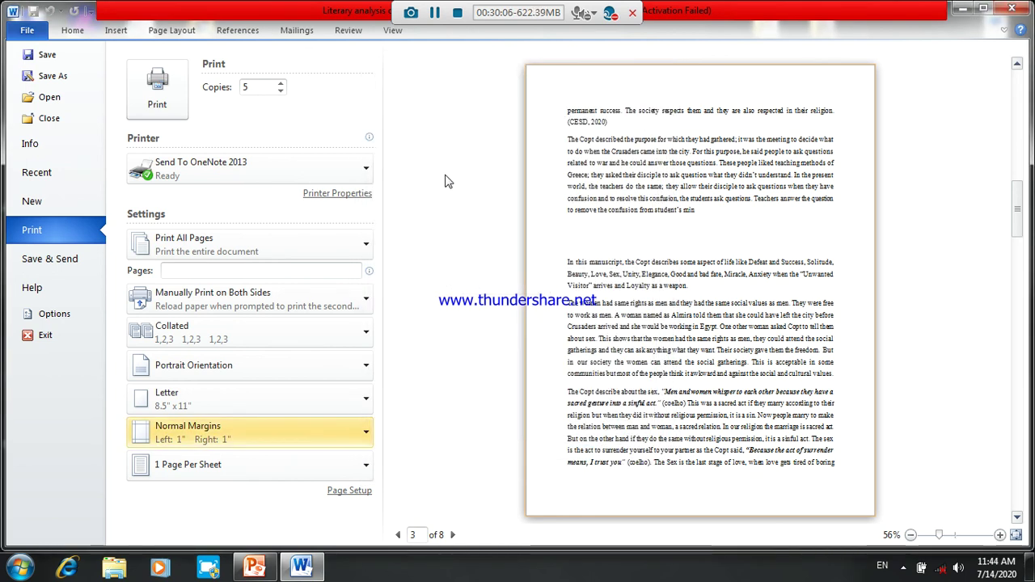
Step: Move the preview to page 4 and set printing to 2 Pages Per Sheet
{"action": "left_click", "coordinate": [272, 476]}
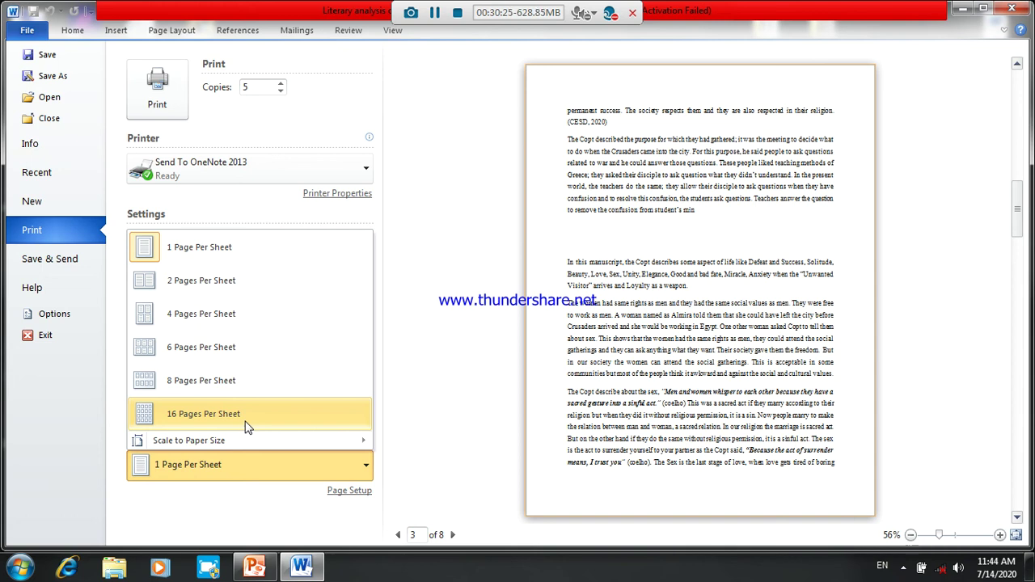
{"action": "left_click", "coordinate": [454, 535]}
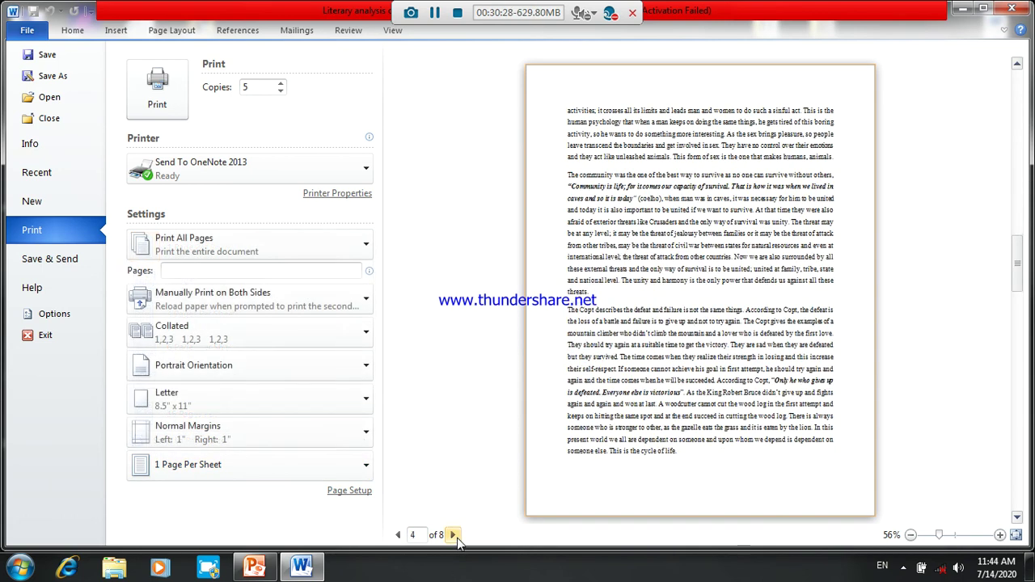
{"action": "left_click", "coordinate": [272, 480]}
{"action": "left_click", "coordinate": [254, 281]}
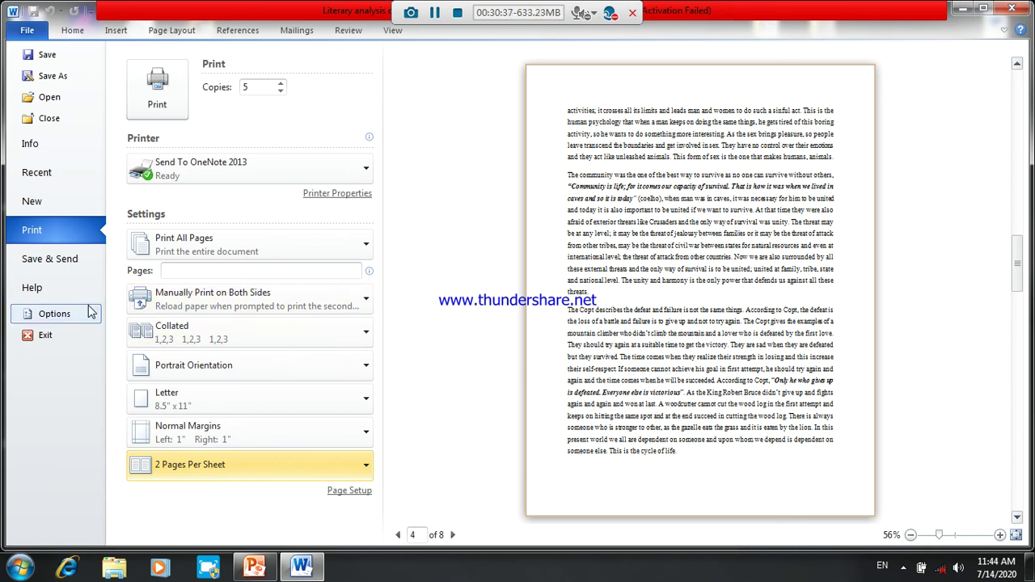
{"action": "left_click", "coordinate": [217, 402]}
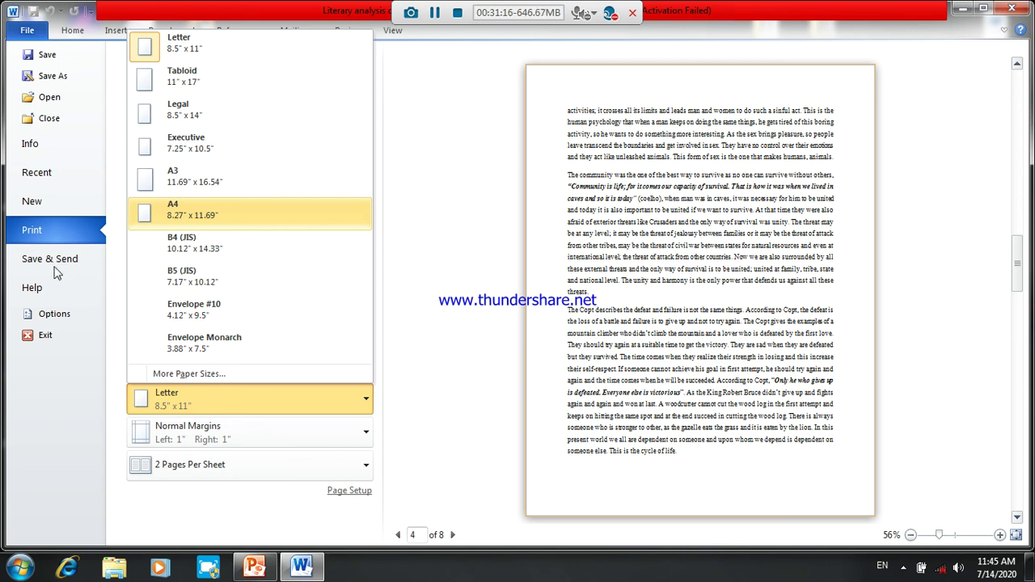
Step: Open Word Options and switch between Proofing and Advanced, ending on Advanced
{"action": "left_click", "coordinate": [52, 317]}
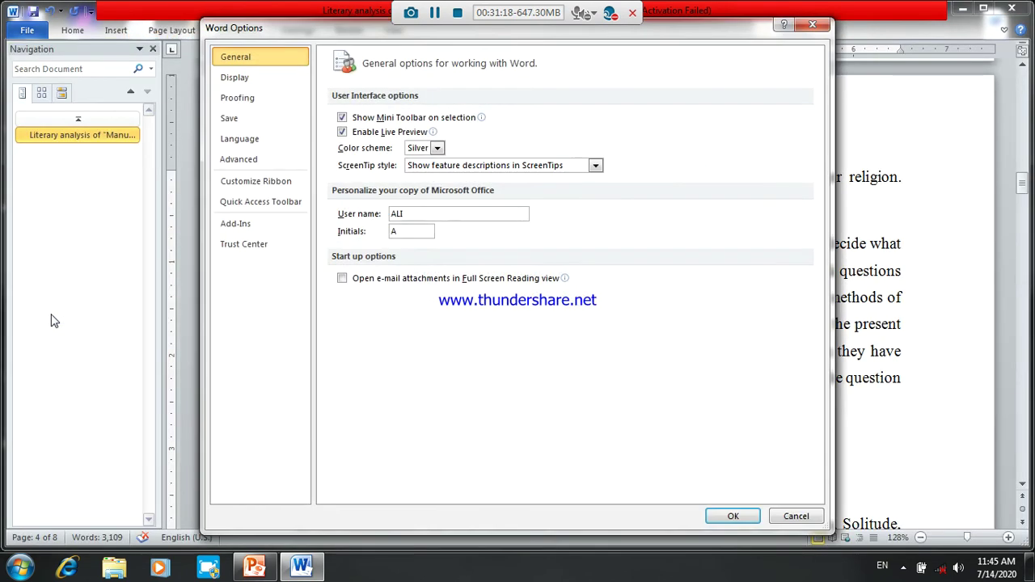
{"action": "left_click", "coordinate": [250, 110]}
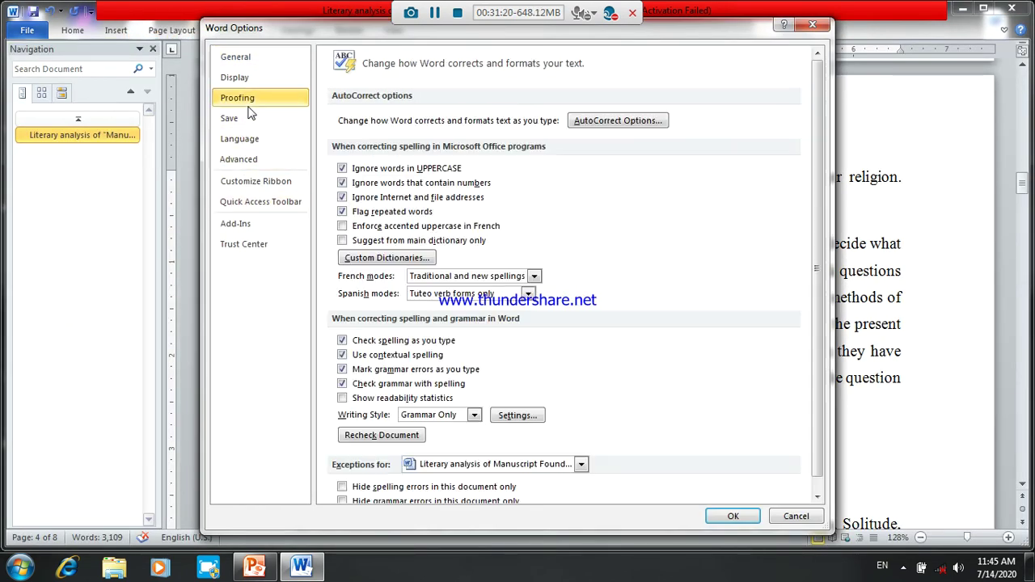
{"action": "left_click", "coordinate": [242, 162]}
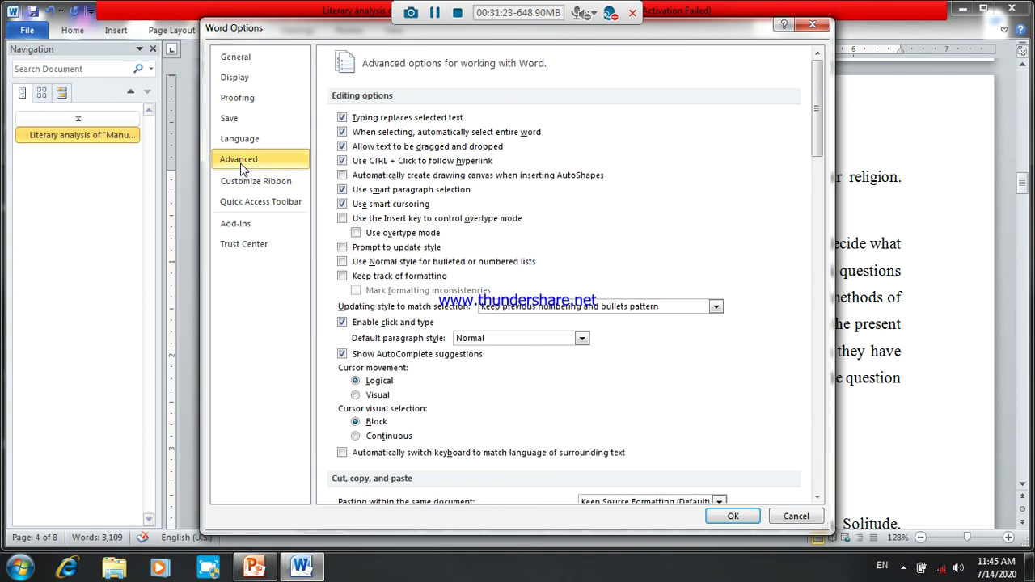
{"action": "left_click", "coordinate": [250, 97]}
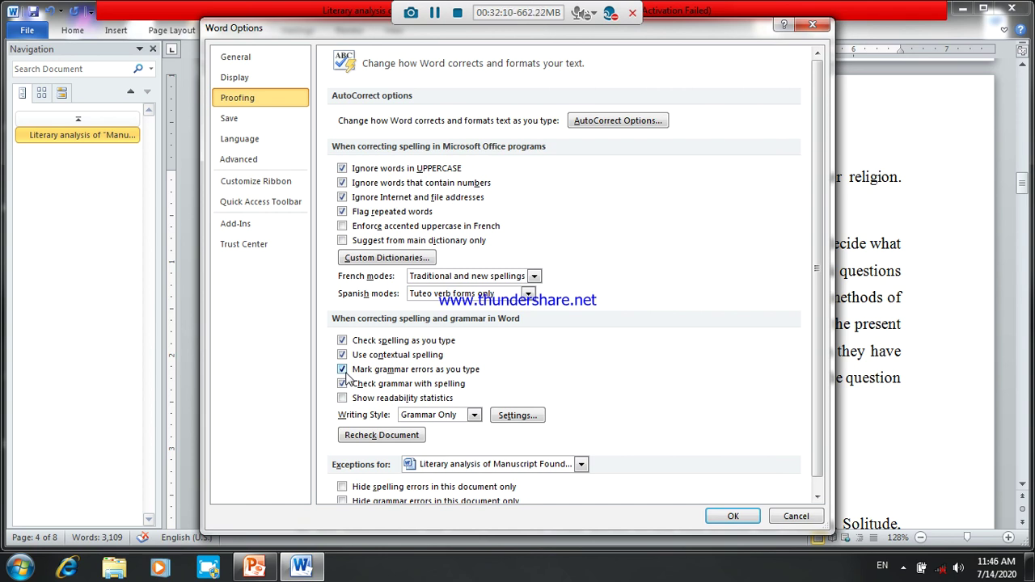
{"action": "left_click", "coordinate": [230, 161]}
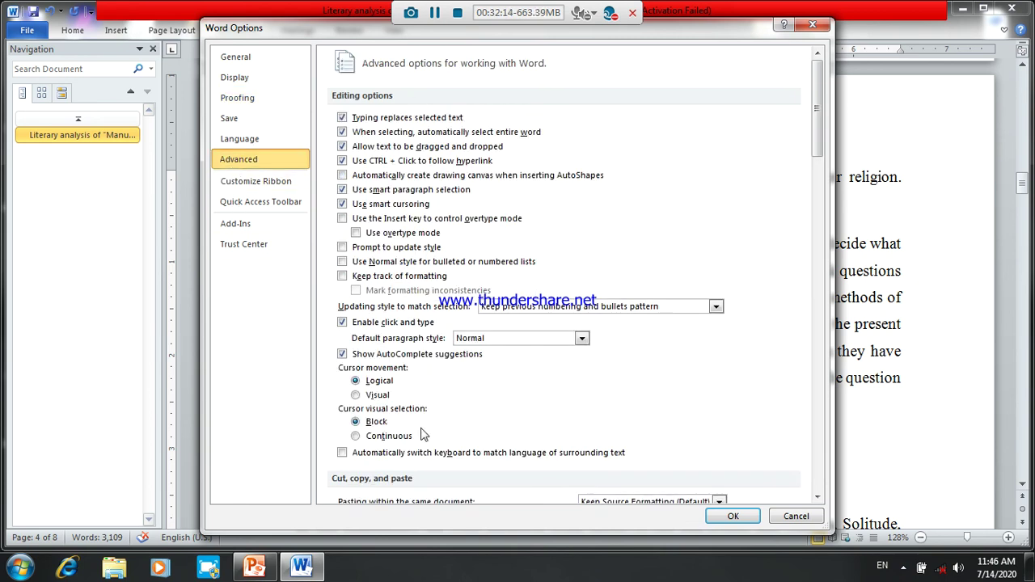